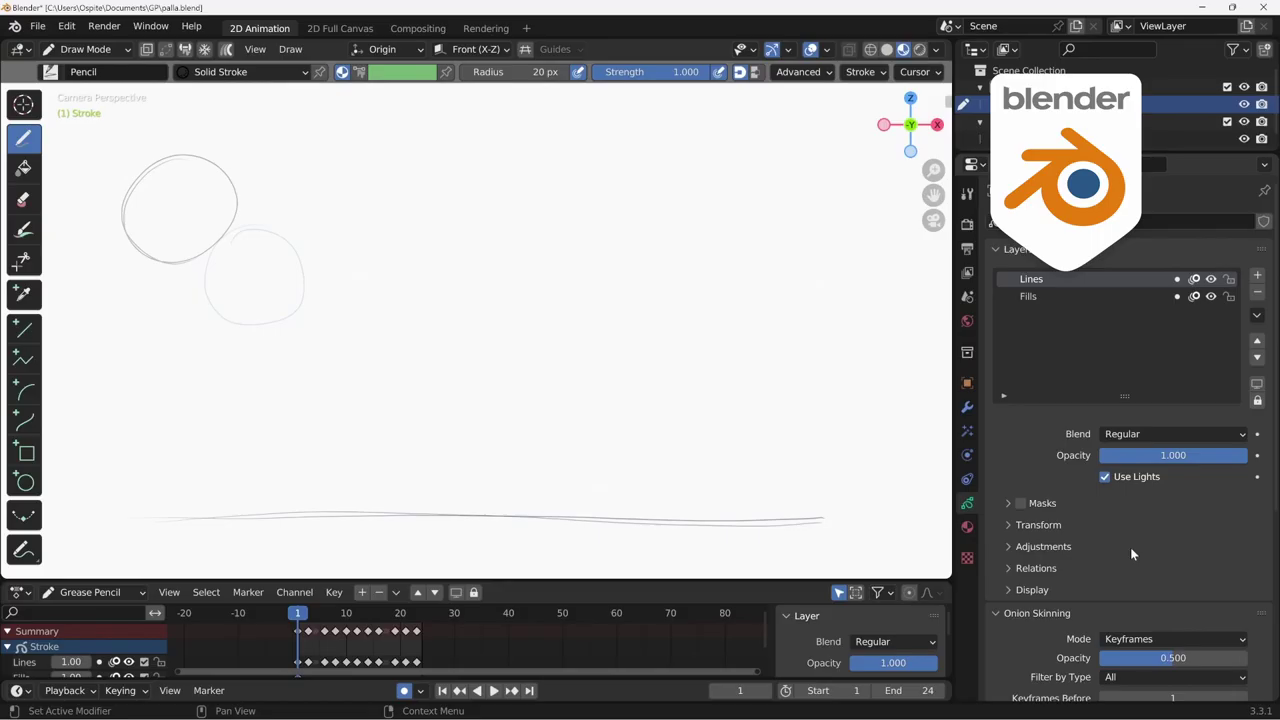
# Step: Preview the rough sketch animation, then rename the Lines layer to bozza
pyautogui.press('space')
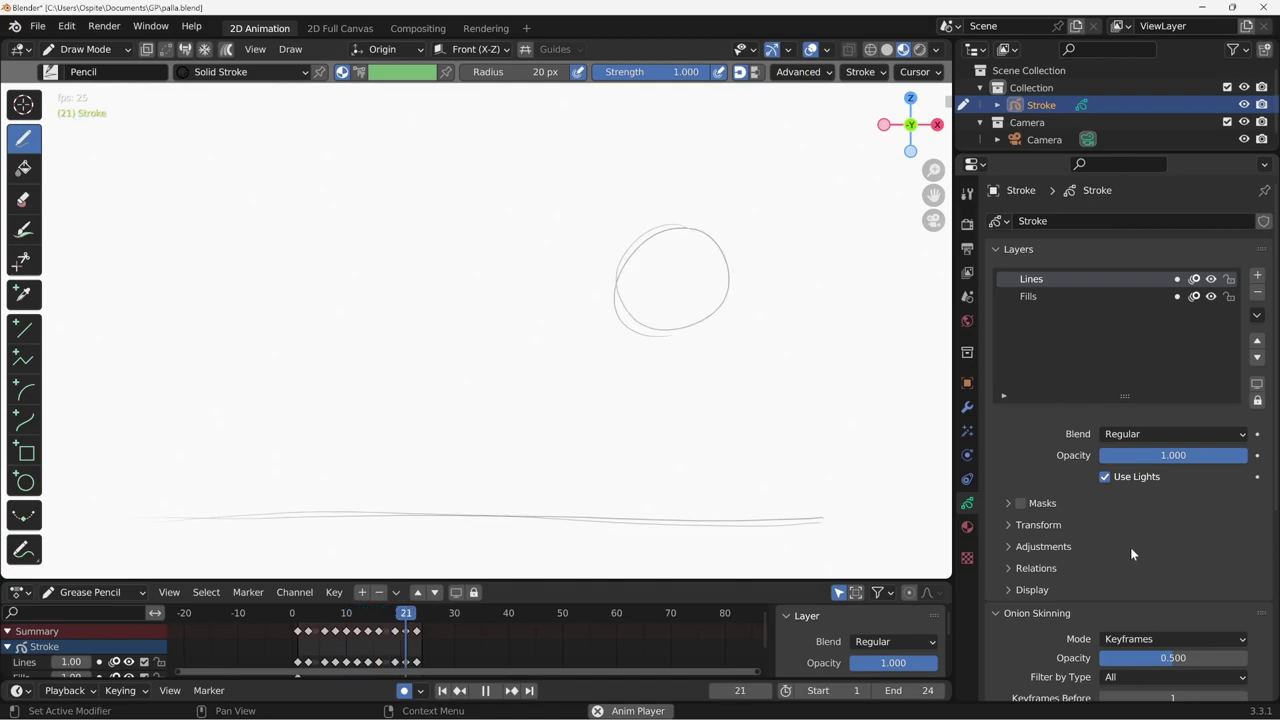
pyautogui.press('space')
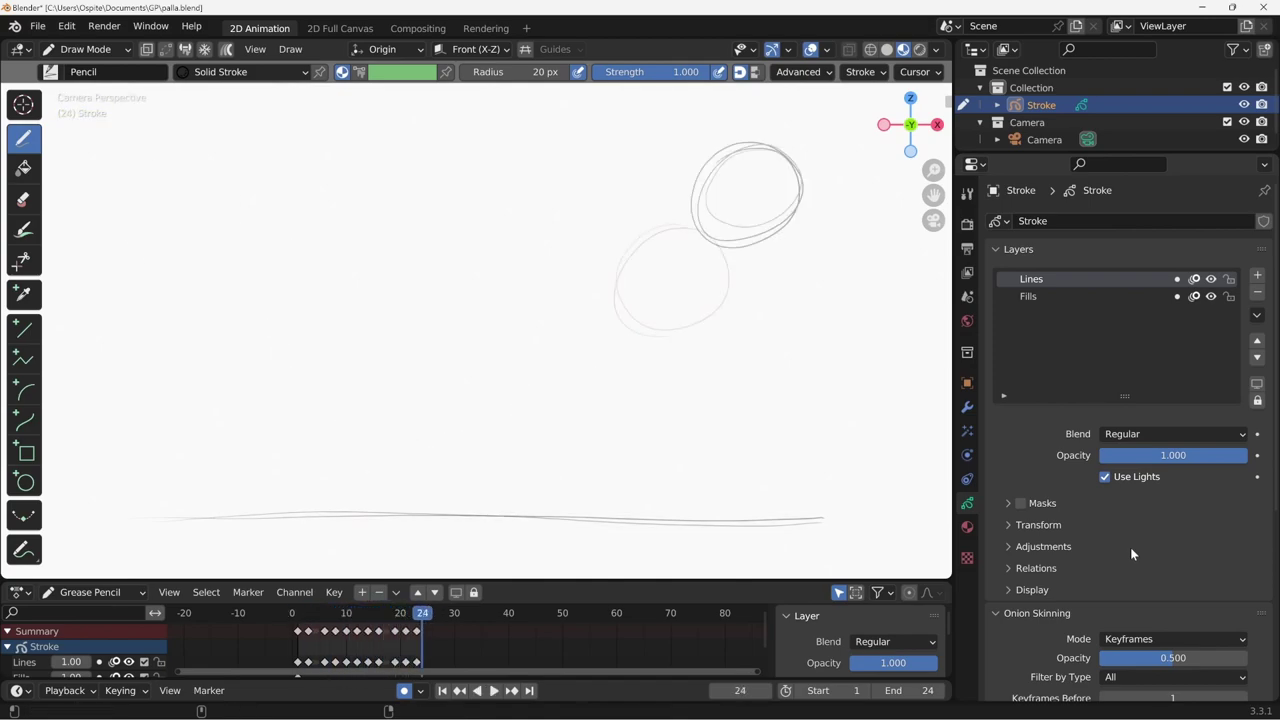
pyautogui.hotkey('shift', 'Left')
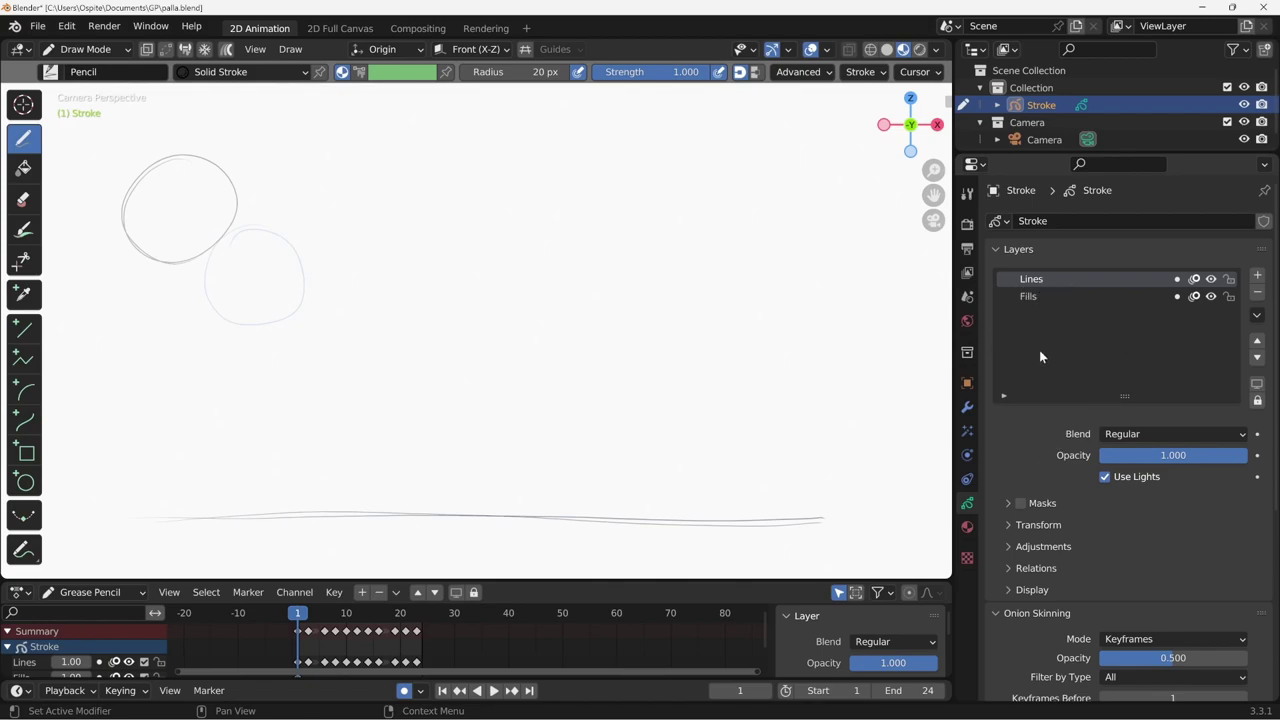
pyautogui.doubleClick(1032, 280)
pyautogui.write('bo')
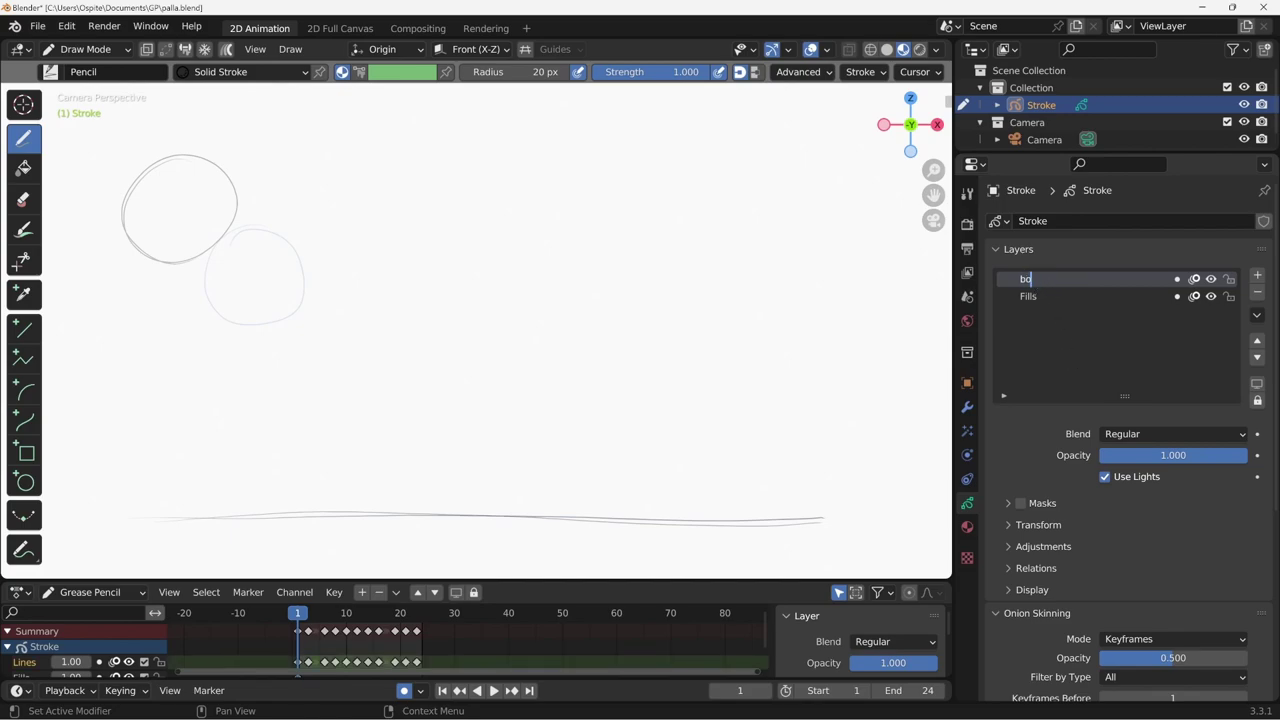
pyautogui.write('zza')
pyautogui.press('Return')
# Step: Add a new layer above bozza and name it pavimento
pyautogui.click(1257, 279)
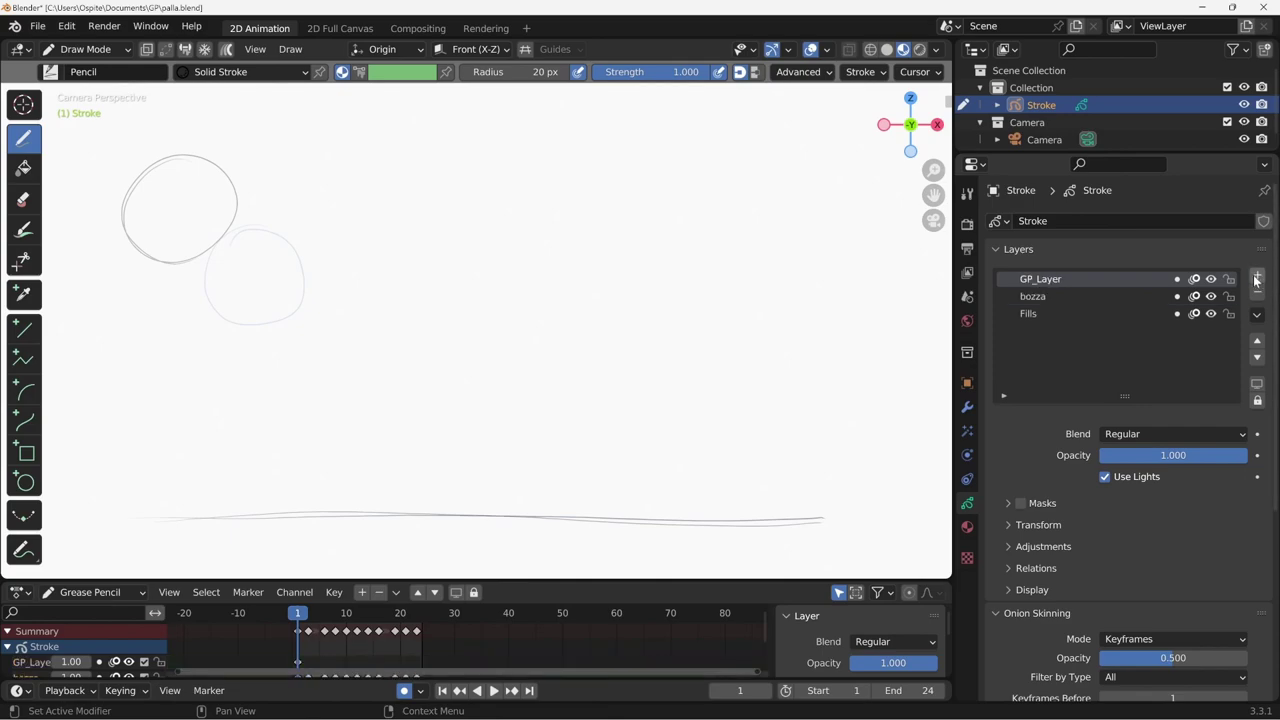
pyautogui.doubleClick(1041, 279)
pyautogui.write('pavim')
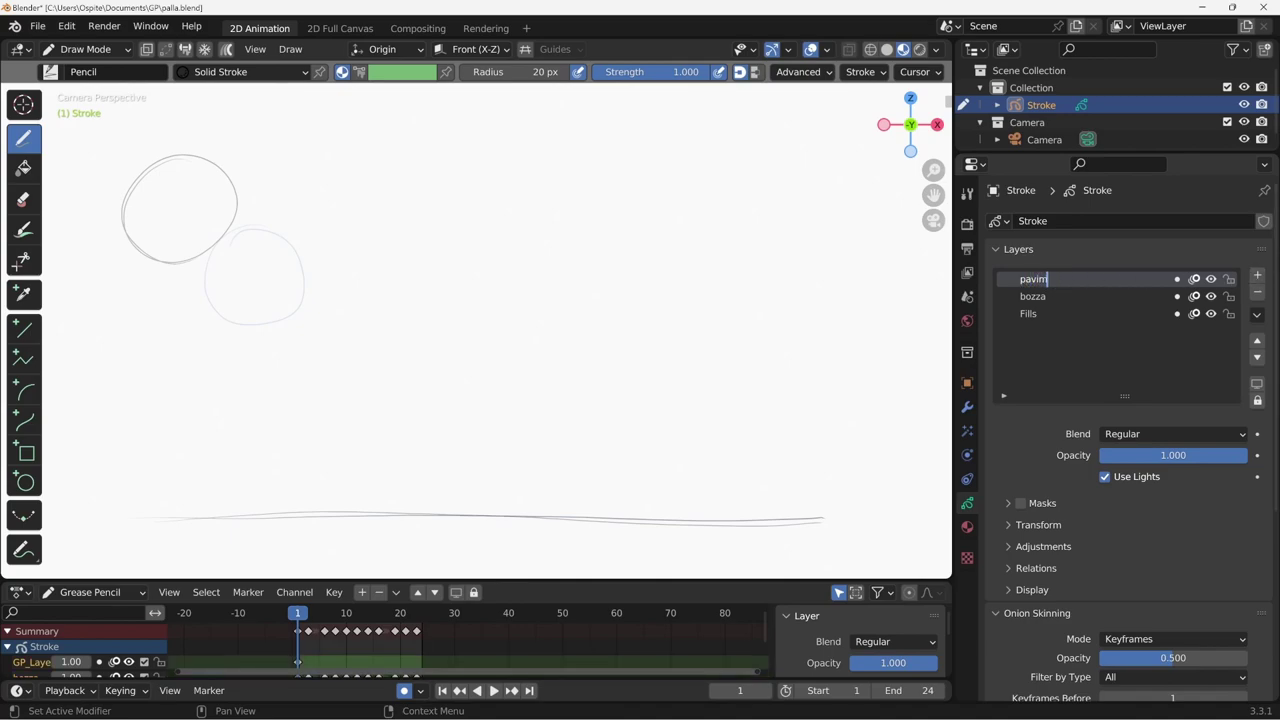
pyautogui.write('n')
pyautogui.press('BackSpace')
pyautogui.write('ent')
pyautogui.write('o')
pyautogui.press('Return')
pyautogui.click(968, 530)
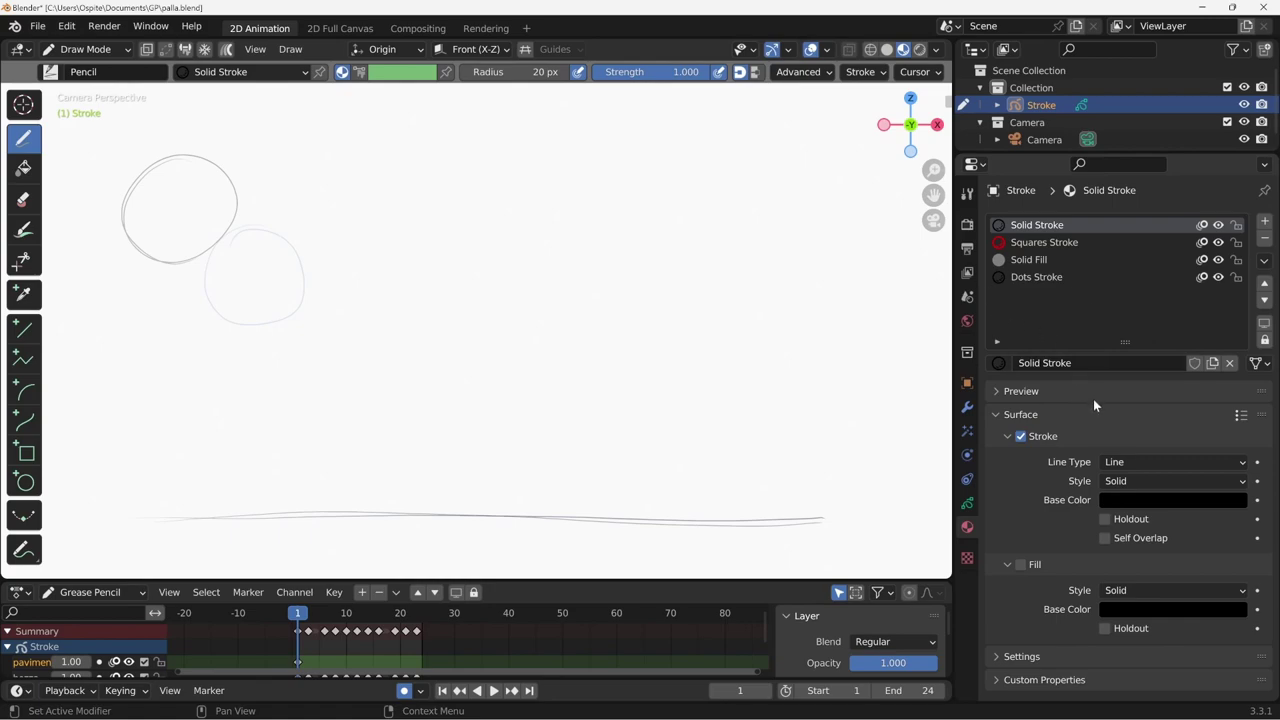
# Step: Rename the Solid Stroke material to bozza
pyautogui.click(1036, 260)
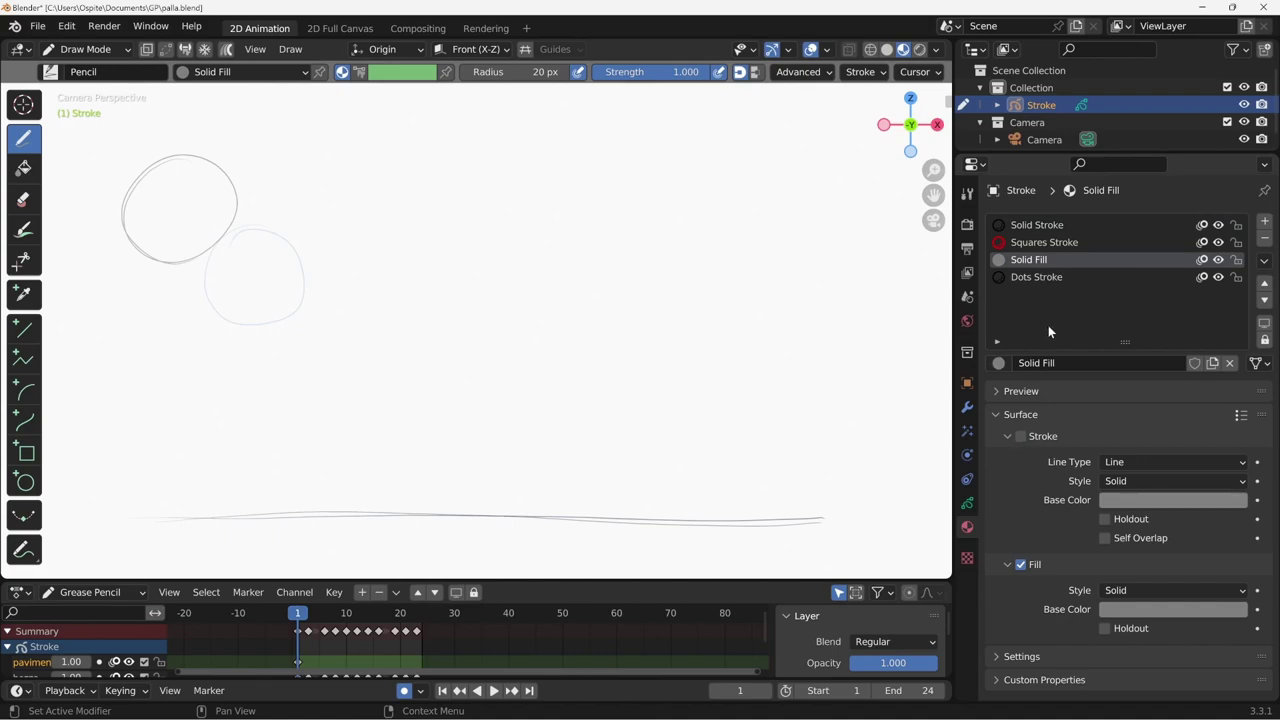
pyautogui.click(1036, 226)
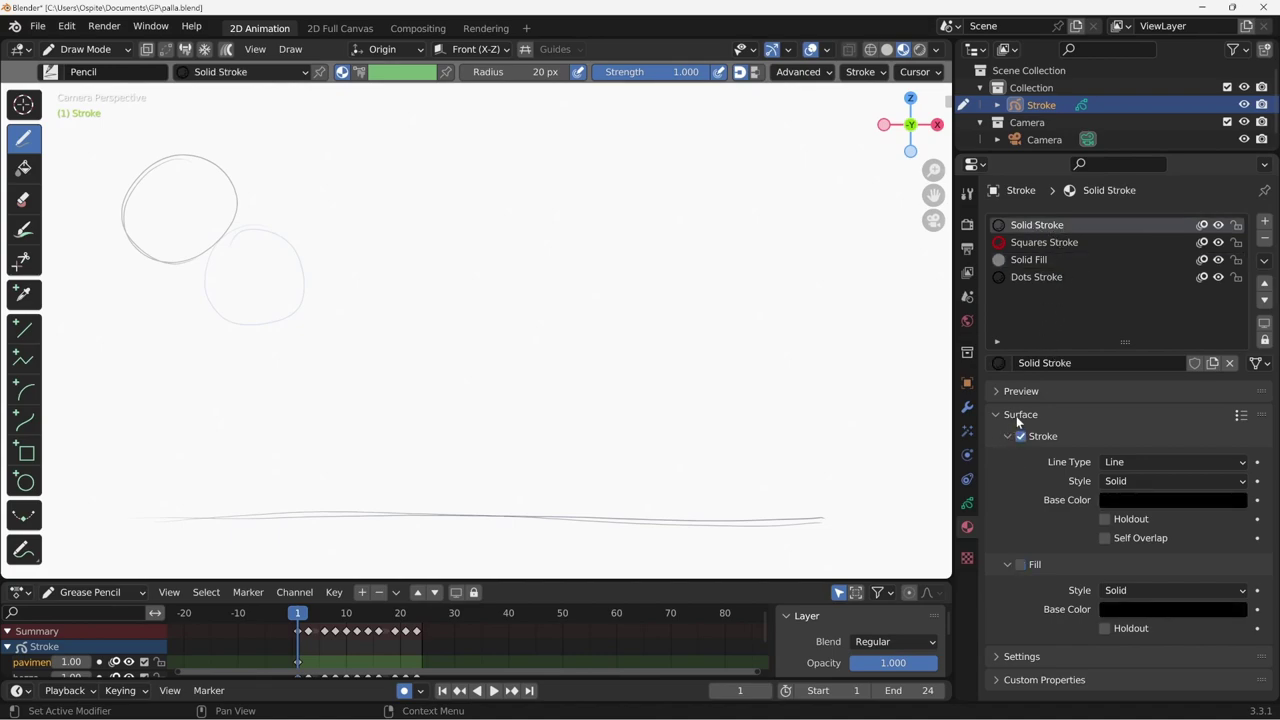
pyautogui.click(1104, 362)
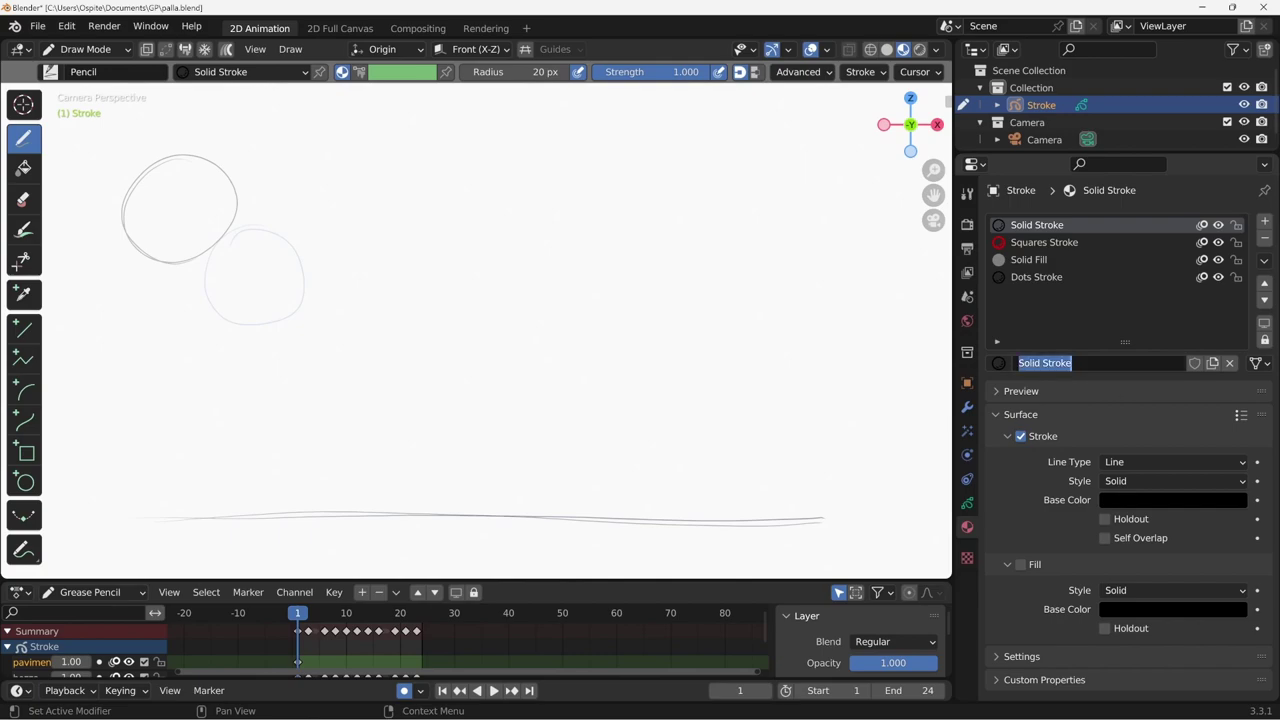
pyautogui.write('bozza')
pyautogui.press('Return')
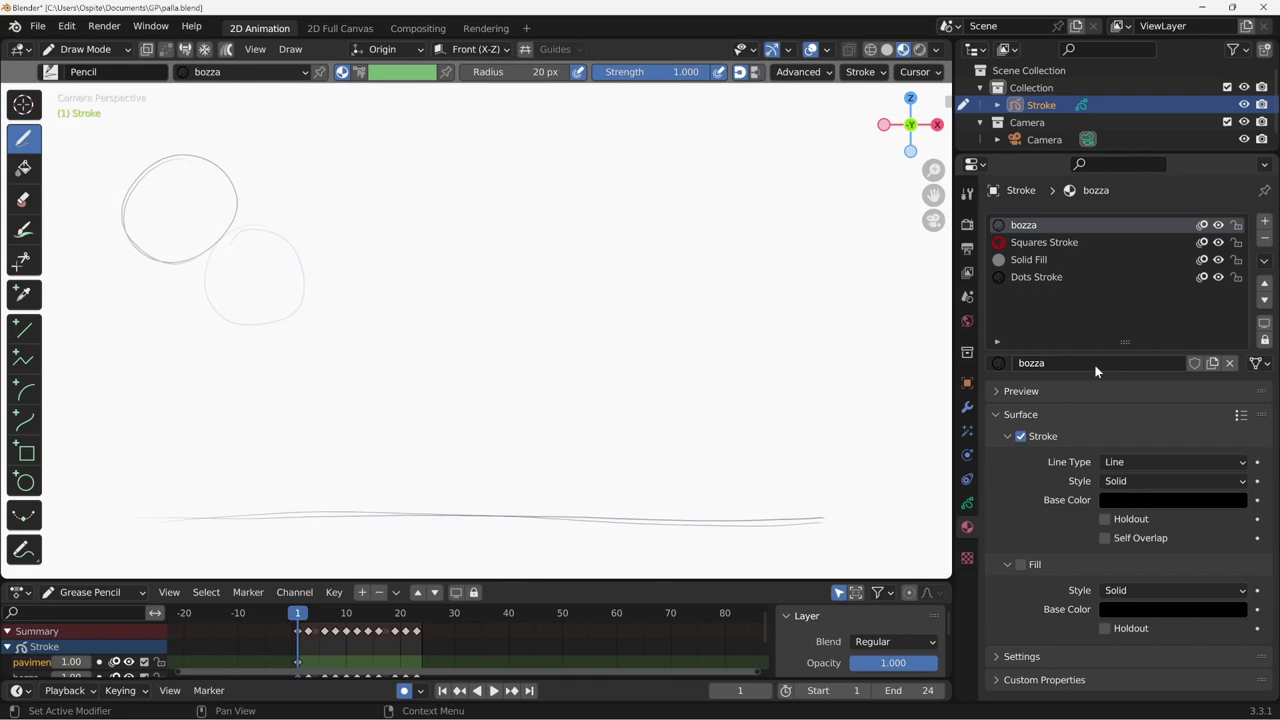
# Step: Rename Solid Fill to pavimento and give it a dark brown fill colour
pyautogui.click(1038, 262)
pyautogui.click(1074, 364)
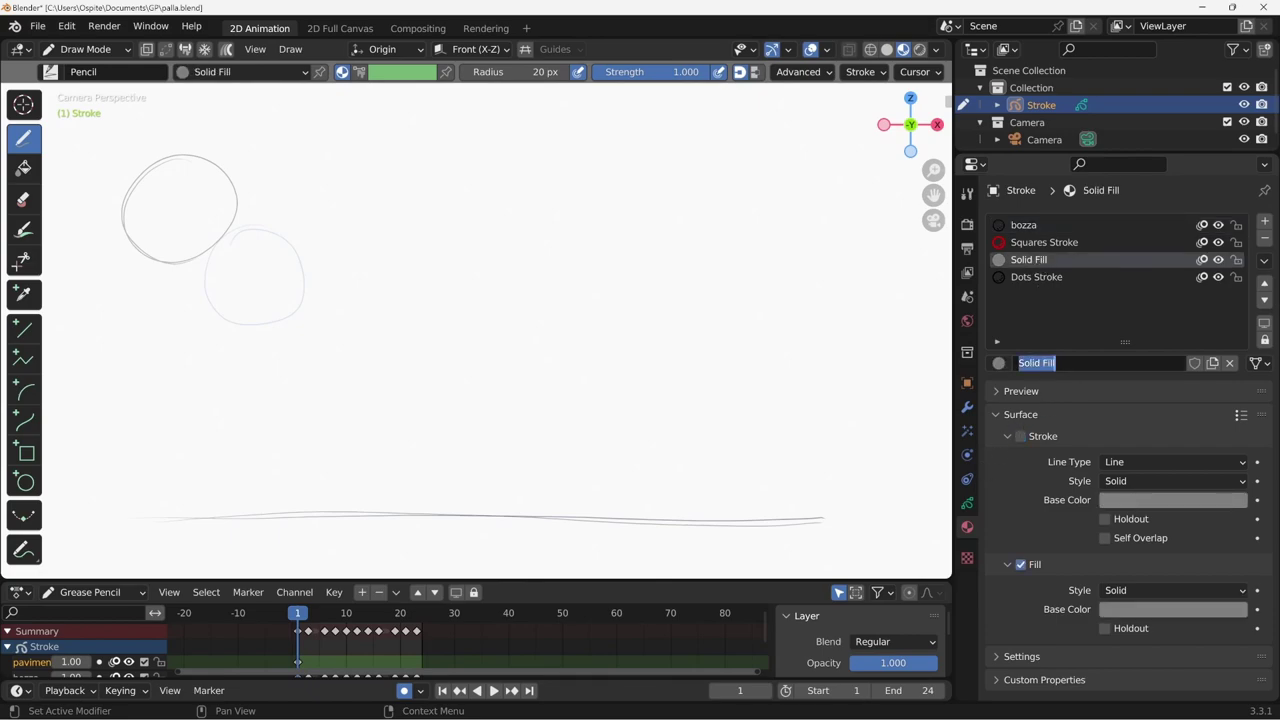
pyautogui.write('pavimento')
pyautogui.press('Return')
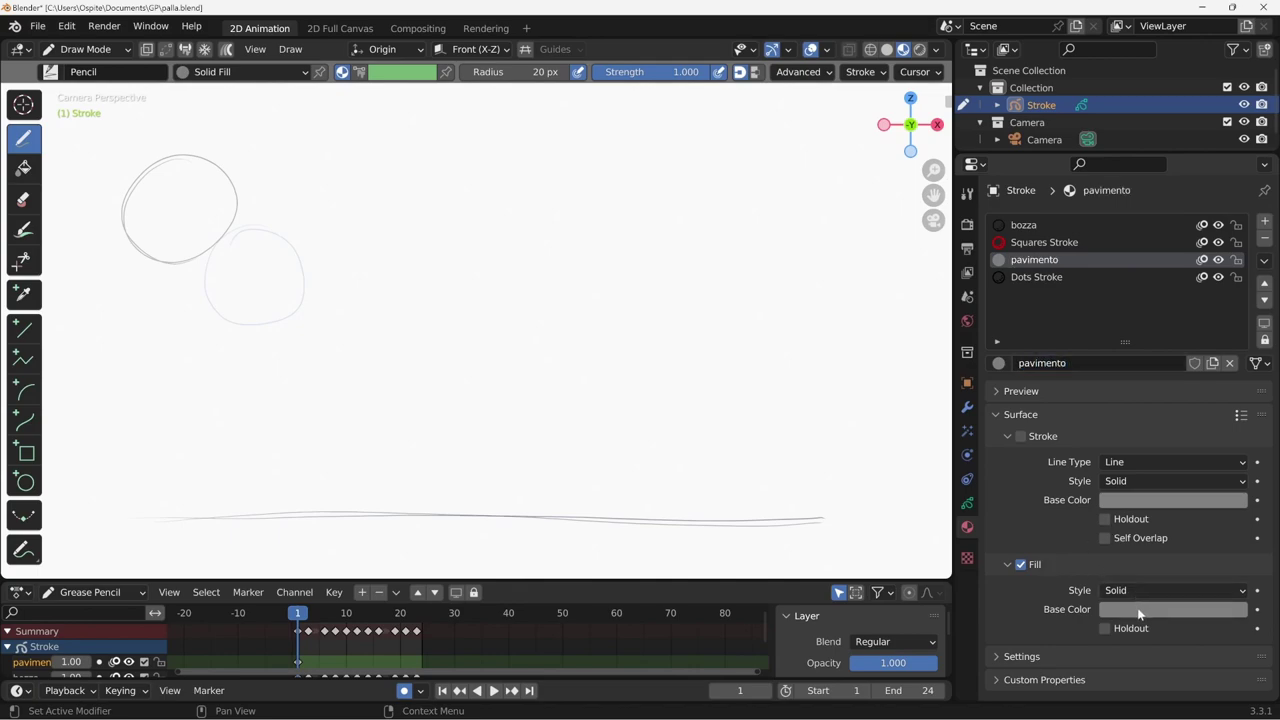
pyautogui.click(1138, 611)
pyautogui.moveTo(1155, 428); pyautogui.dragTo(1148, 450)
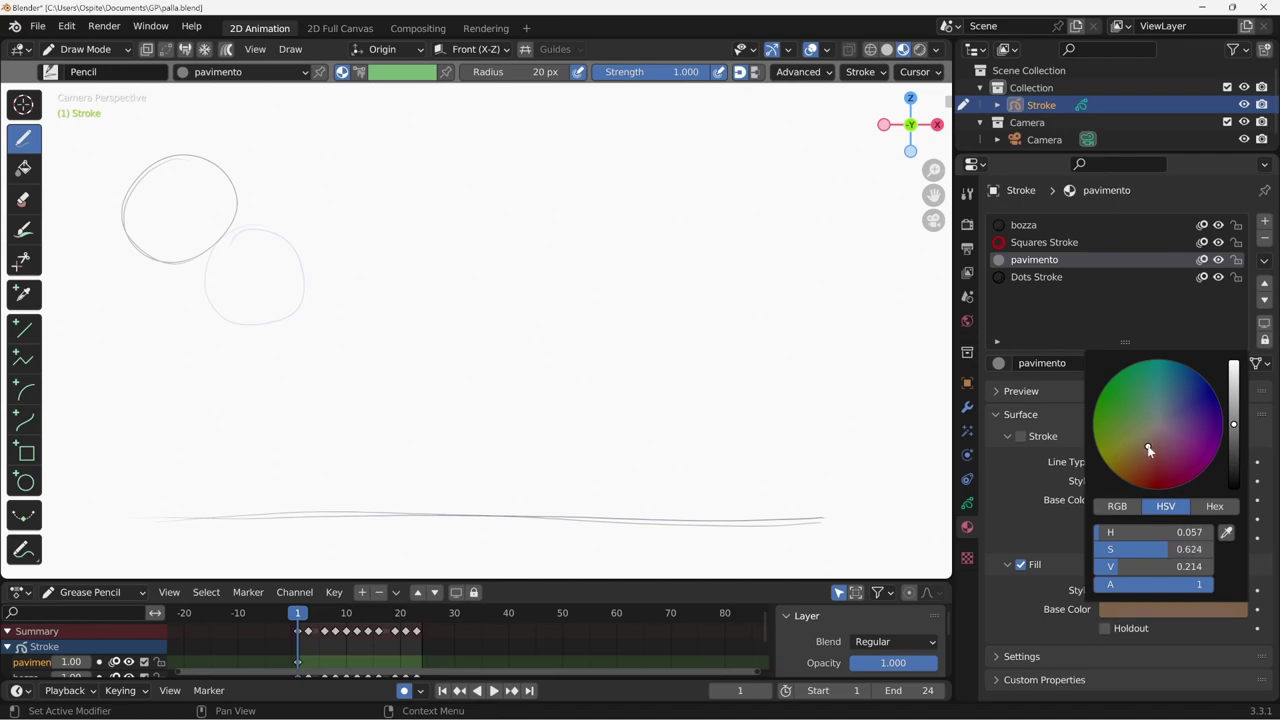
pyautogui.moveTo(1234, 426); pyautogui.dragTo(1234, 433)
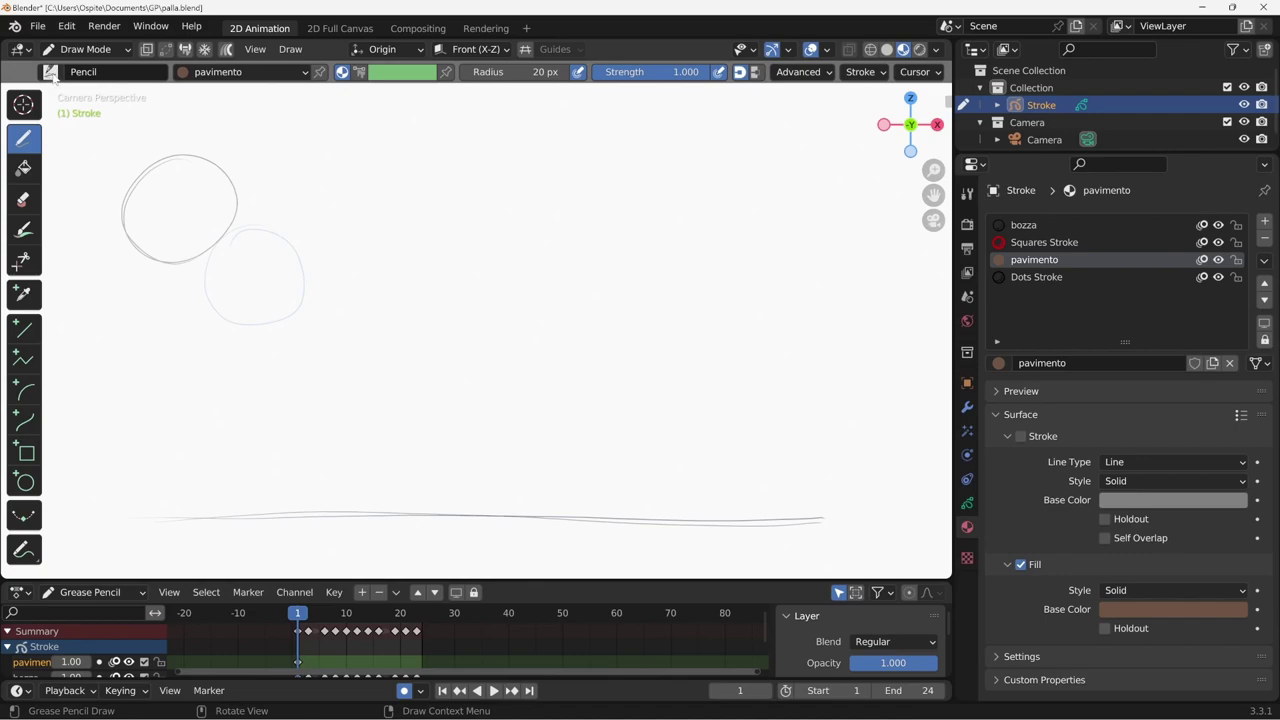
pyautogui.click(50, 72)
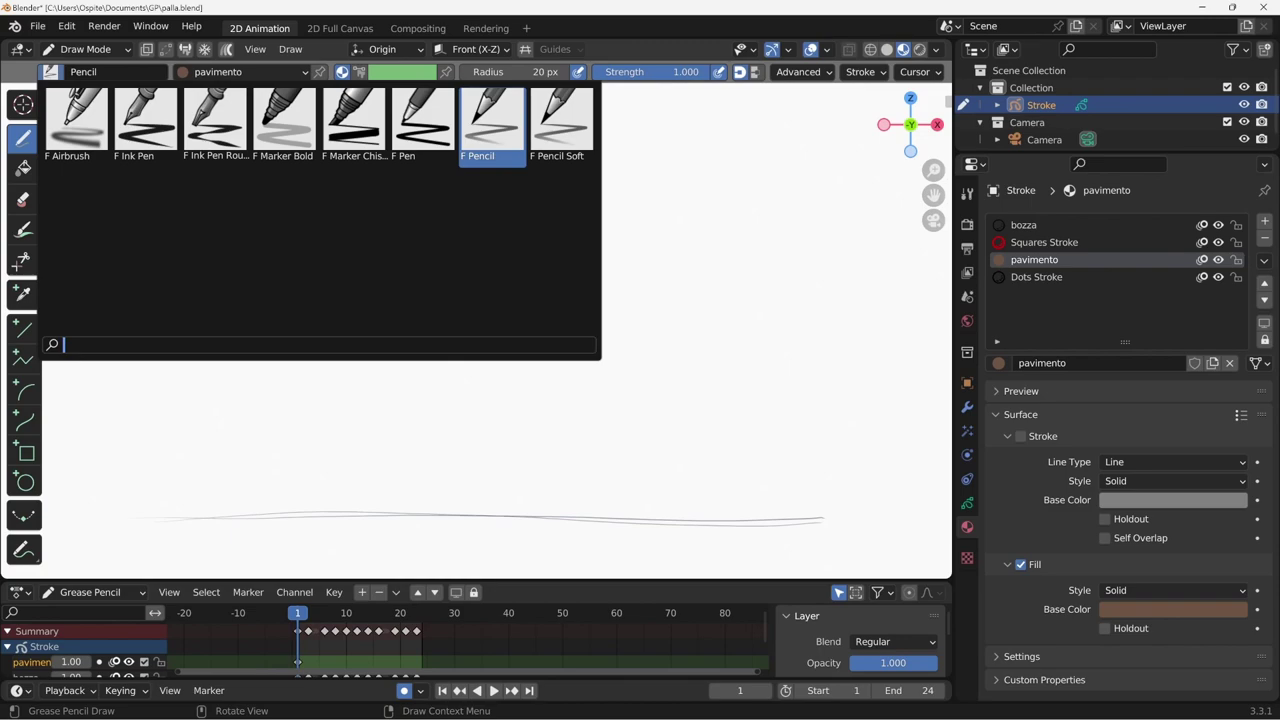
# Step: With the Pen brush, paint a dark-brown floor band across the bottom, past the camera frame
pyautogui.click(422, 124)
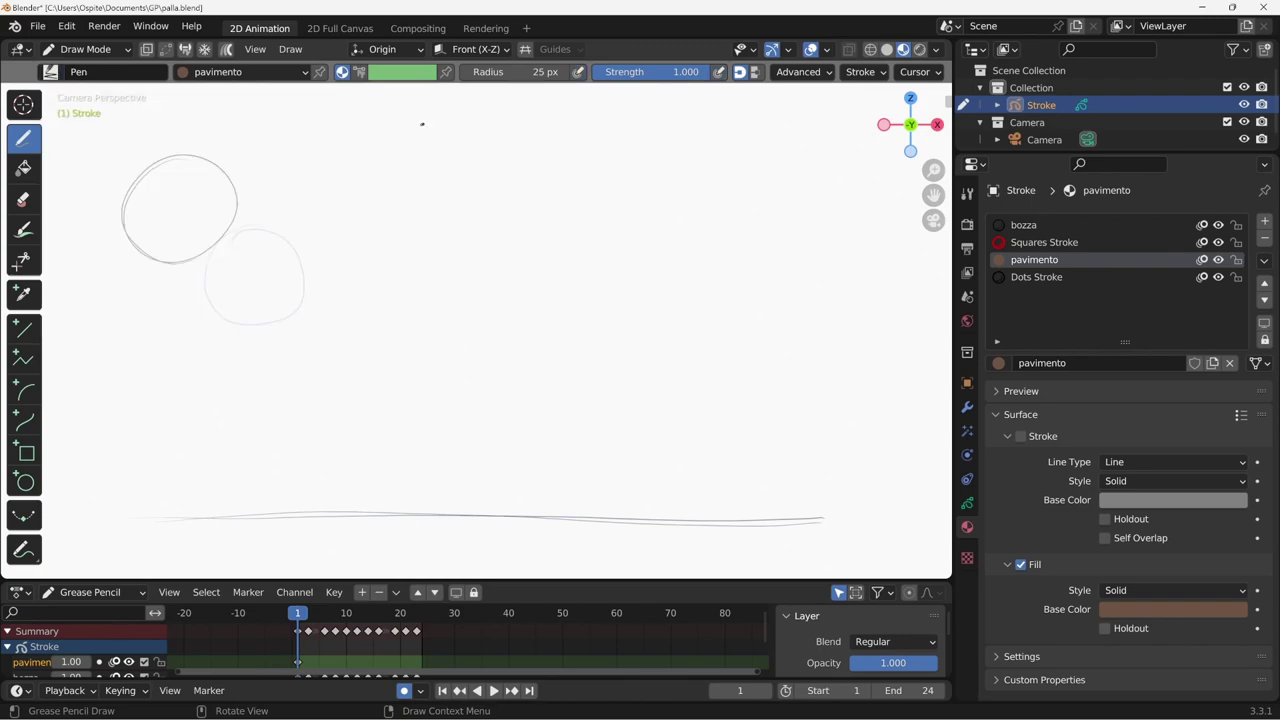
pyautogui.moveTo(73, 519); pyautogui.dragTo(930, 514)
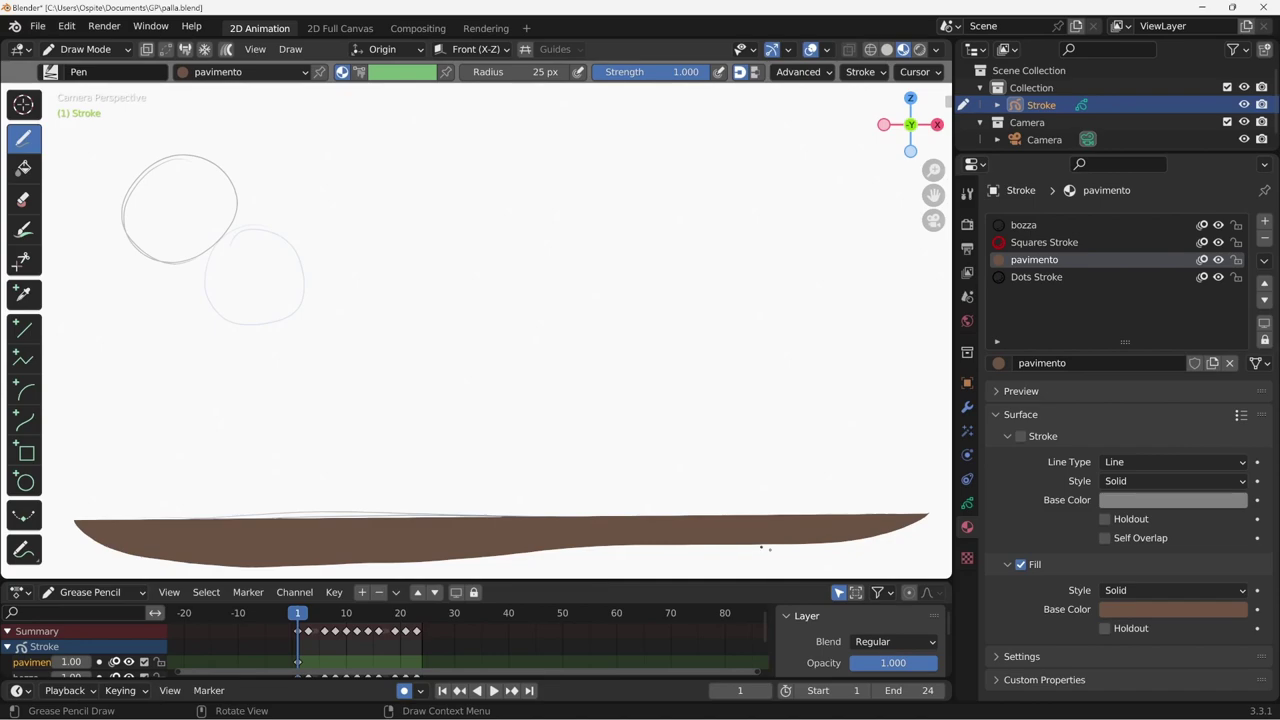
pyautogui.moveTo(75, 520)
pyautogui.mouseDown()
pyautogui.moveTo(190, 572)
pyautogui.moveTo(940, 534)
pyautogui.mouseUp()
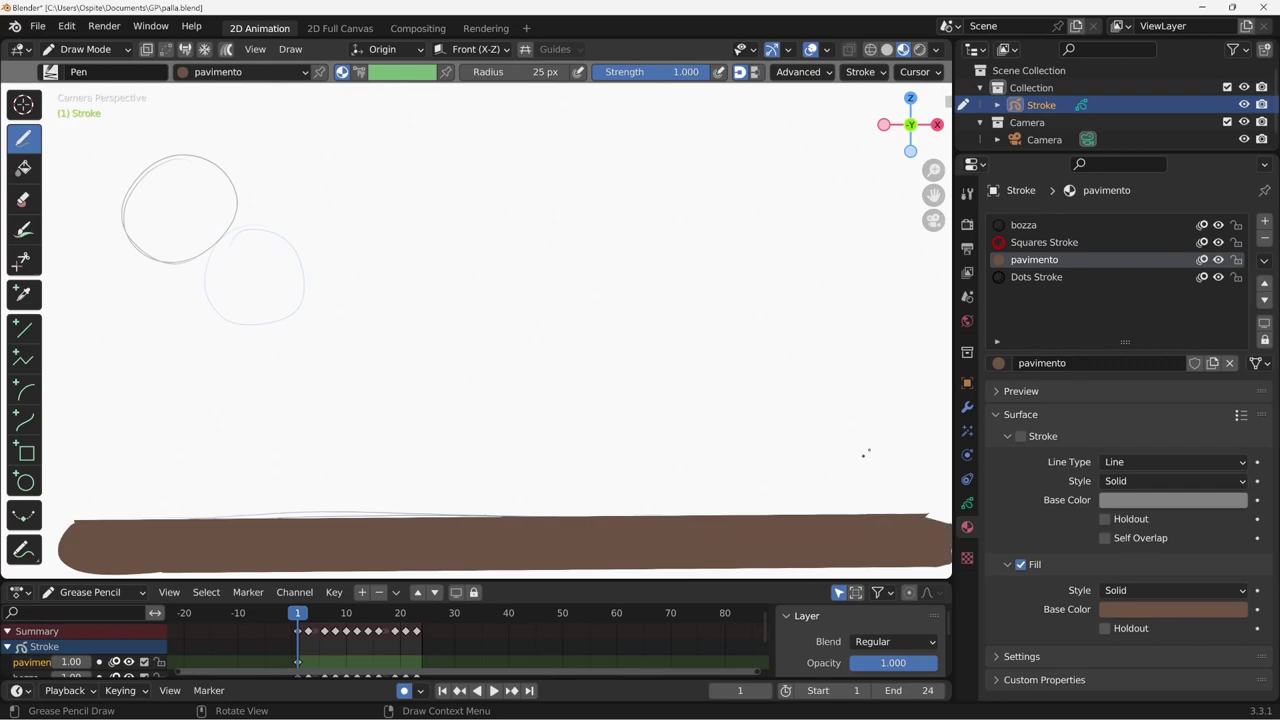
pyautogui.scroll(-3, 864, 455)
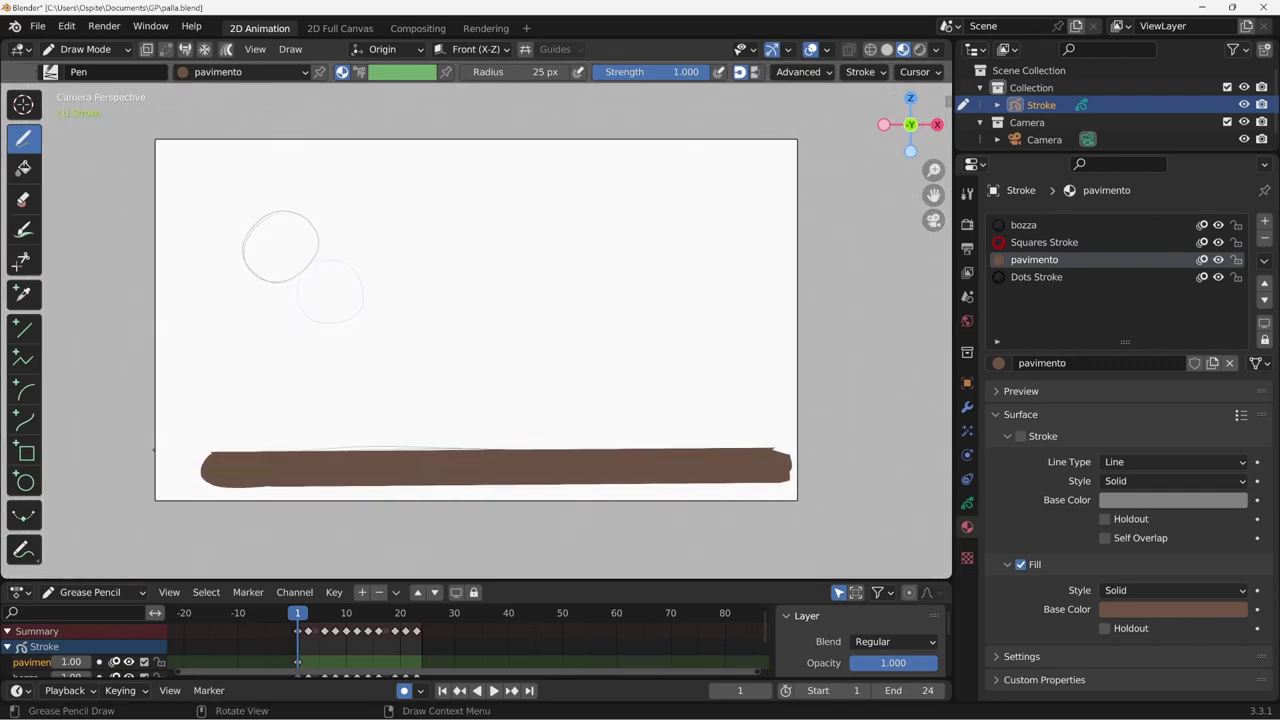
pyautogui.moveTo(153, 452)
pyautogui.mouseDown()
pyautogui.moveTo(134, 460)
pyautogui.moveTo(500, 540)
pyautogui.moveTo(790, 510)
pyautogui.moveTo(822, 447)
pyautogui.mouseUp()
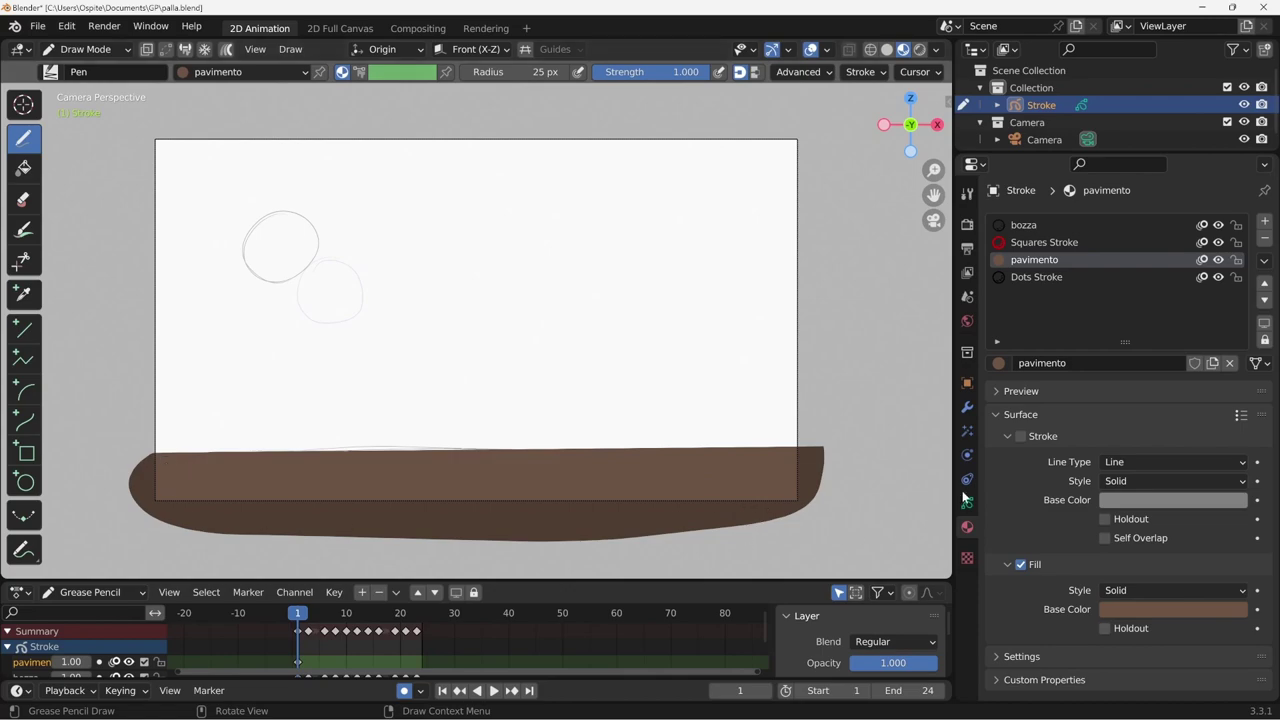
pyautogui.click(967, 407)
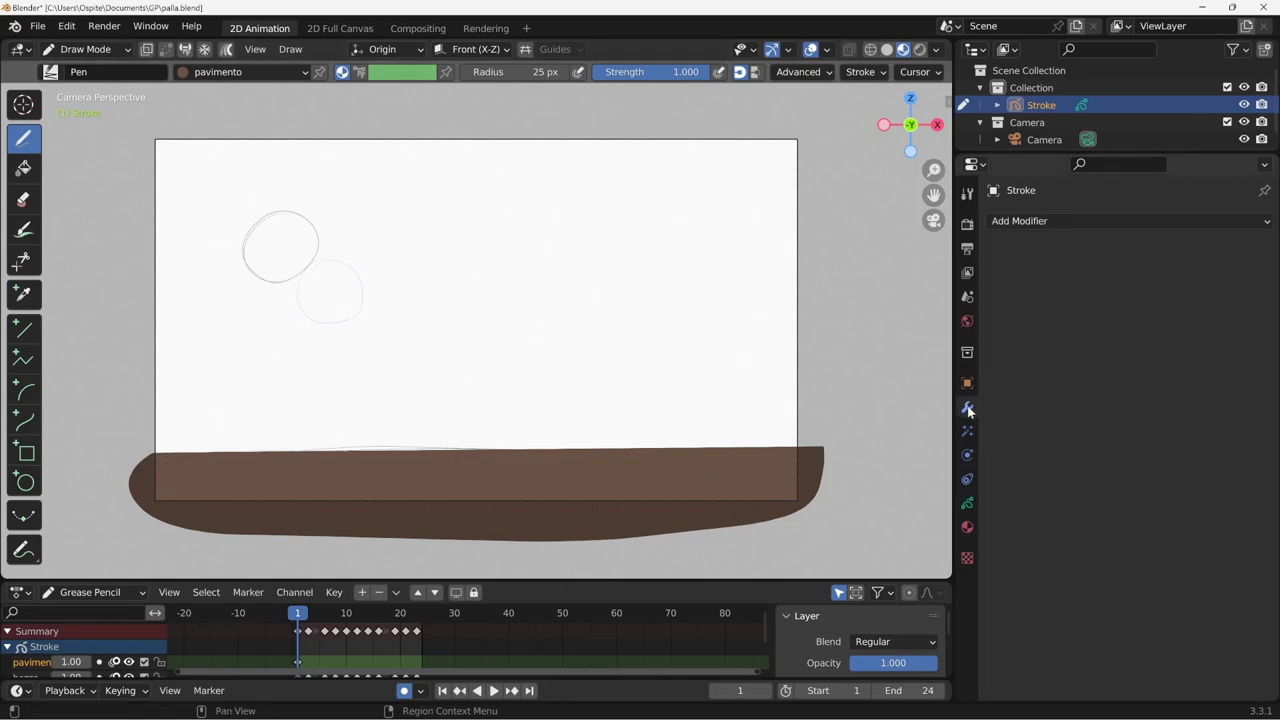
# Step: Add a top layer named palla for the ball and enlarge the timeline to show all layers
pyautogui.click(967, 503)
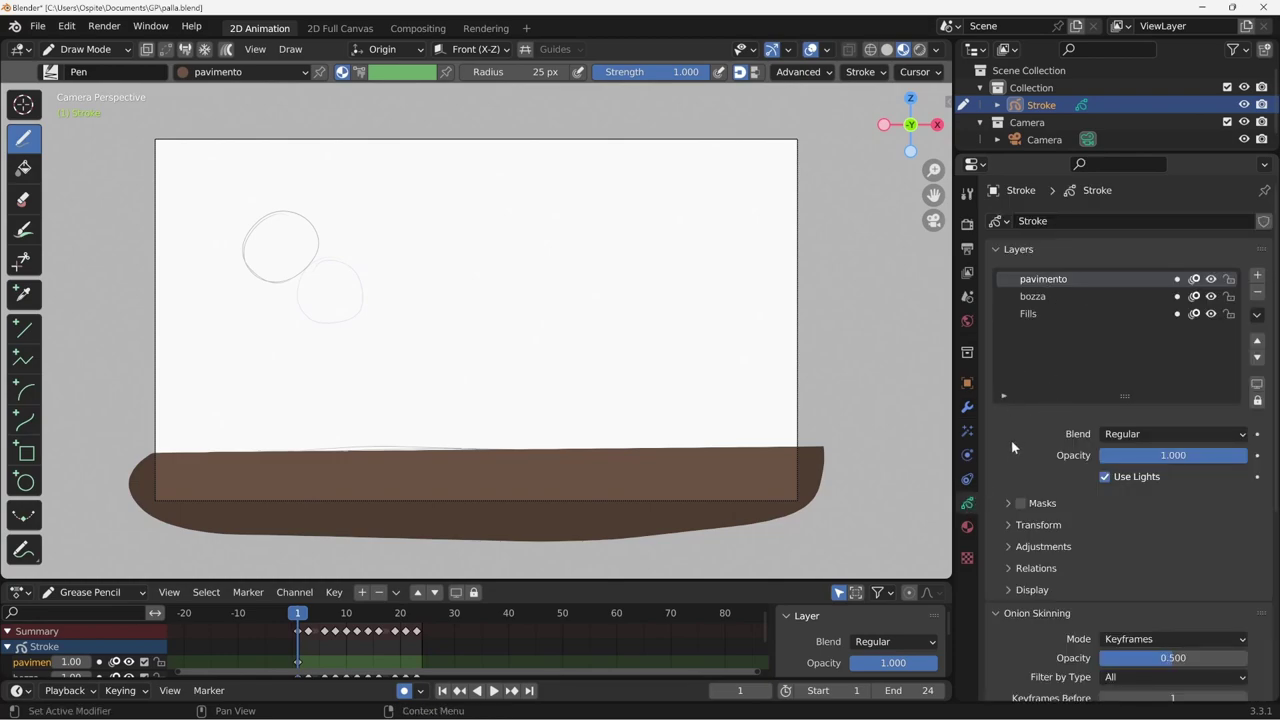
pyautogui.click(1257, 275)
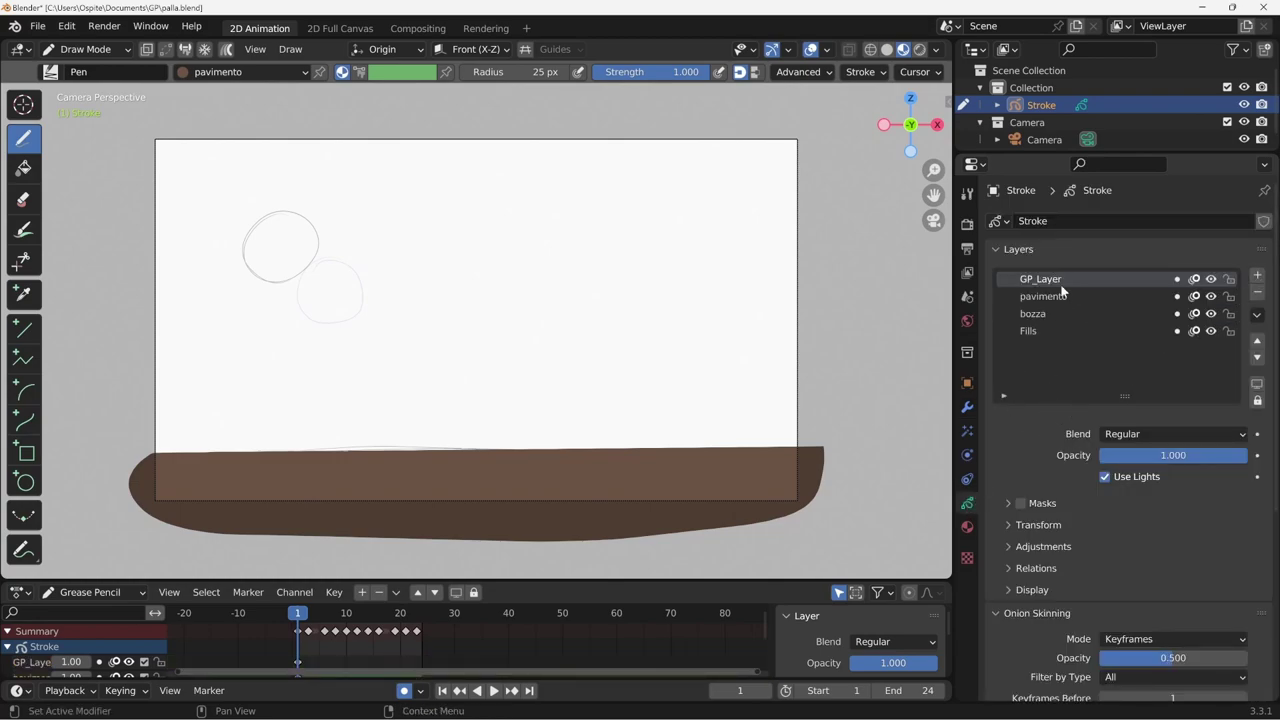
pyautogui.doubleClick(1058, 281)
pyautogui.write('palla')
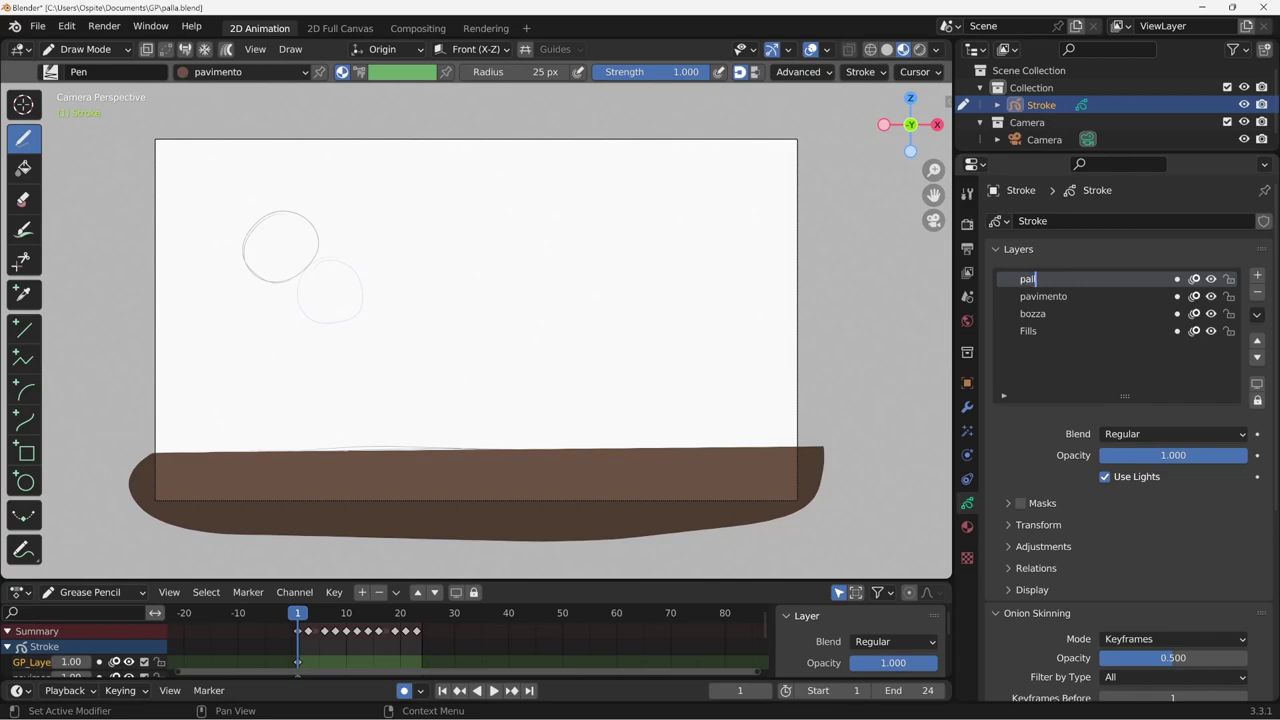
pyautogui.press('Return')
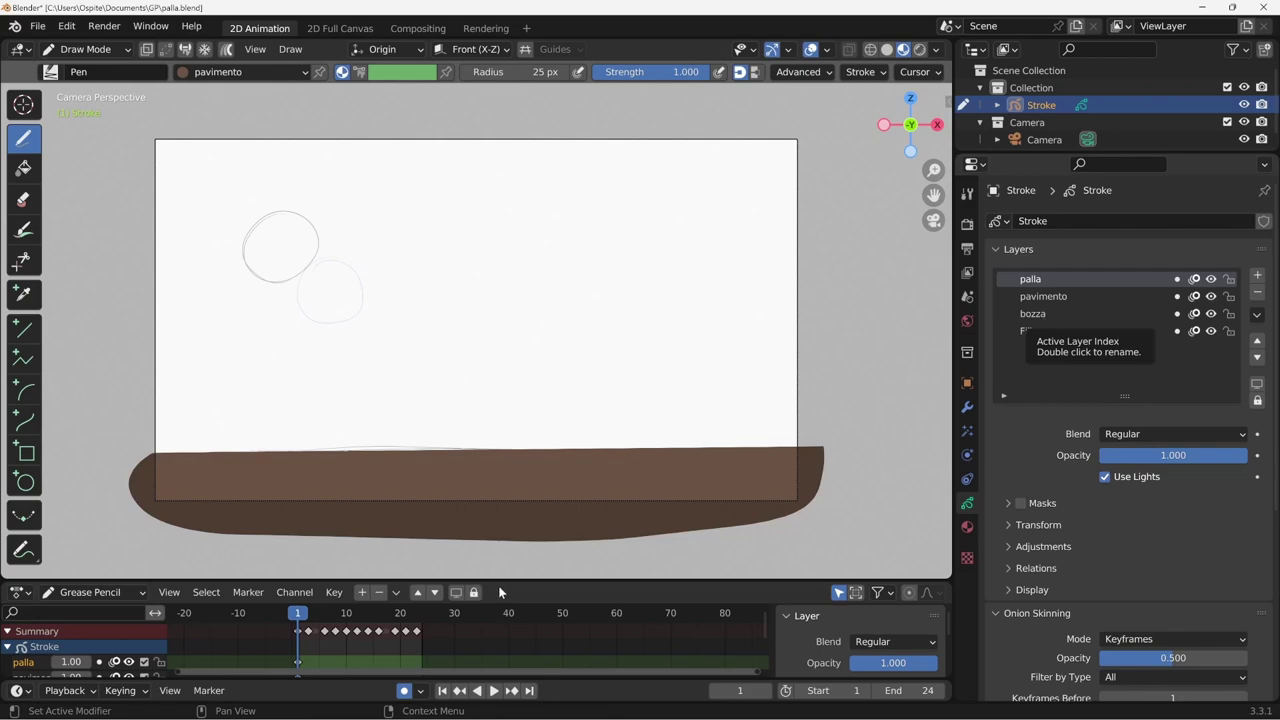
pyautogui.moveTo(498, 584)
pyautogui.mouseDown()
pyautogui.moveTo(519, 517)
pyautogui.moveTo(493, 526)
pyautogui.mouseUp()
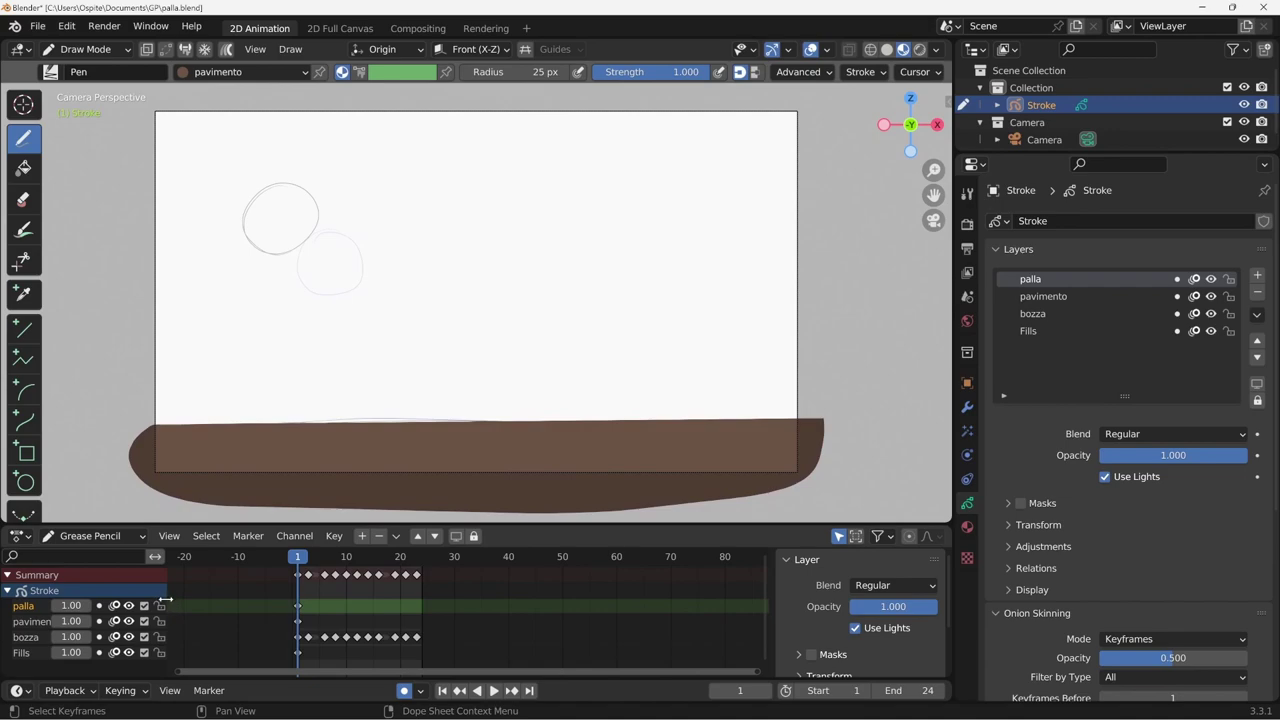
# Step: Switch between the palla, pavimento and bozza layers and toggle the bozza sketch's visibility
pyautogui.click(36, 624)
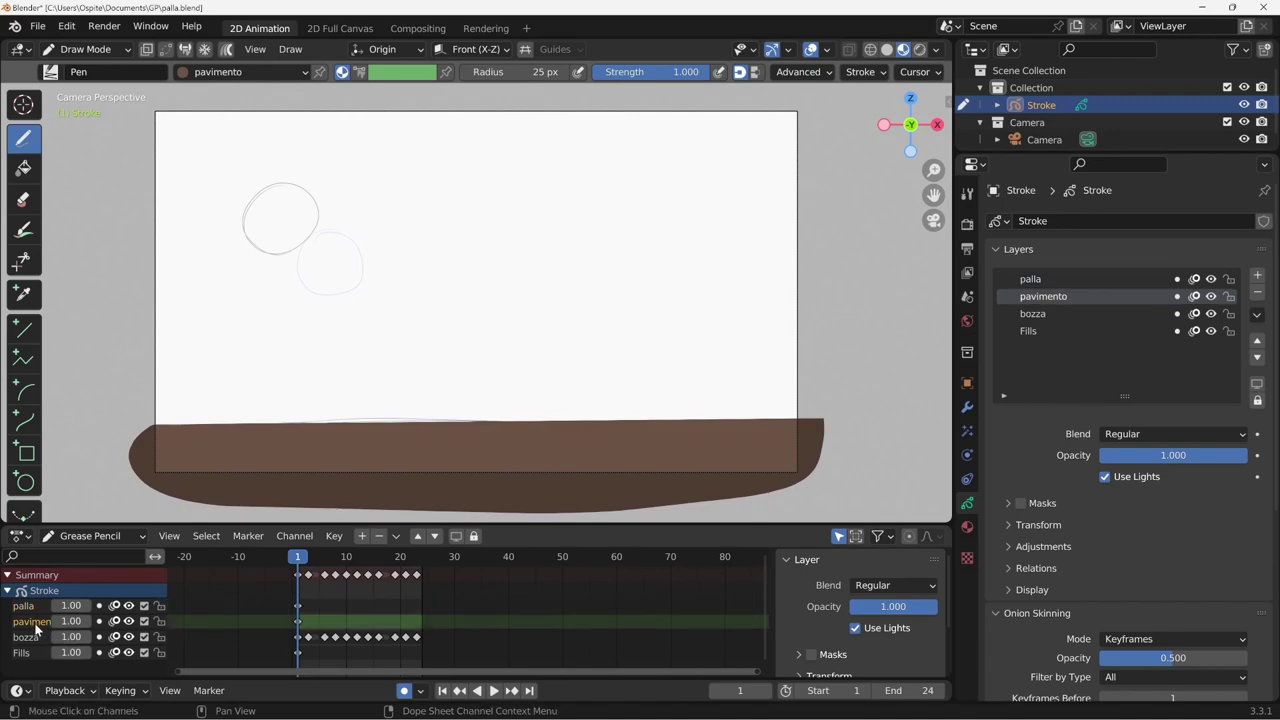
pyautogui.click(32, 610)
pyautogui.click(34, 622)
pyautogui.click(34, 638)
pyautogui.click(34, 622)
pyautogui.click(33, 606)
pyautogui.click(34, 622)
pyautogui.click(35, 637)
pyautogui.click(34, 607)
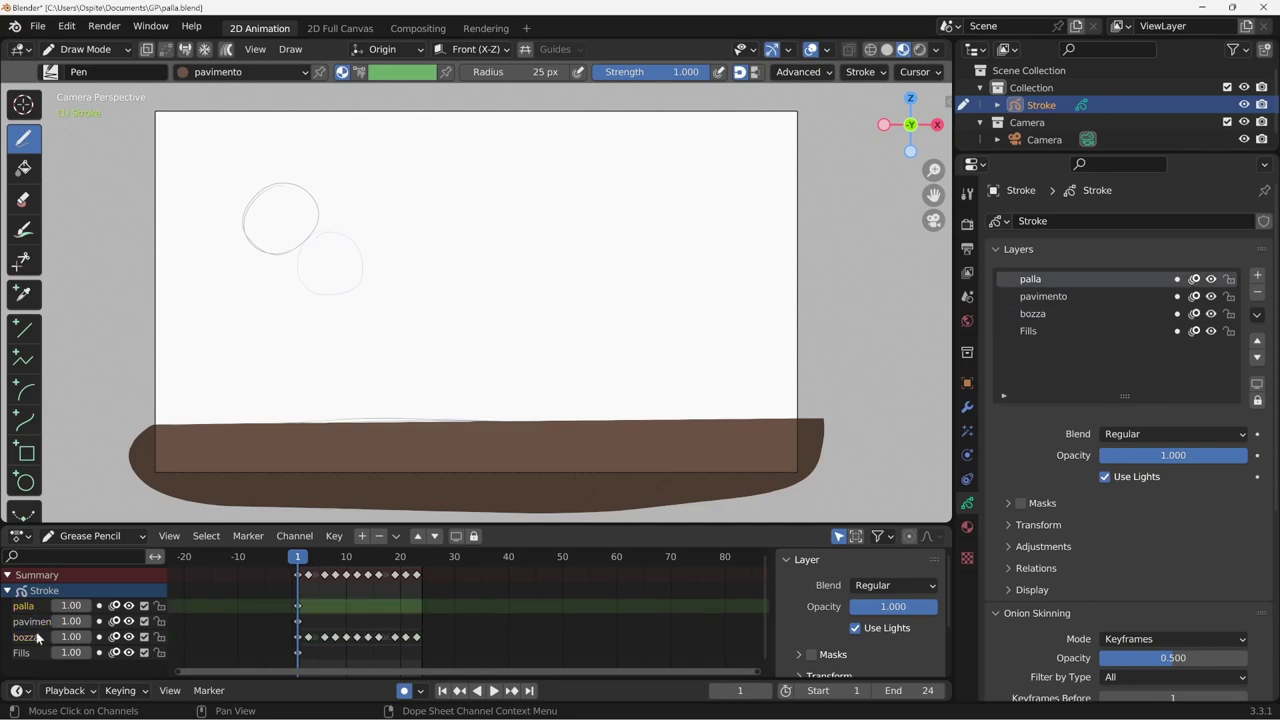
pyautogui.click(129, 637)
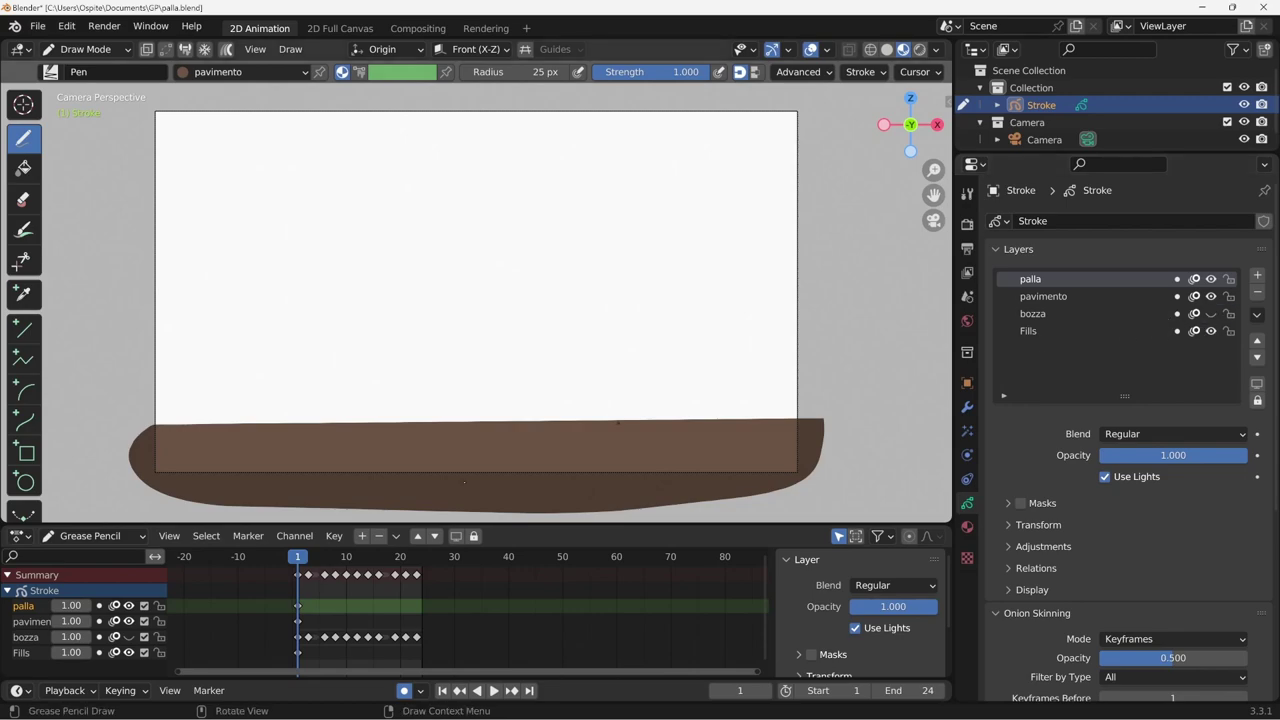
pyautogui.click(129, 637)
pyautogui.click(129, 637)
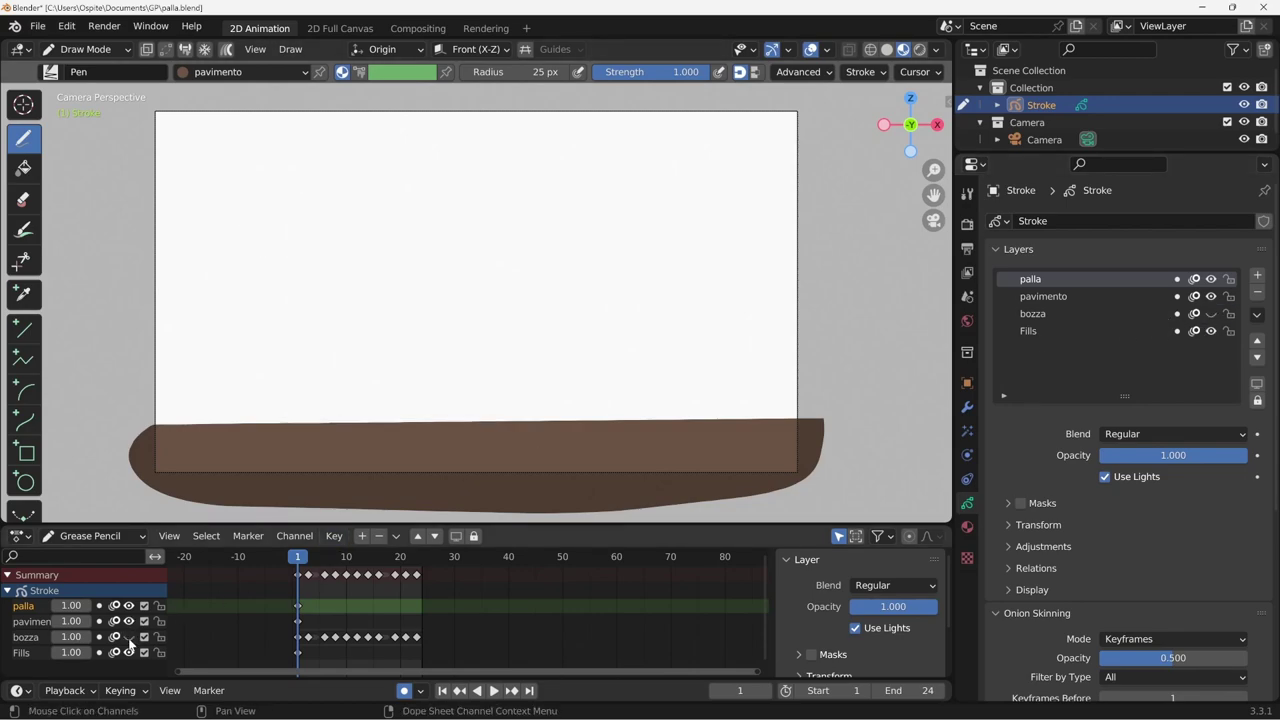
pyautogui.click(129, 637)
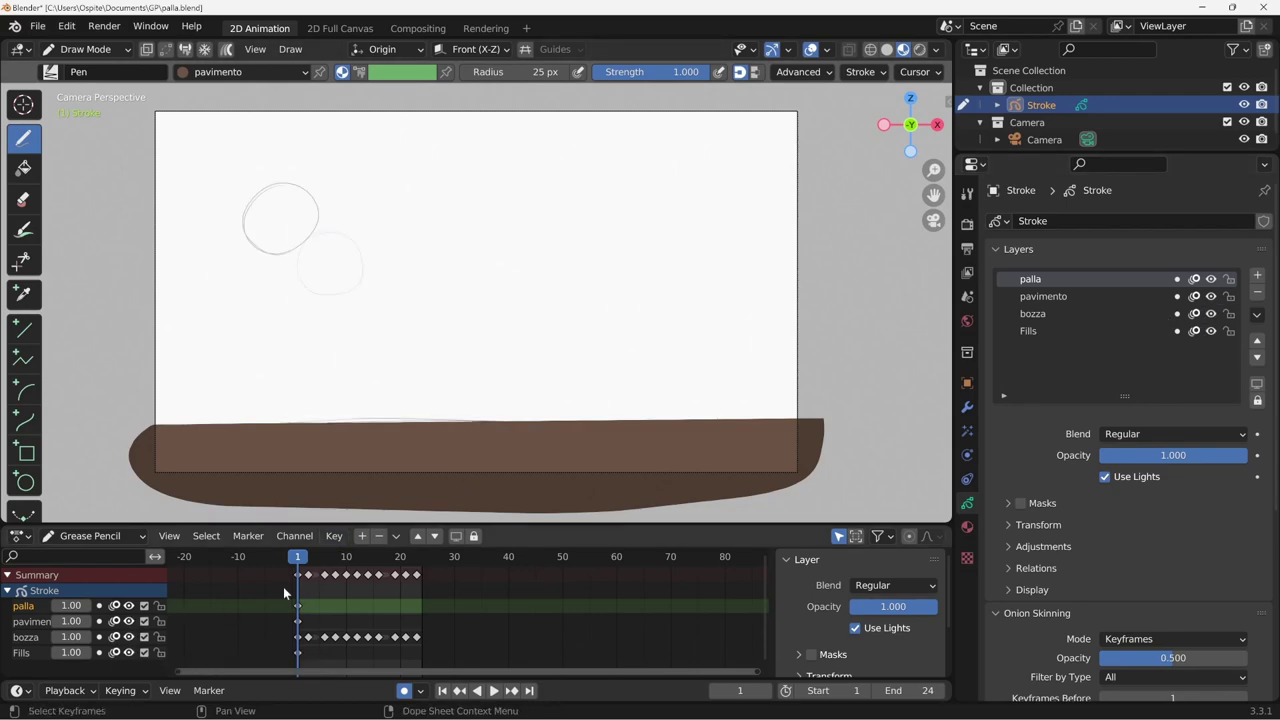
# Step: Delete the Fills layer and lower the bozza layer's opacity
pyautogui.click(1039, 330)
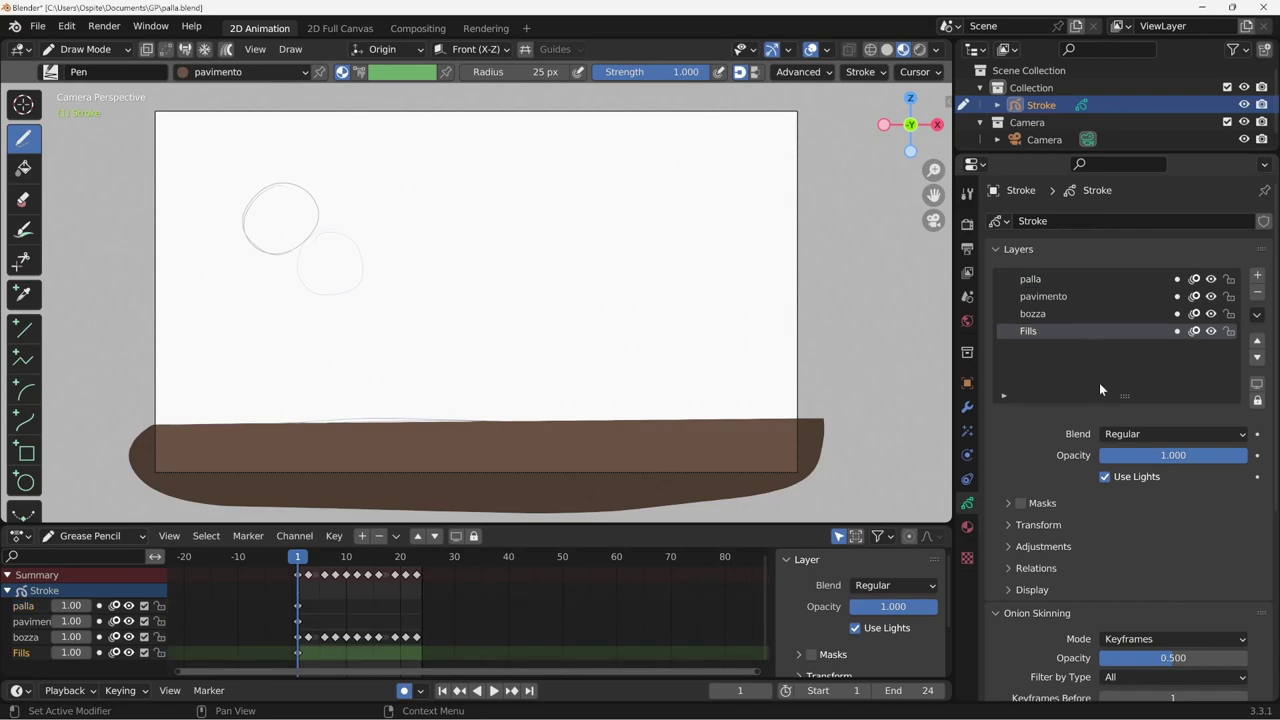
pyautogui.click(1257, 292)
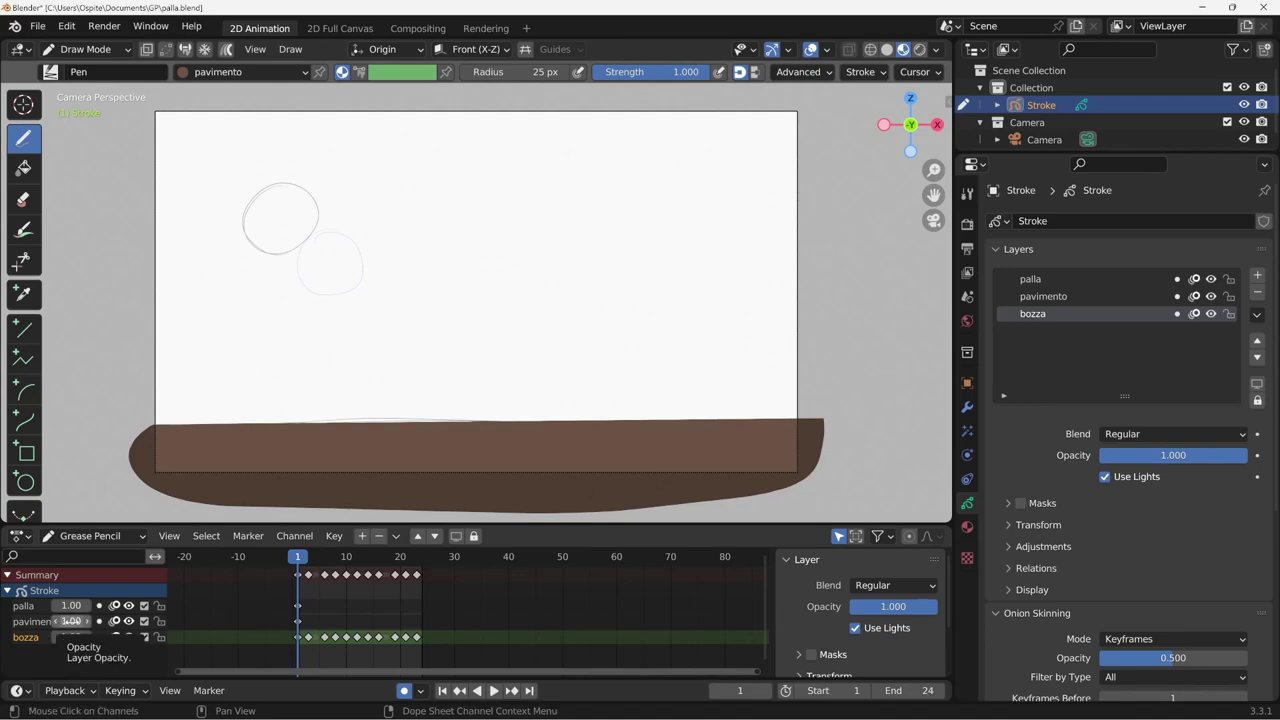
pyautogui.moveTo(70, 636)
pyautogui.mouseDown()
pyautogui.moveTo(20, 645)
pyautogui.moveTo(92, 637)
pyautogui.mouseUp()
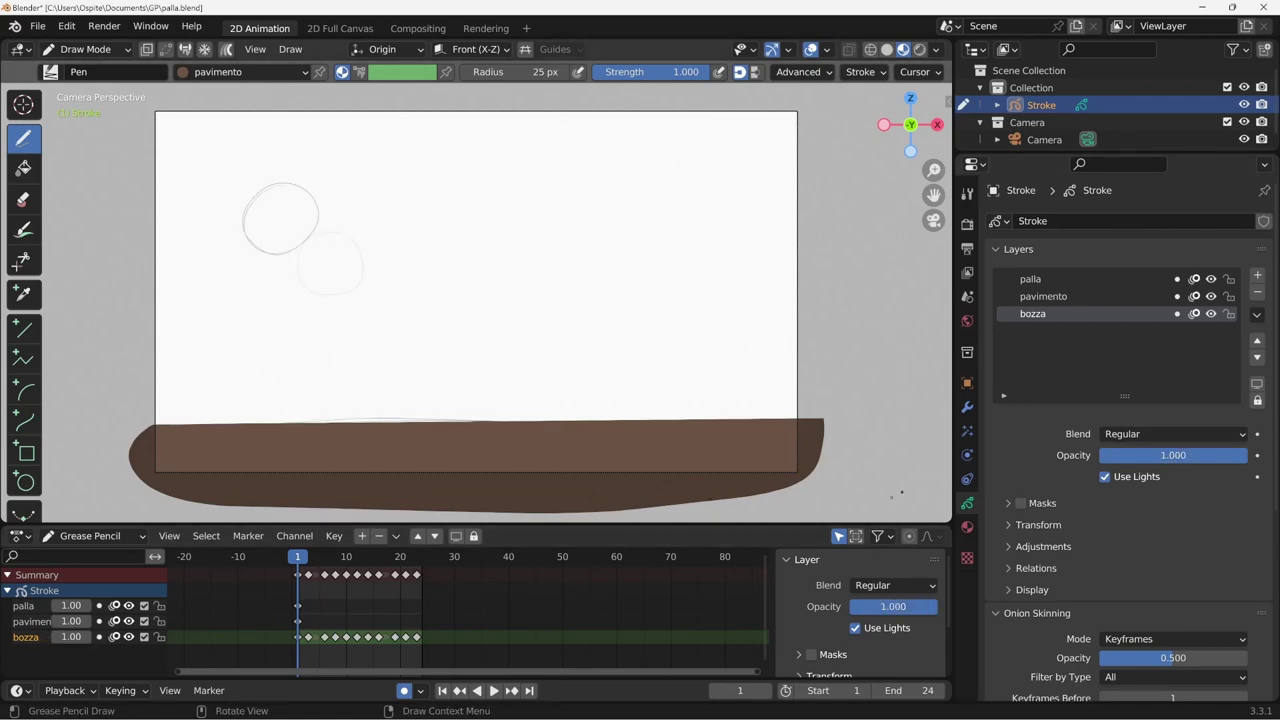
pyautogui.moveTo(103, 526); pyautogui.dragTo(103, 543)
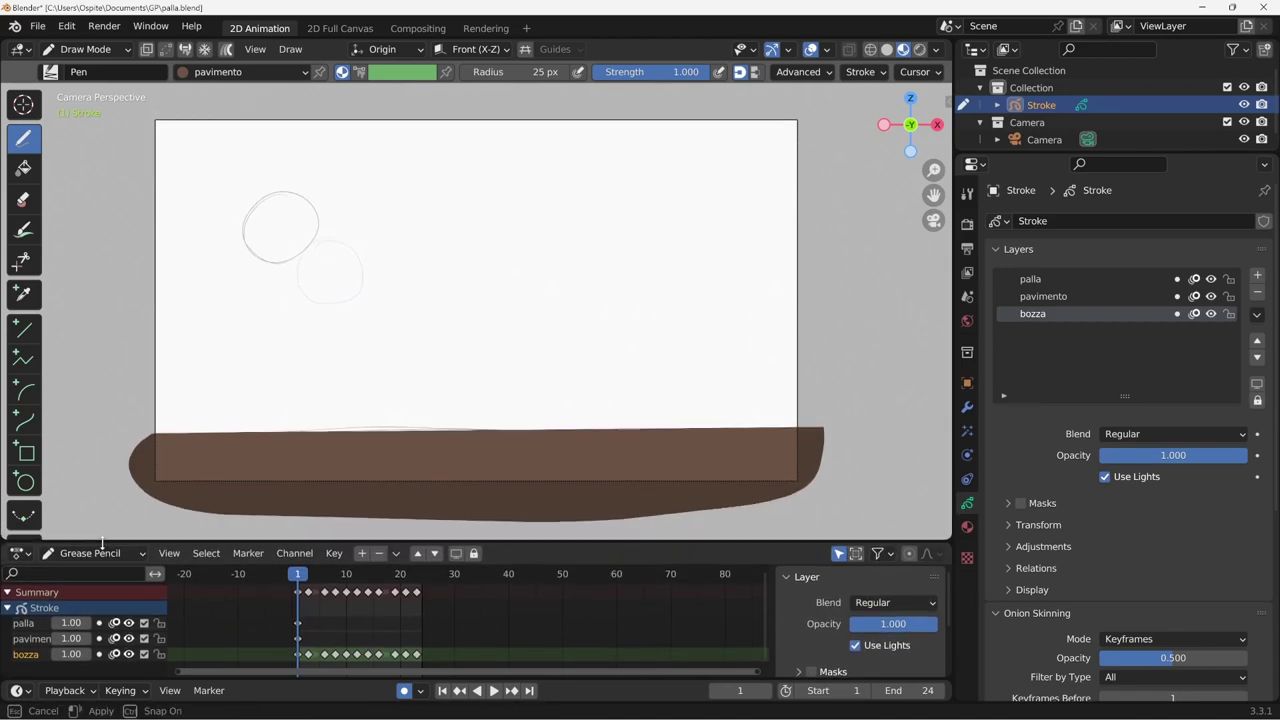
pyautogui.click(967, 527)
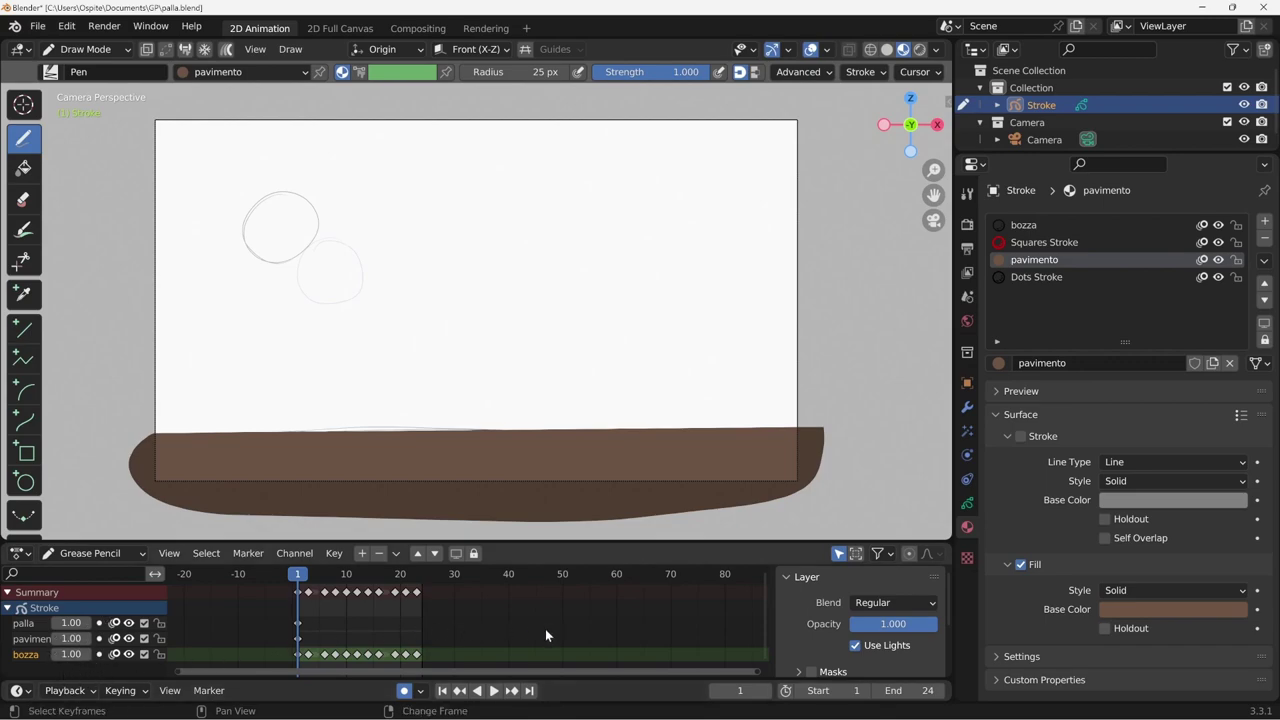
pyautogui.press('space')
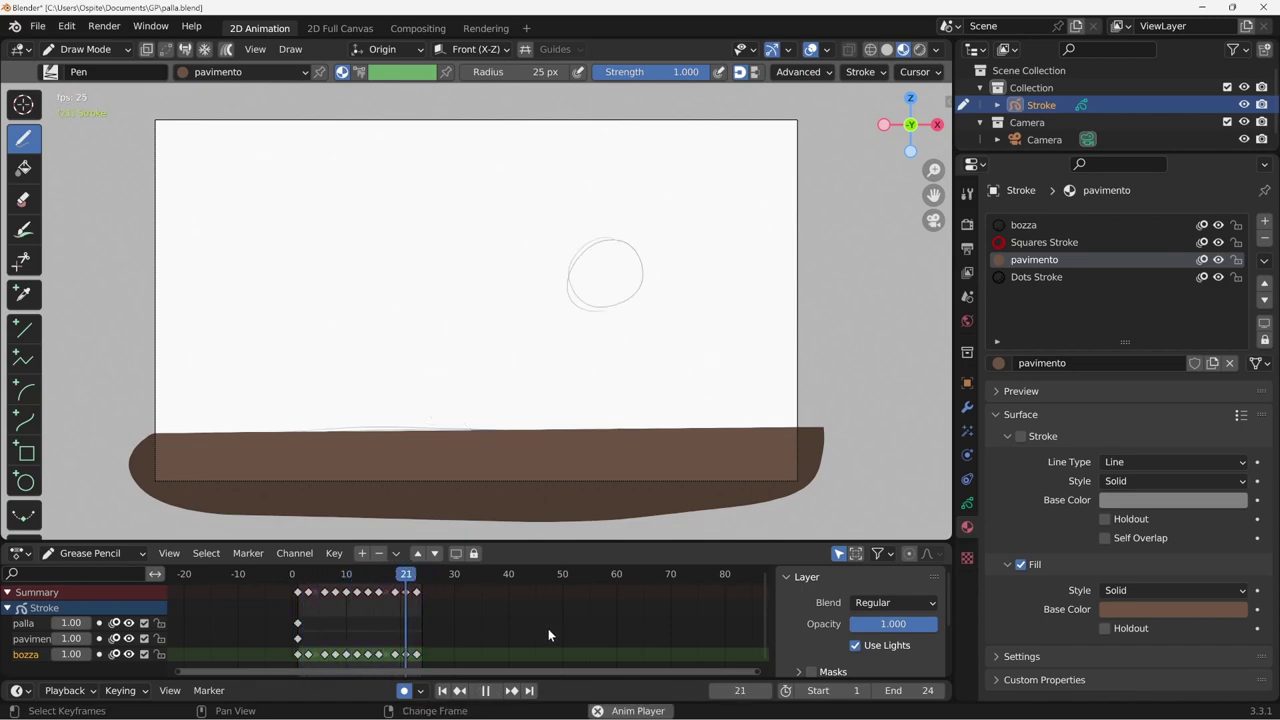
pyautogui.press('space')
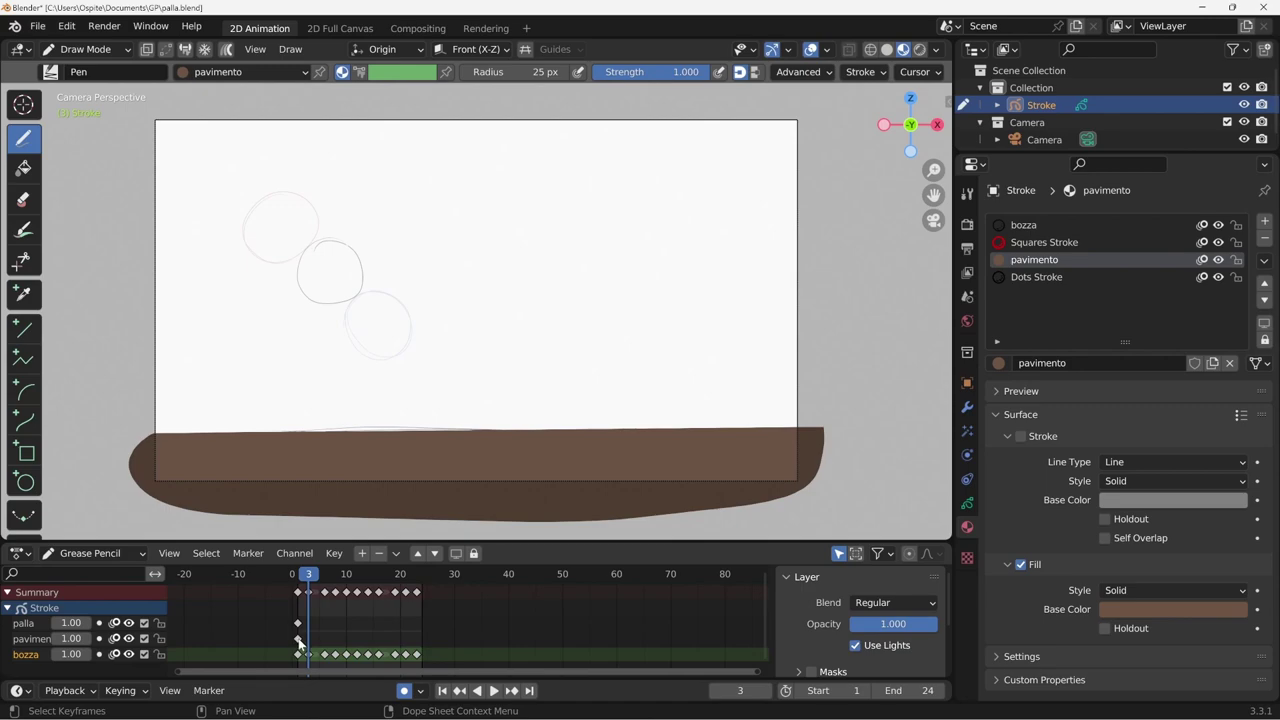
pyautogui.press('space')
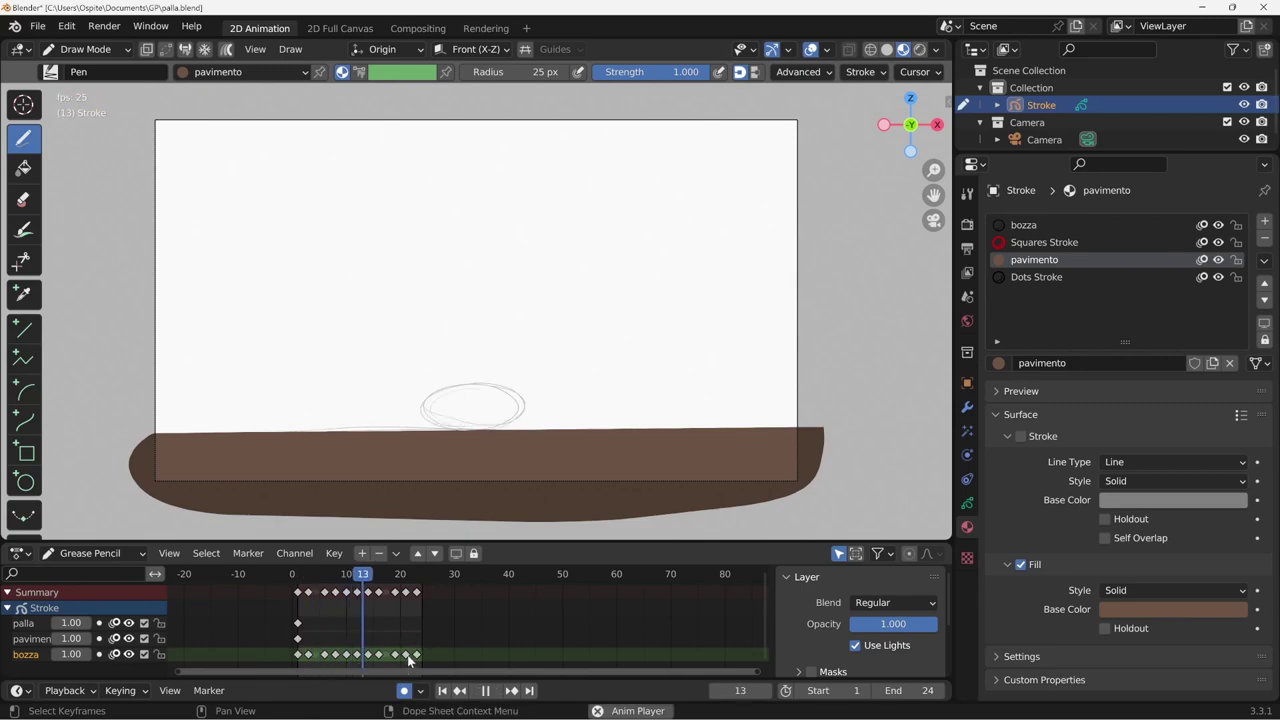
pyautogui.press('space')
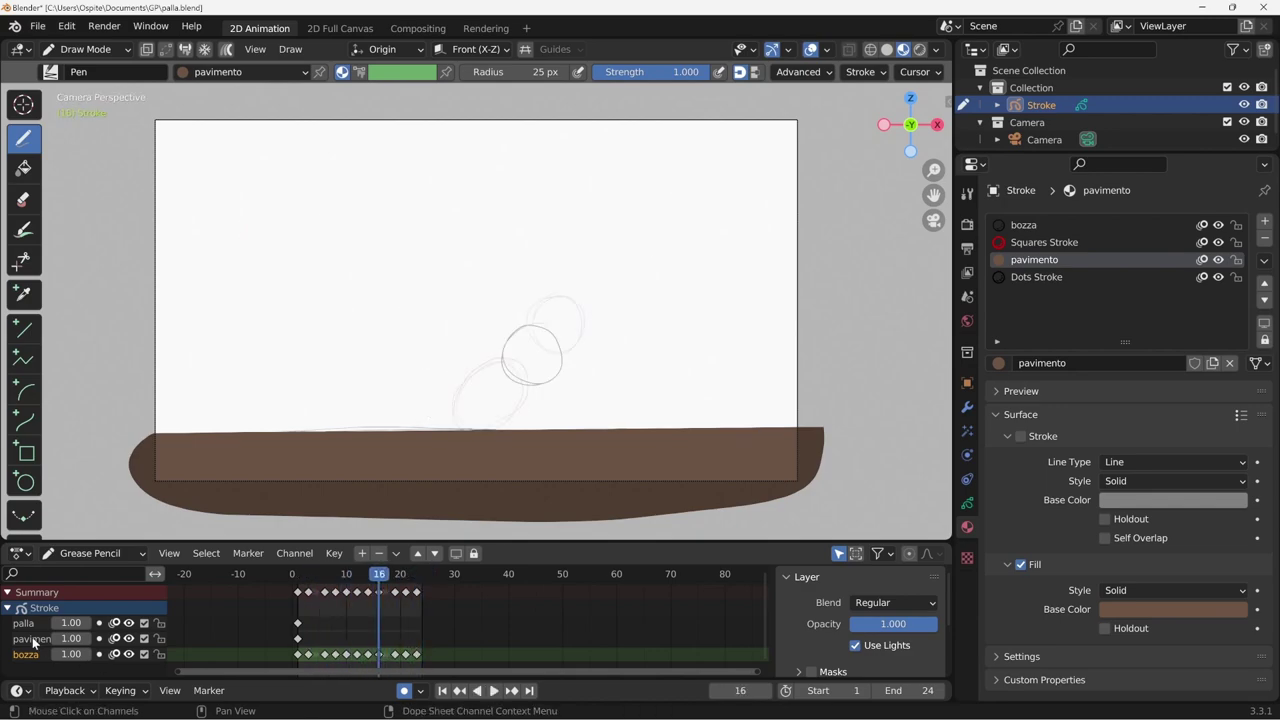
pyautogui.click(33, 640)
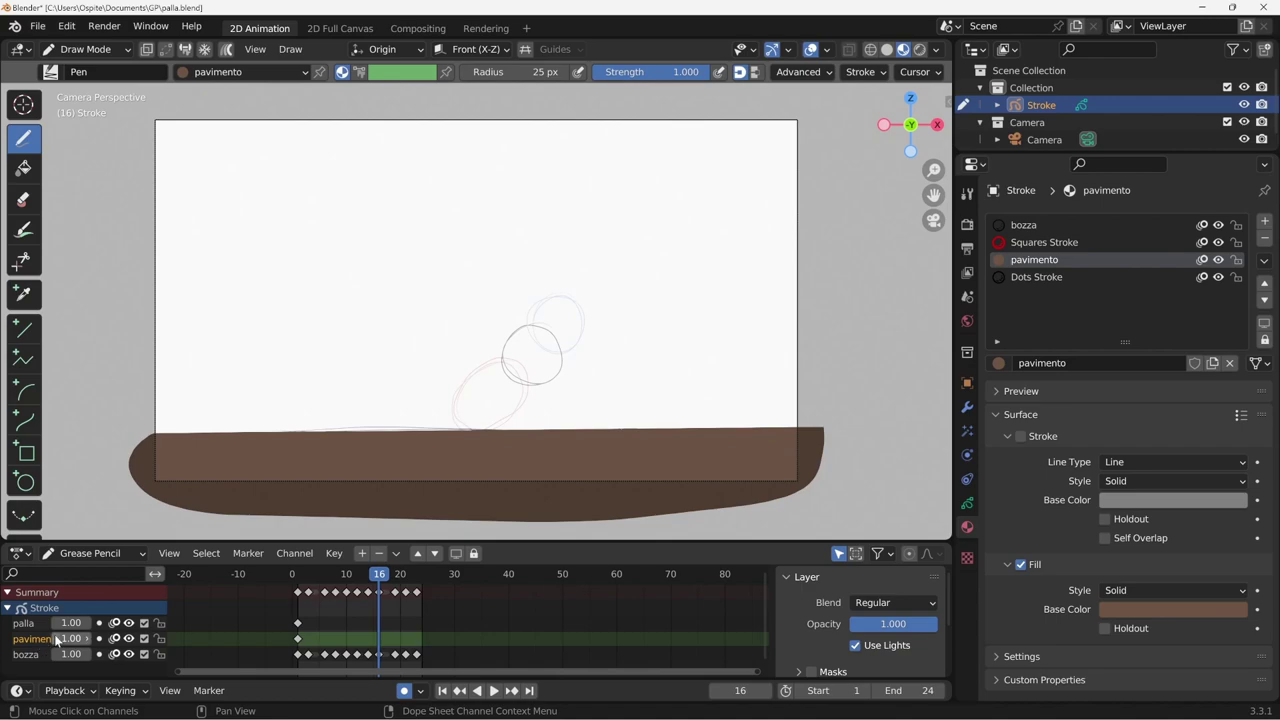
pyautogui.moveTo(394, 436); pyautogui.dragTo(583, 430)
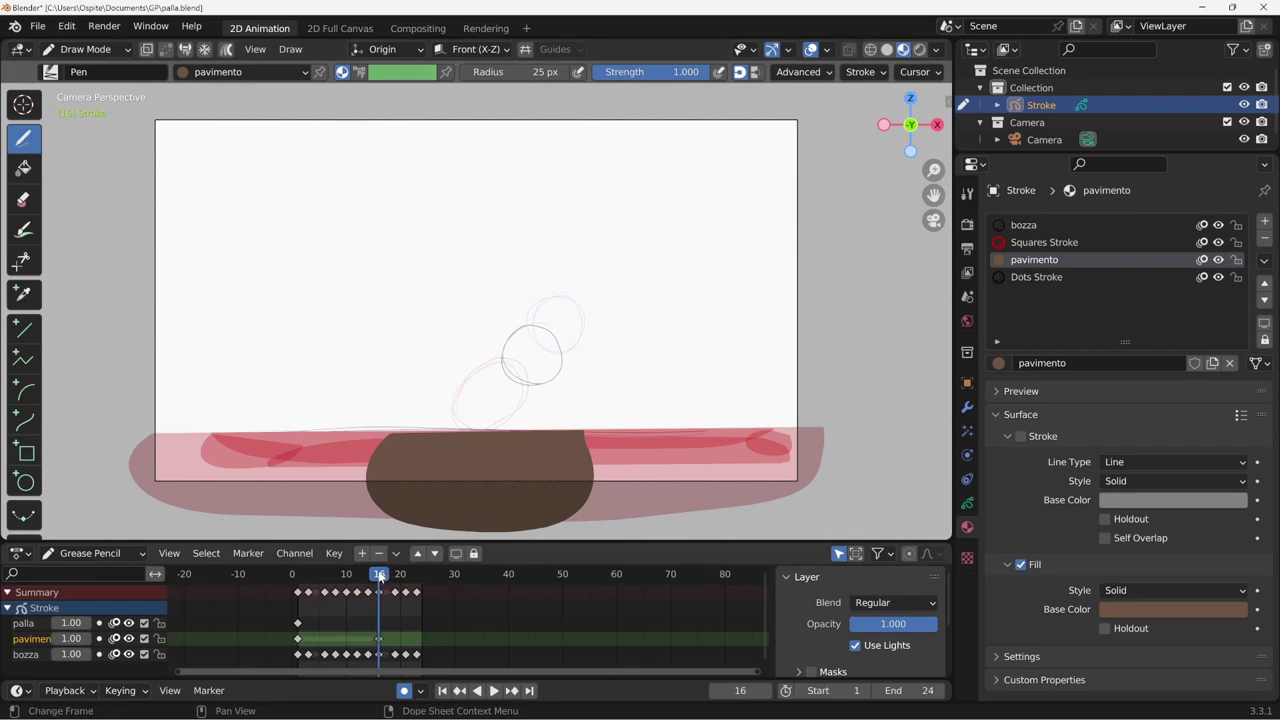
pyautogui.press('space')
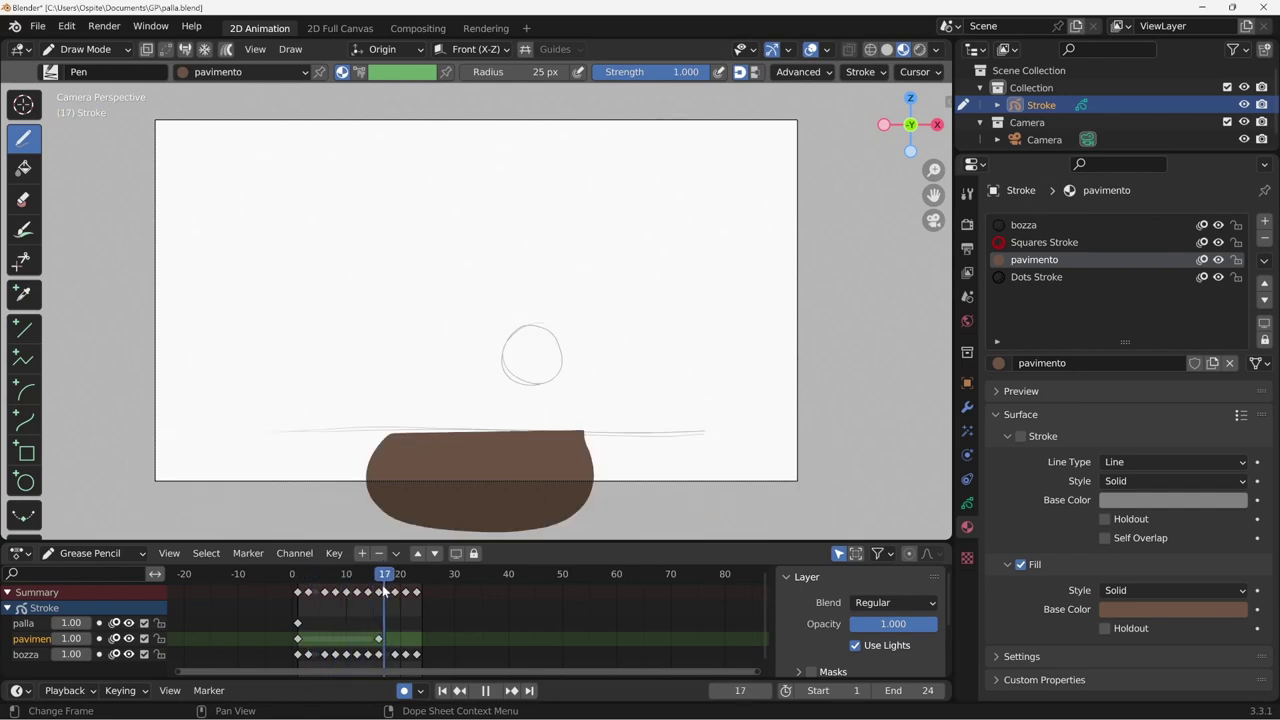
pyautogui.press('space')
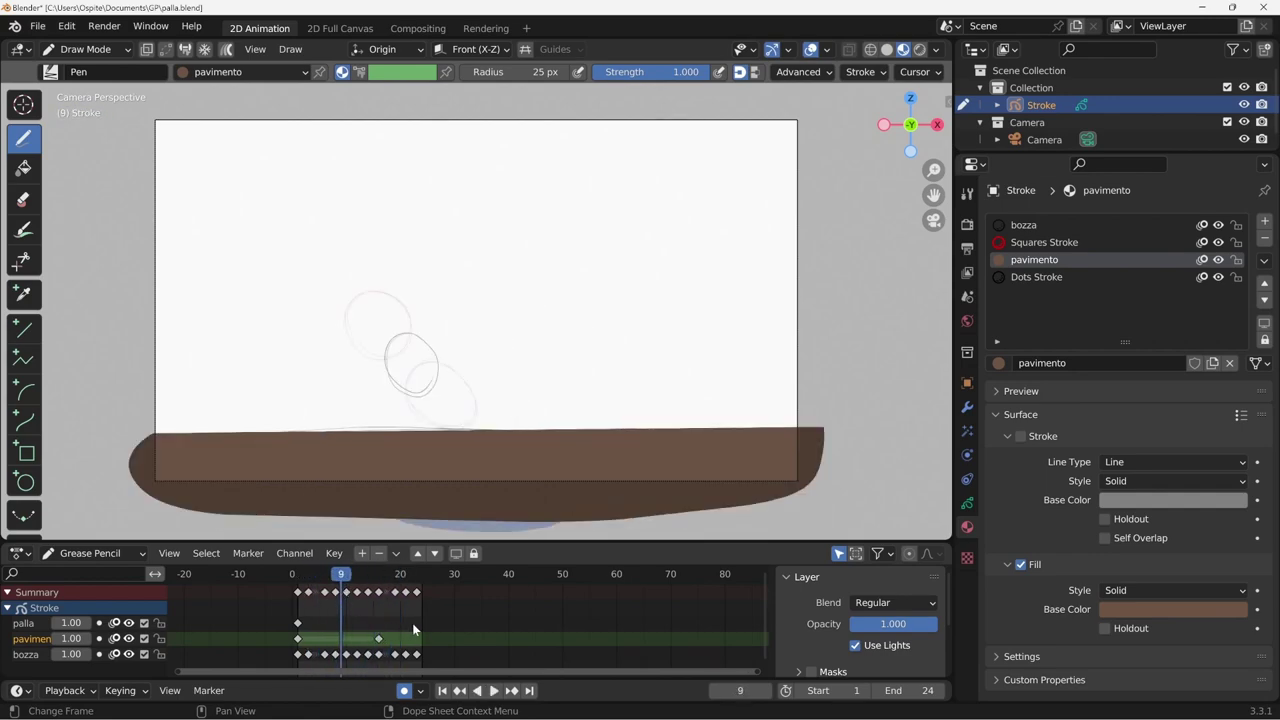
pyautogui.press('space')
pyautogui.press('space')
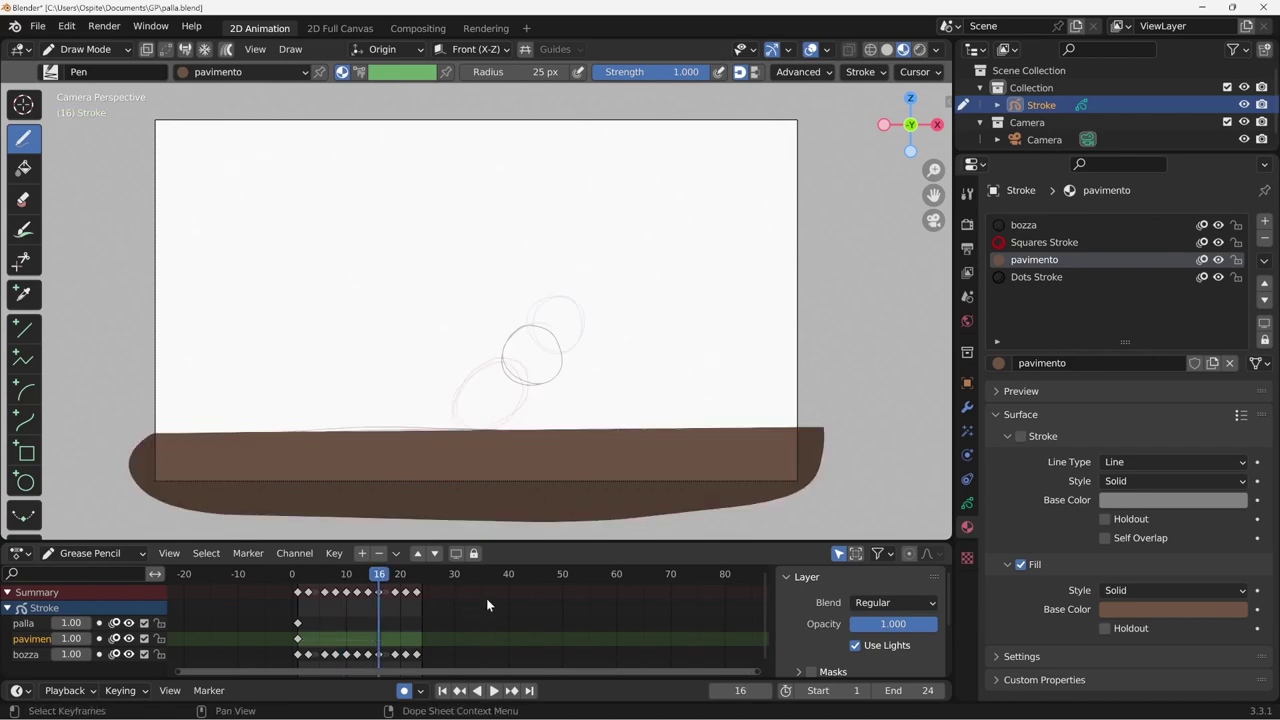
pyautogui.hotkey('shift', 'Left')
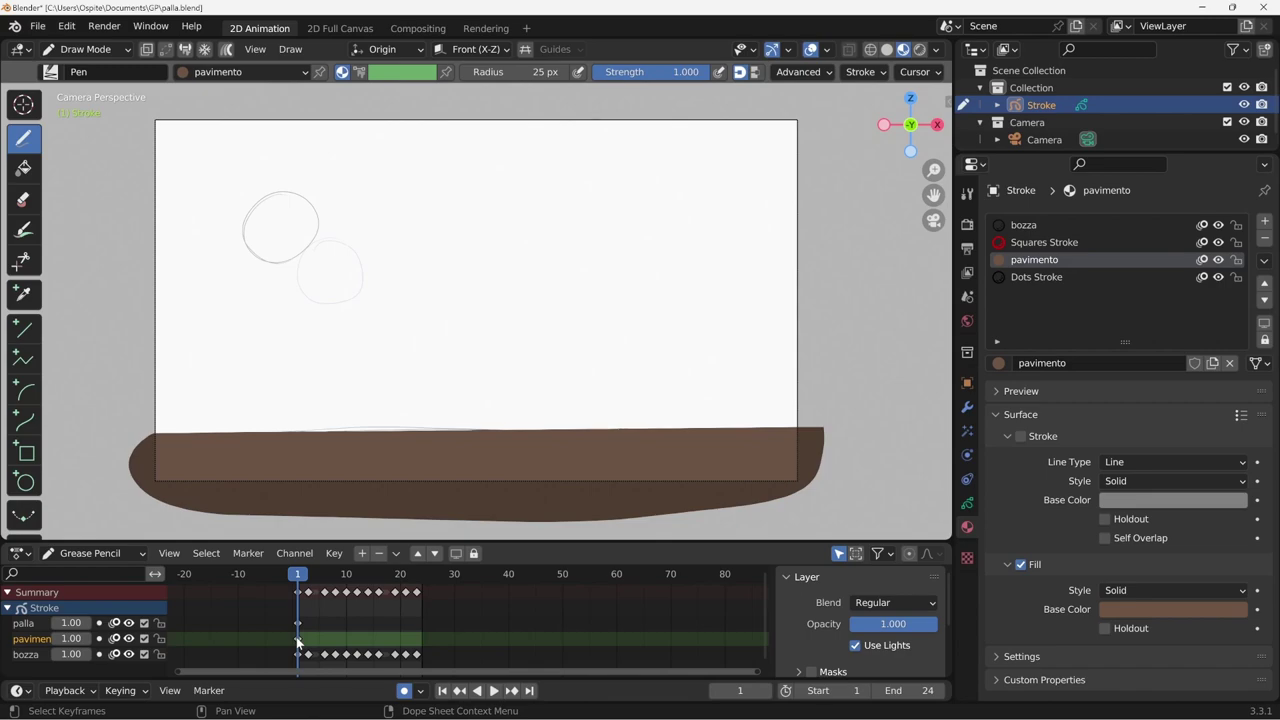
pyautogui.click(32, 625)
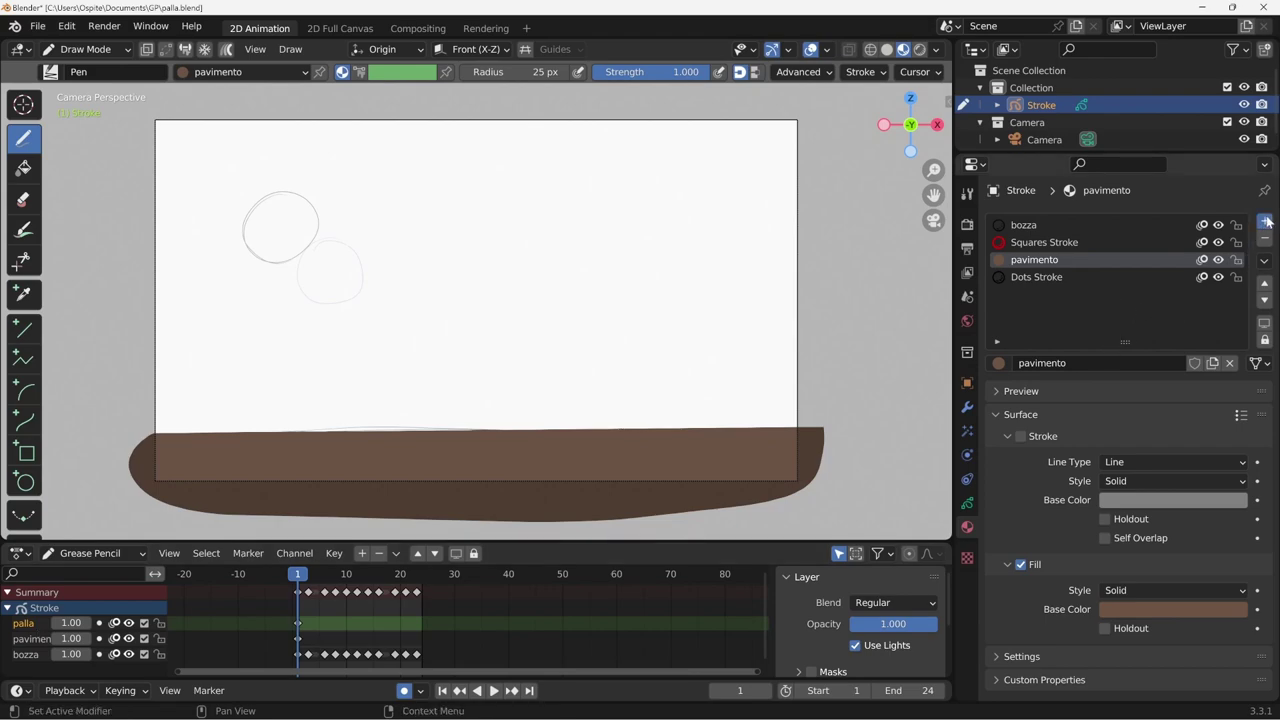
# Step: Add a material slot holding a copy of pavimento and rename the copy palla
pyautogui.click(1265, 221)
pyautogui.click(998, 363)
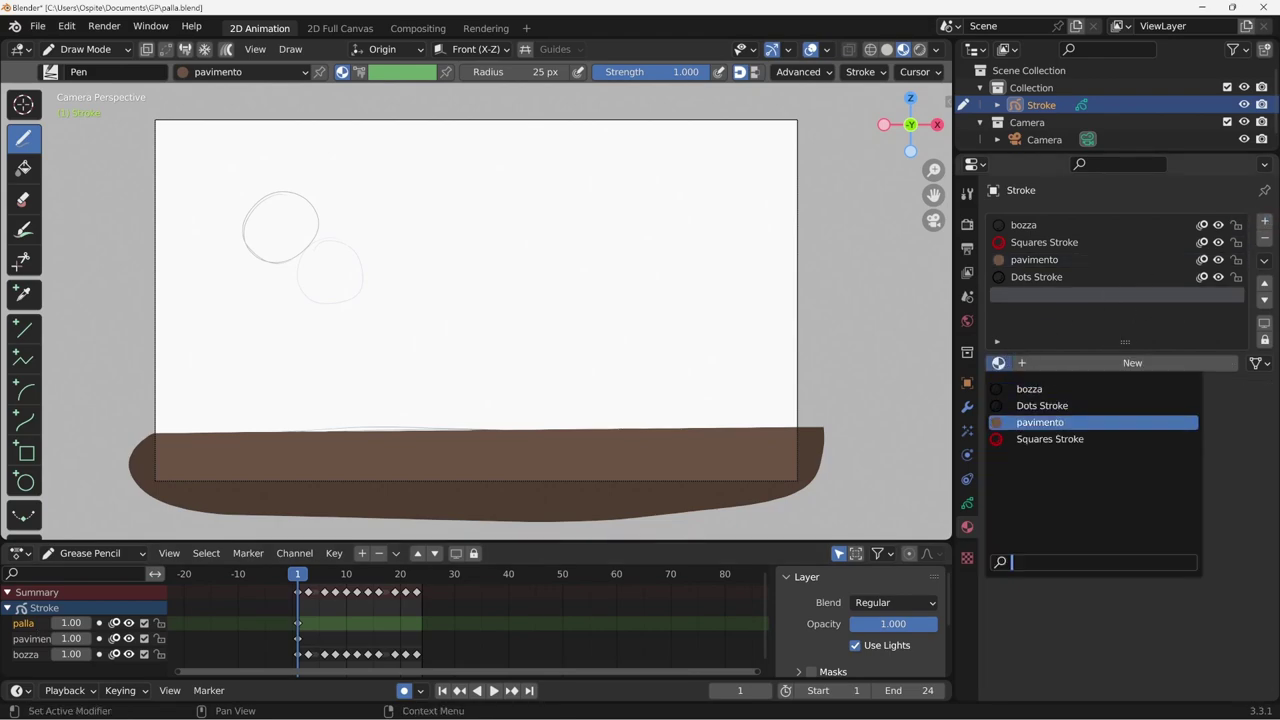
pyautogui.click(1043, 423)
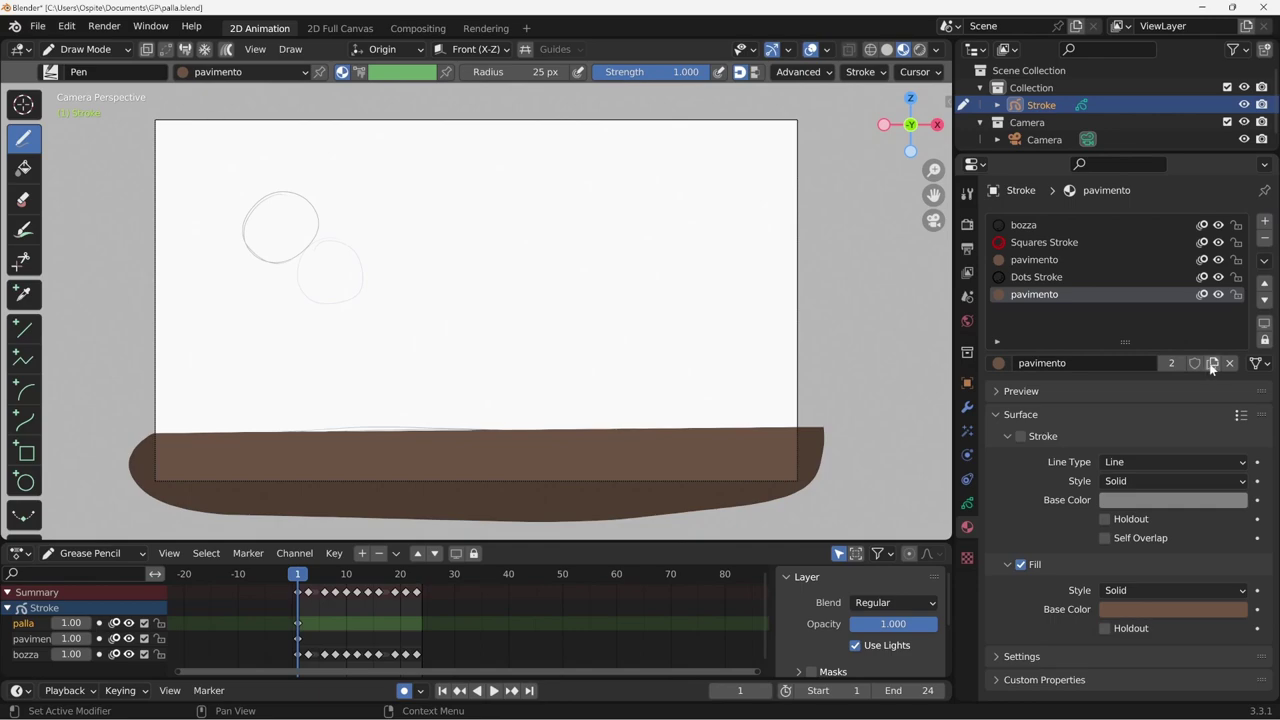
pyautogui.click(1171, 363)
pyautogui.click(1120, 363)
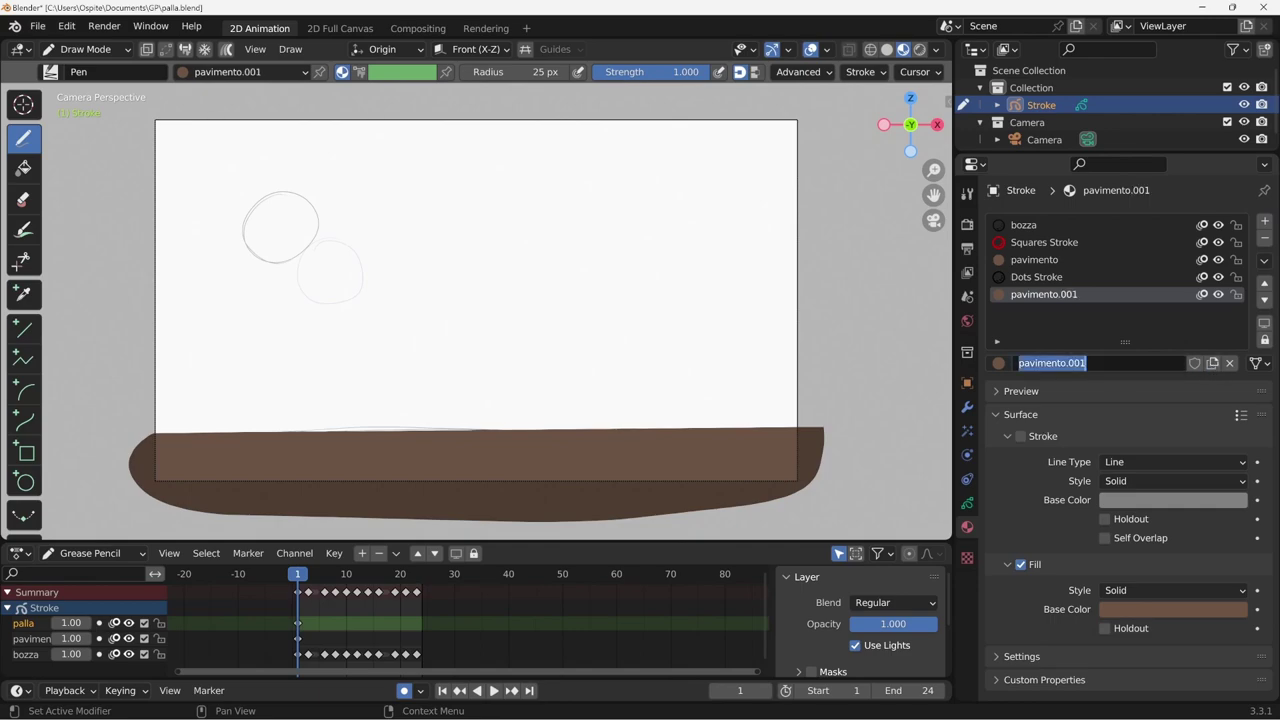
pyautogui.write('palla')
pyautogui.press('Return')
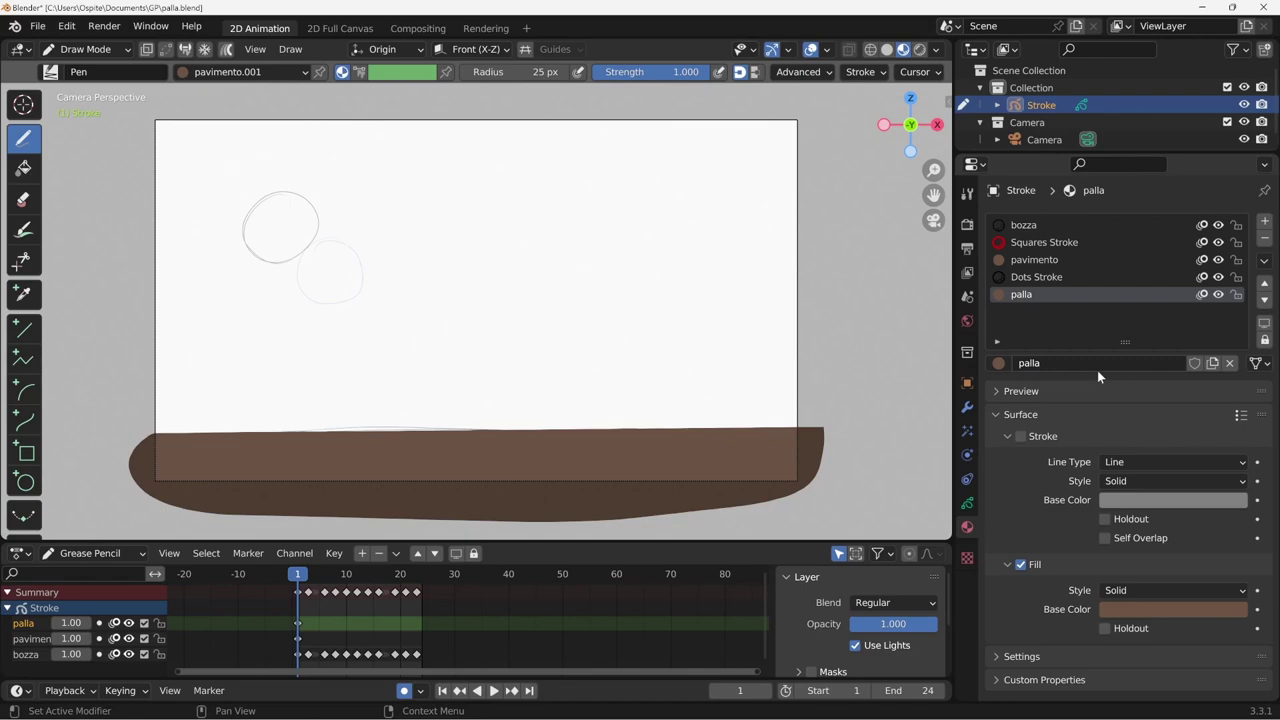
# Step: Set palla's fill colour to bright yellow and enable its stroke
pyautogui.click(1153, 609)
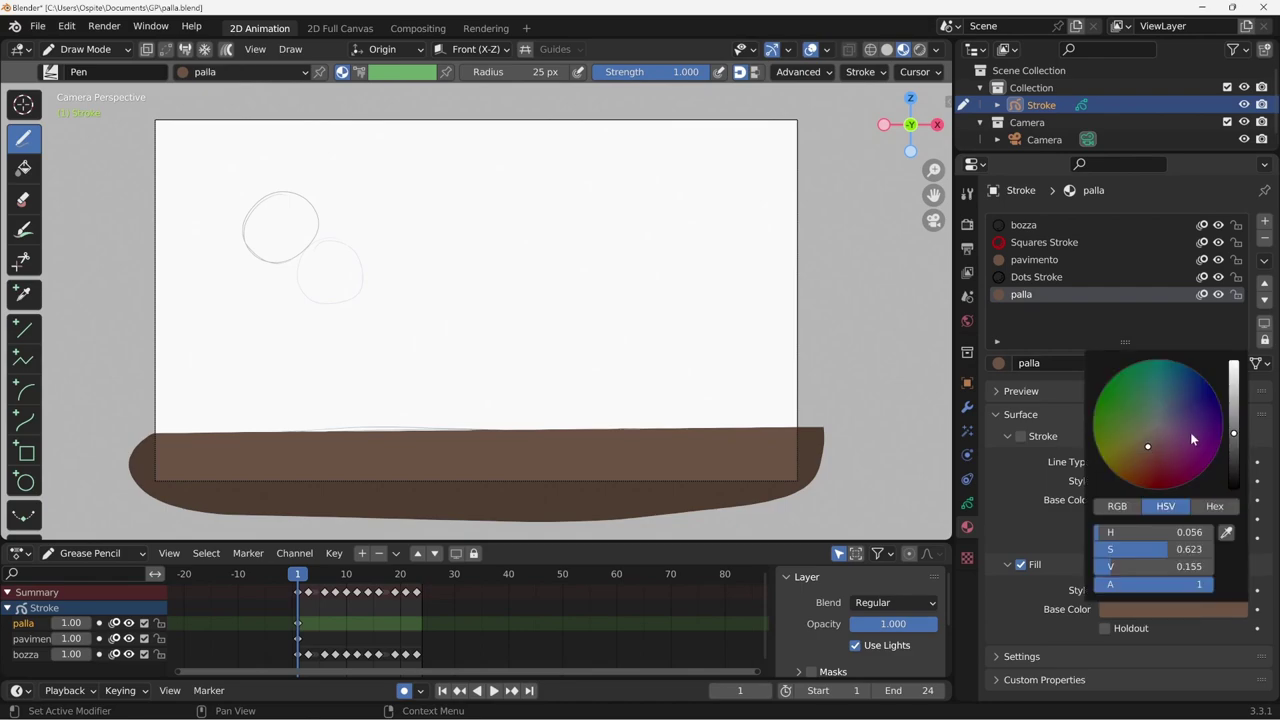
pyautogui.moveTo(1233, 433); pyautogui.dragTo(1233, 365)
pyautogui.moveTo(1140, 458); pyautogui.dragTo(1115, 462)
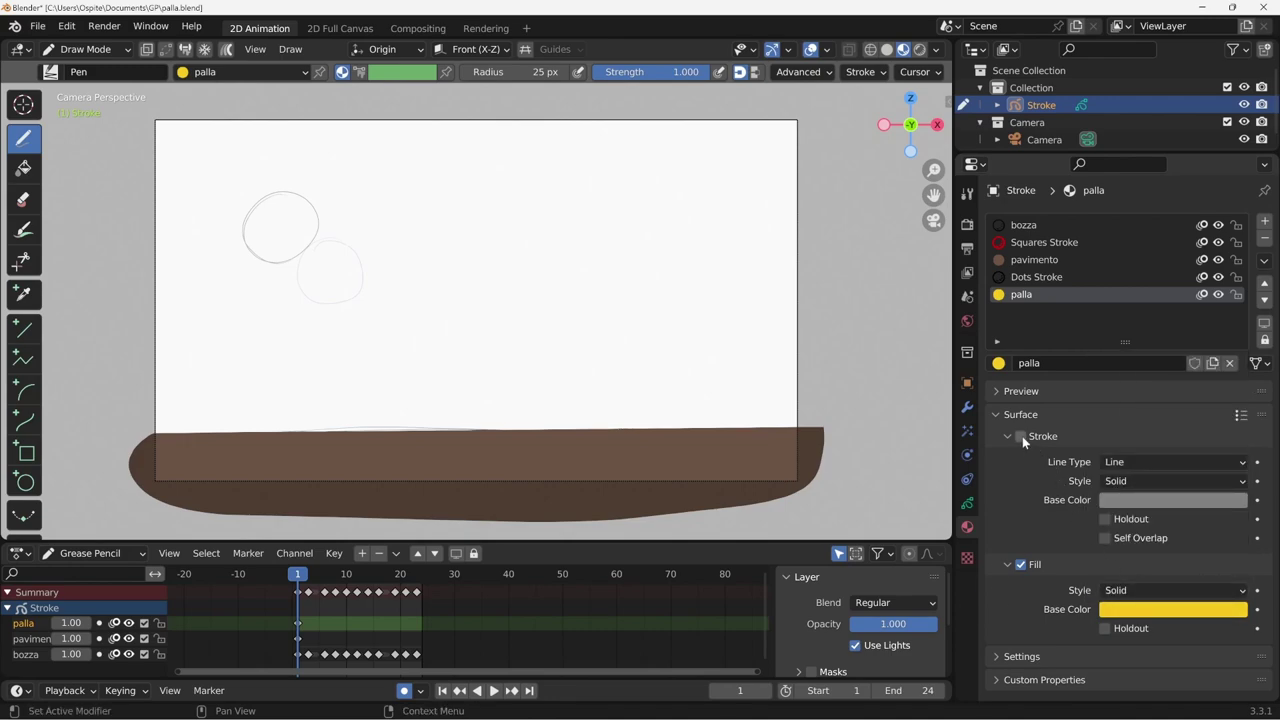
pyautogui.click(1173, 500)
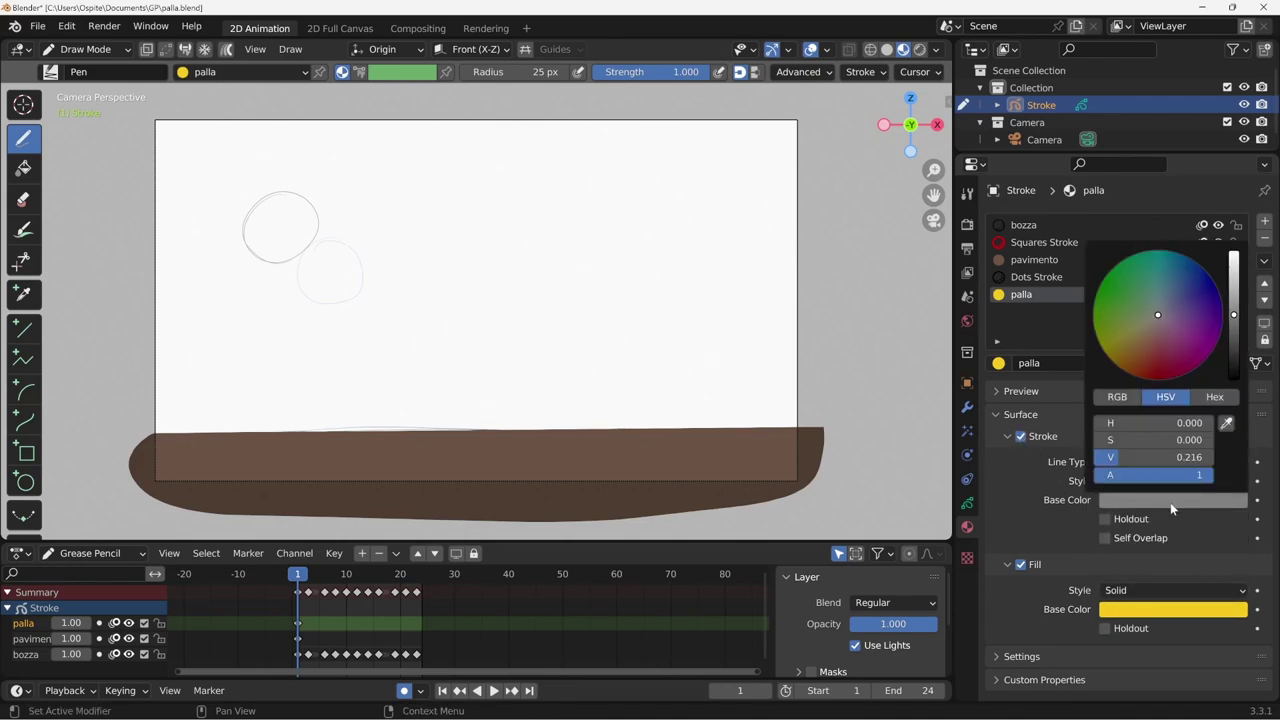
# Step: Sample the yellow fill for palla's stroke, then darken it to dark orange
pyautogui.click(1229, 428)
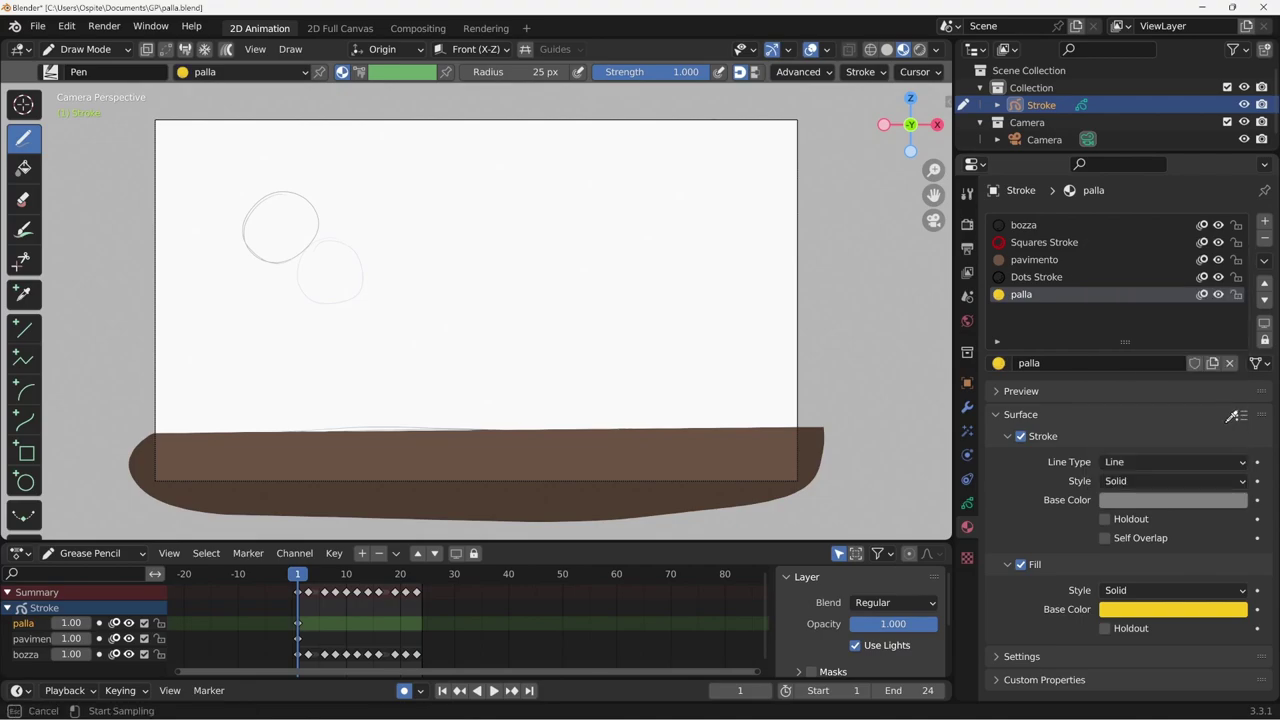
pyautogui.click(1160, 604)
pyautogui.click(1178, 505)
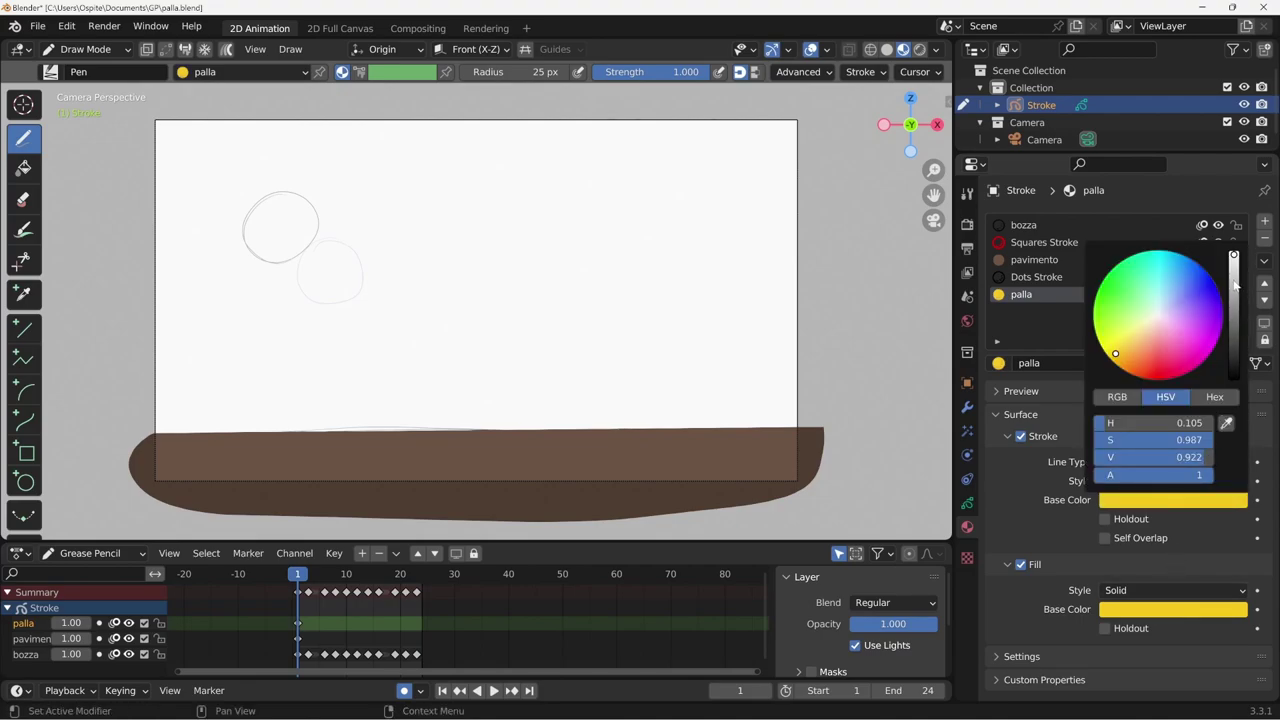
pyautogui.moveTo(1237, 290); pyautogui.dragTo(1237, 300)
pyautogui.moveTo(1120, 356); pyautogui.dragTo(1126, 366)
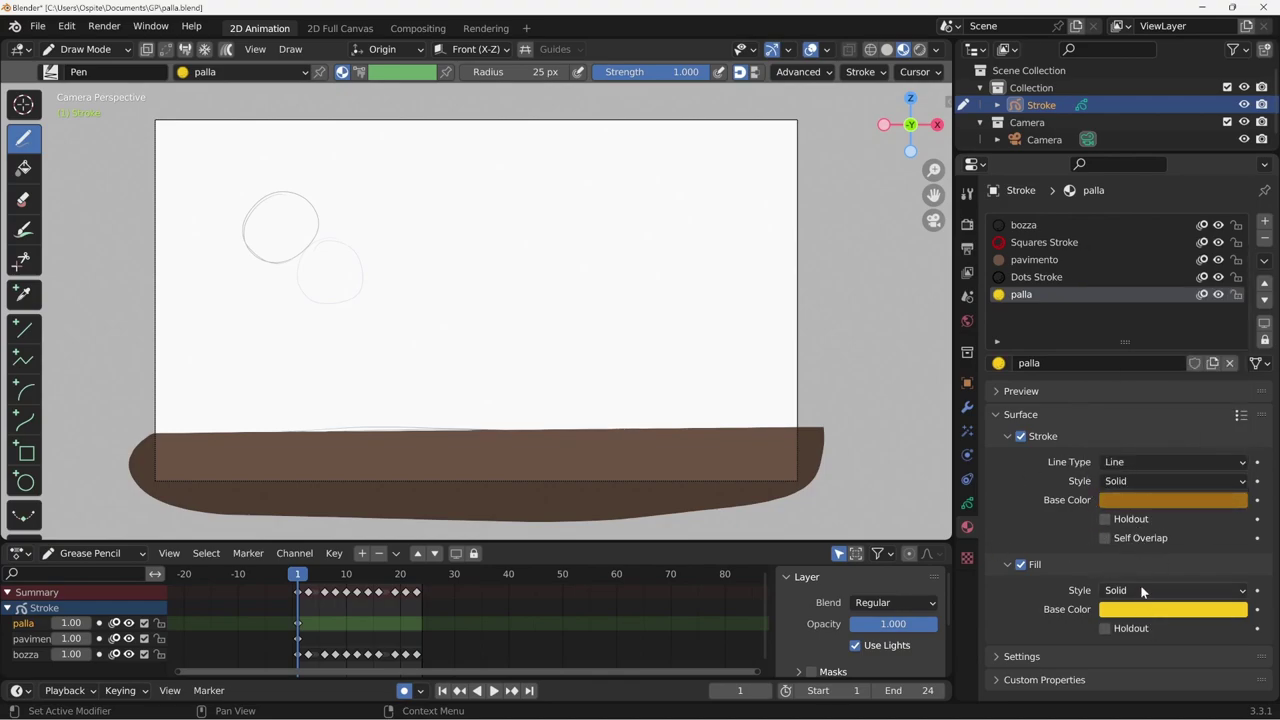
pyautogui.click(1010, 391)
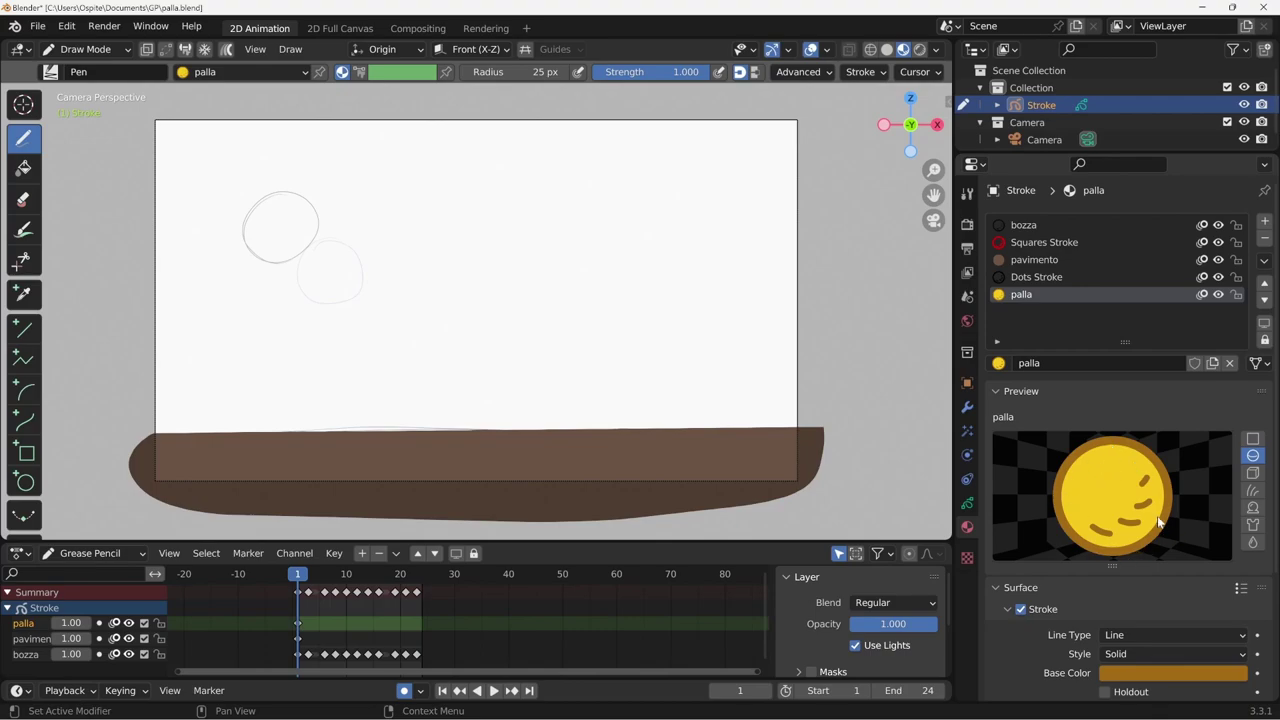
pyautogui.click(1005, 391)
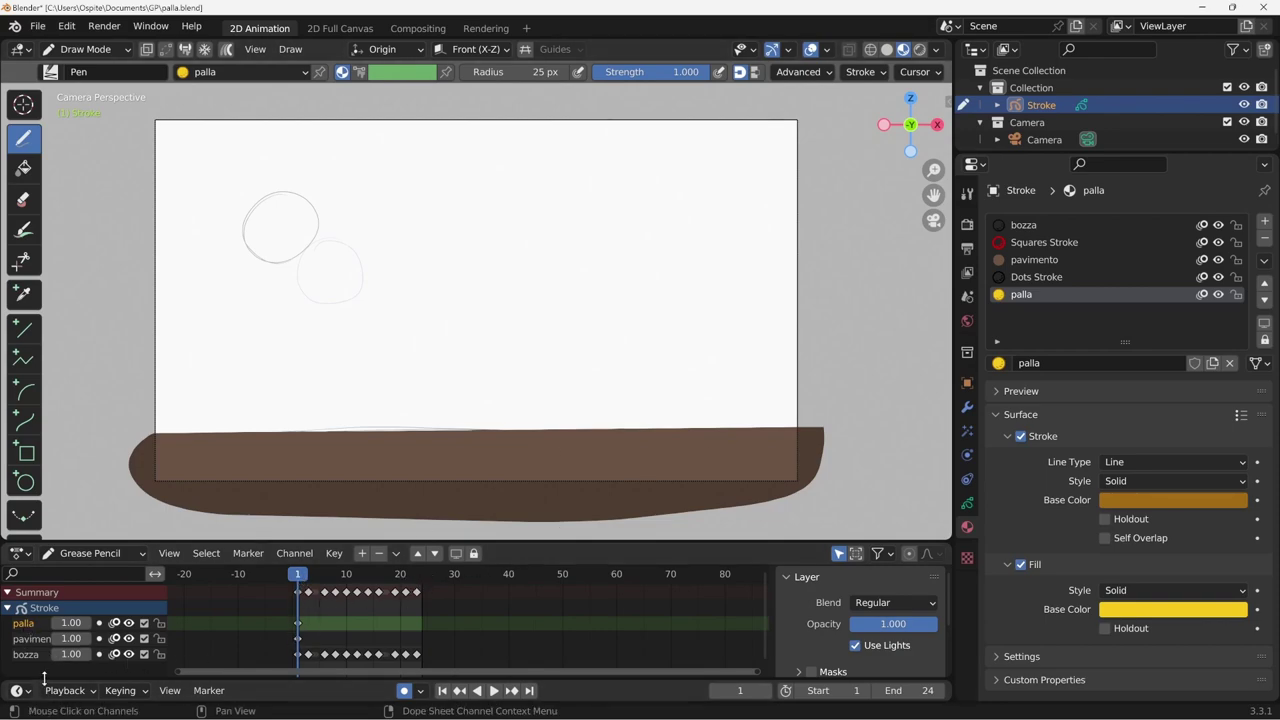
# Step: Draw the yellow ball over the first sketched circle on frame 1 and preview it without the sketch
pyautogui.moveTo(286, 193)
pyautogui.mouseDown()
pyautogui.moveTo(300, 198)
pyautogui.moveTo(284, 192)
pyautogui.mouseUp()
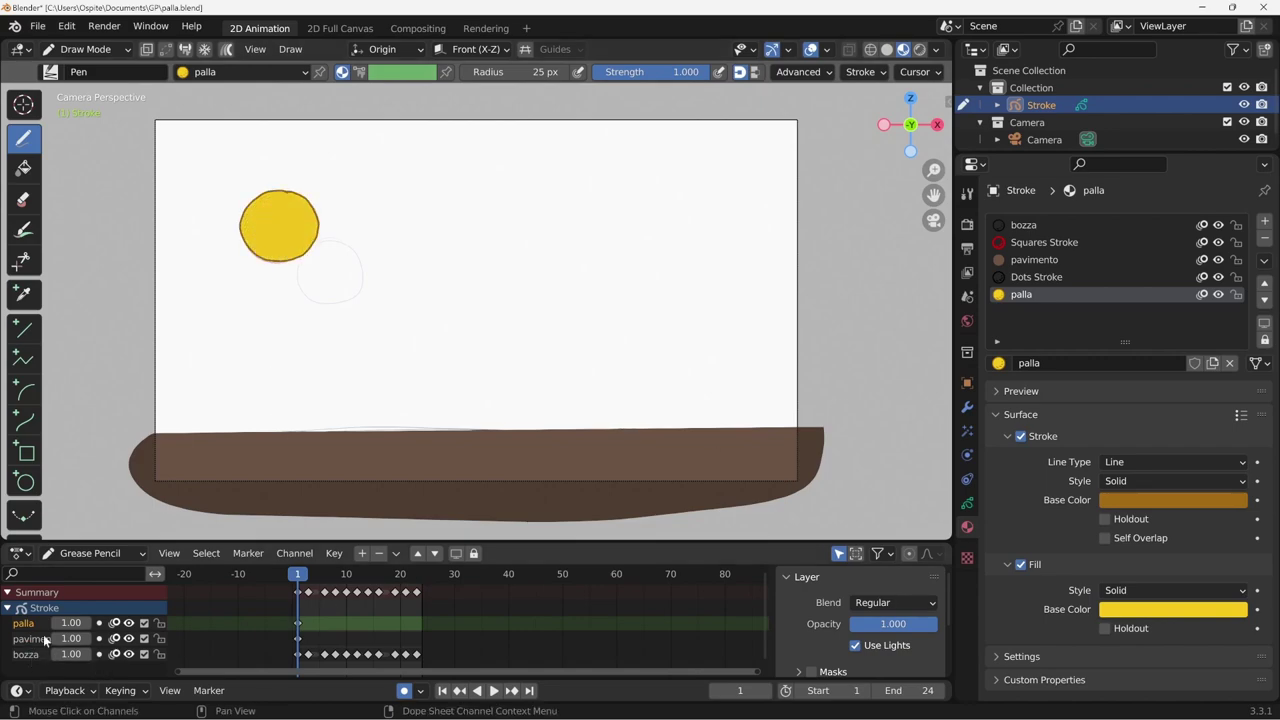
pyautogui.click(129, 655)
pyautogui.press('space')
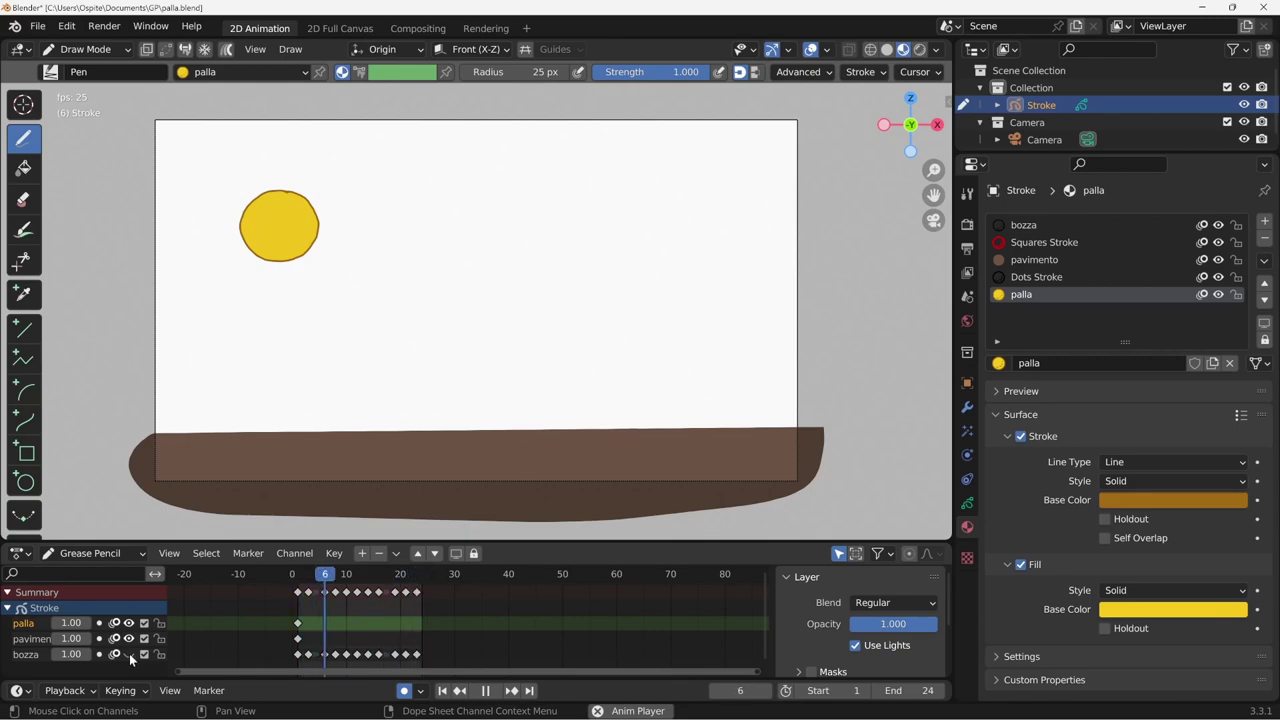
pyautogui.click(129, 655)
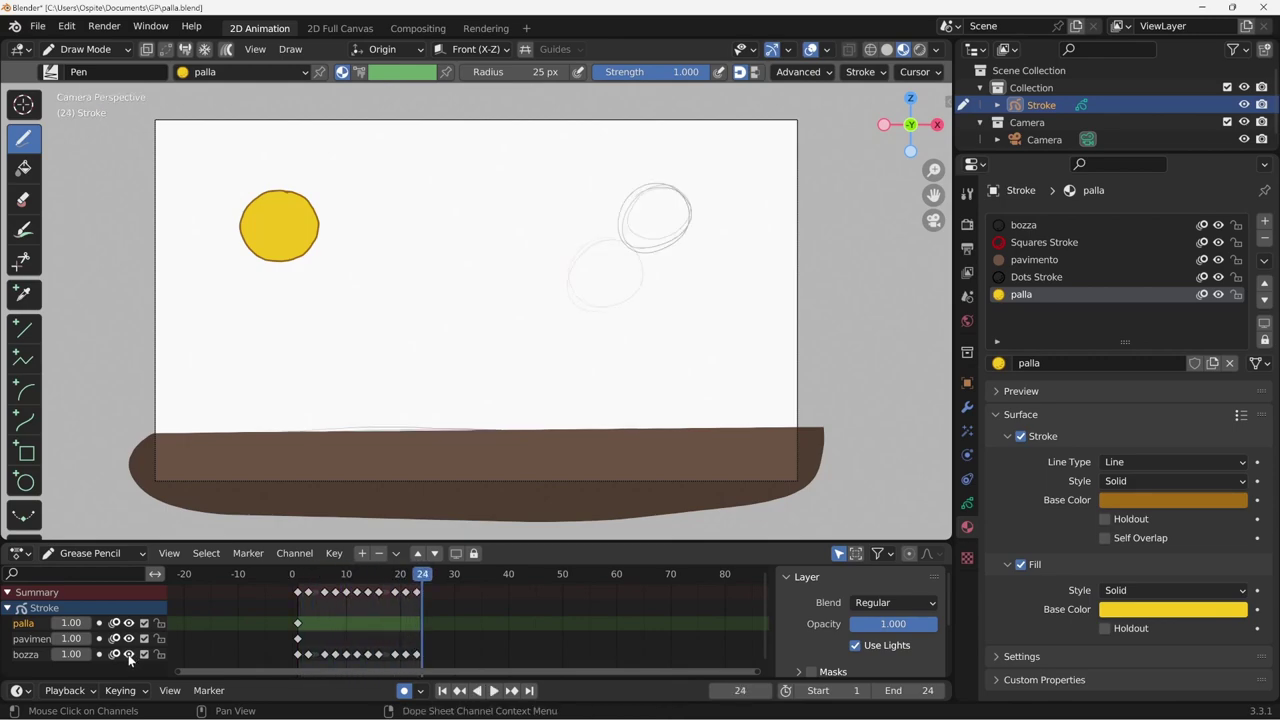
# Step: Replay the animation from the start, then go to frame 3 in Edit Mode
pyautogui.moveTo(422, 576); pyautogui.dragTo(294, 600)
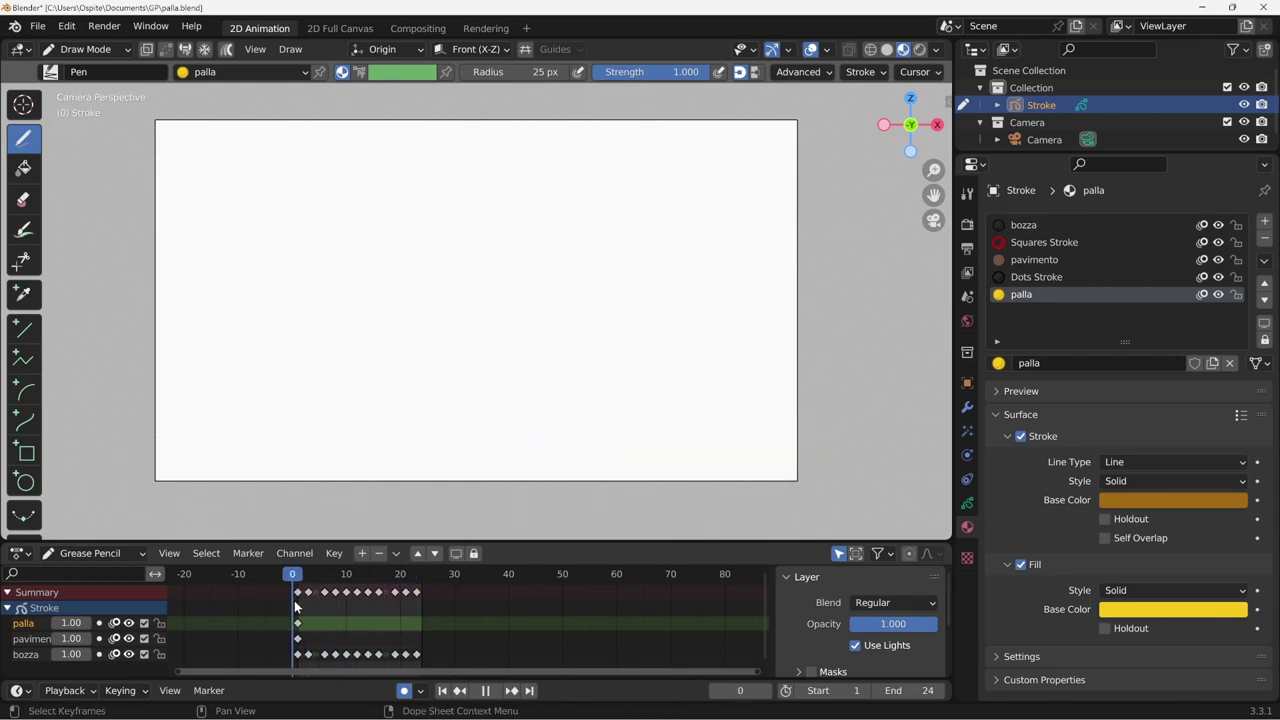
pyautogui.press('space')
pyautogui.press('Escape')
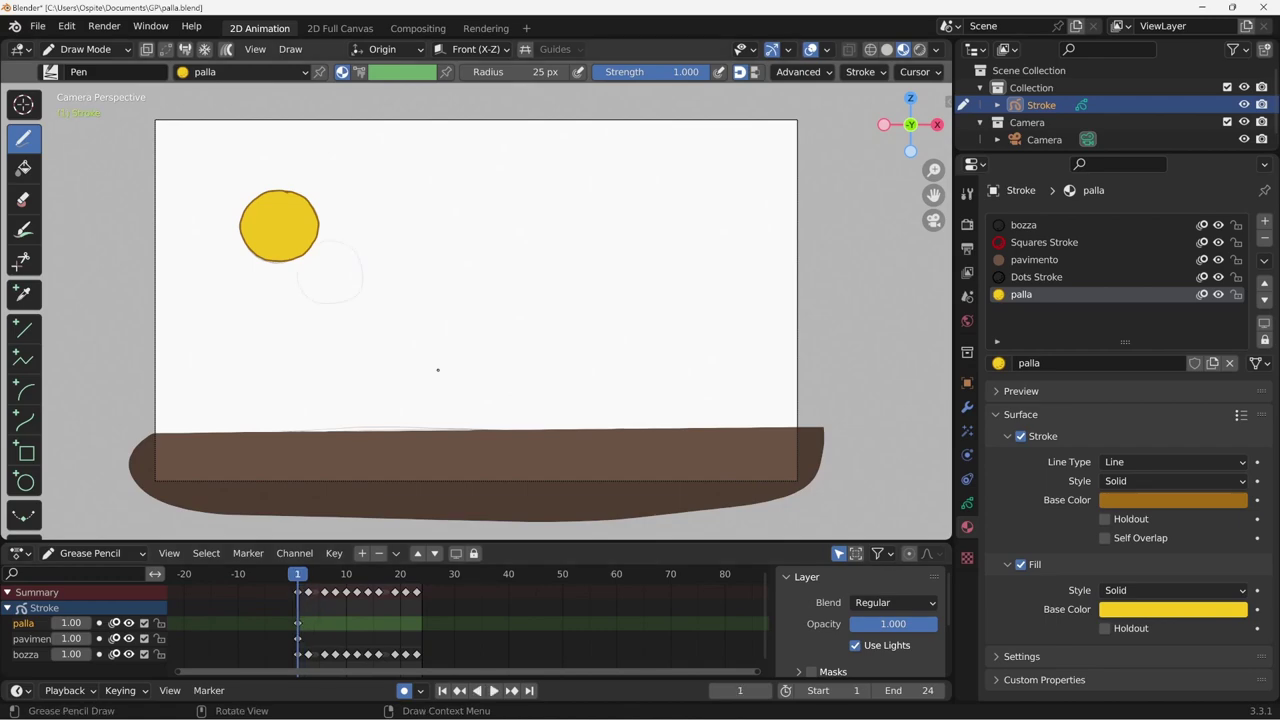
pyautogui.press('Down')
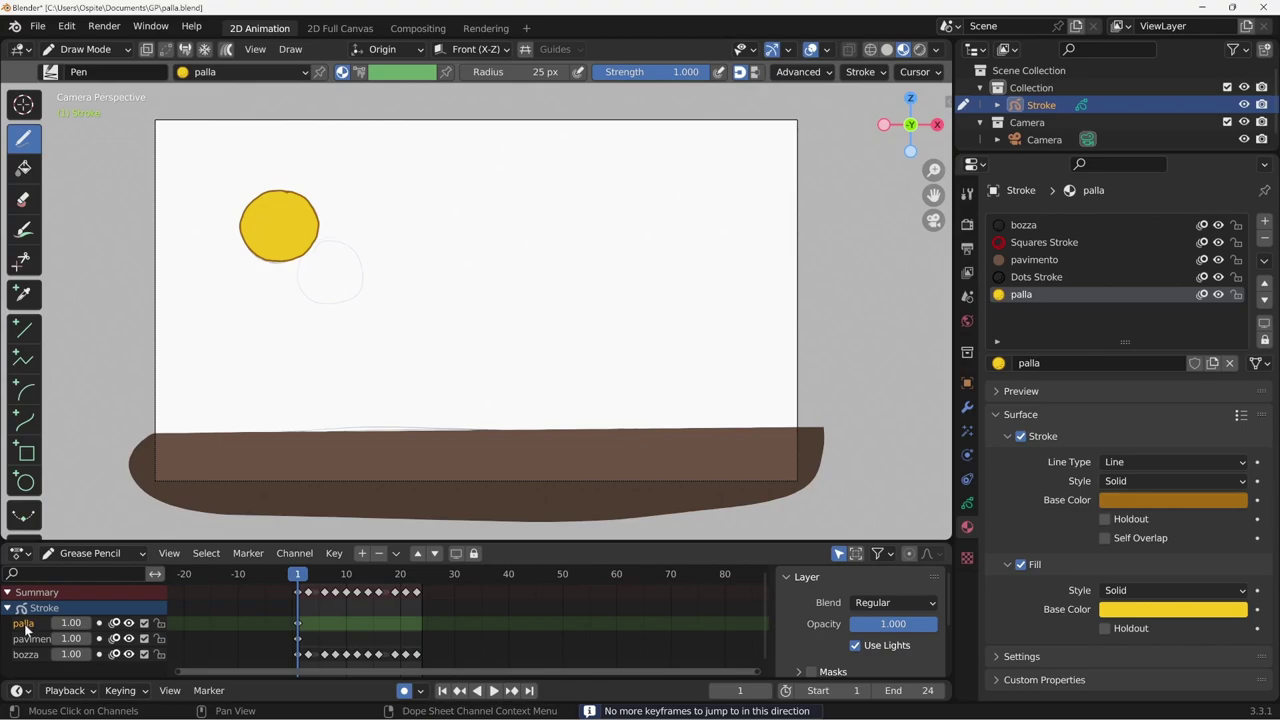
pyautogui.press('Up')
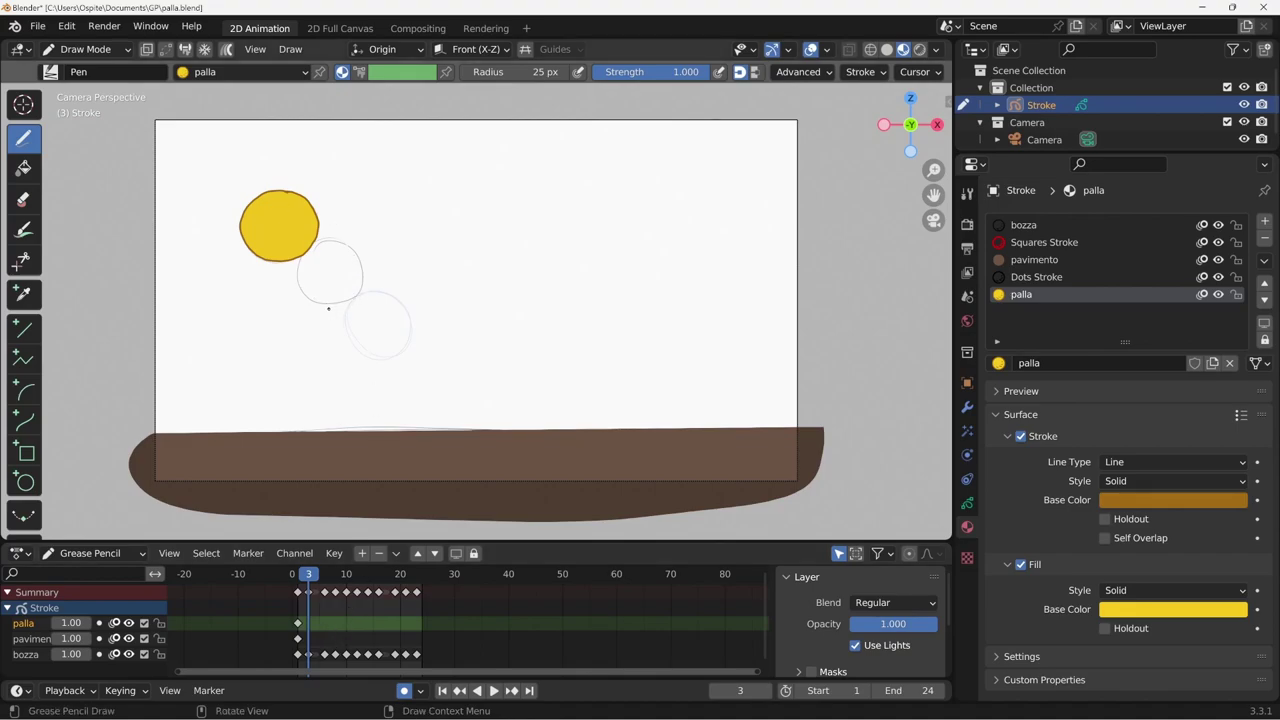
pyautogui.press('Tab')
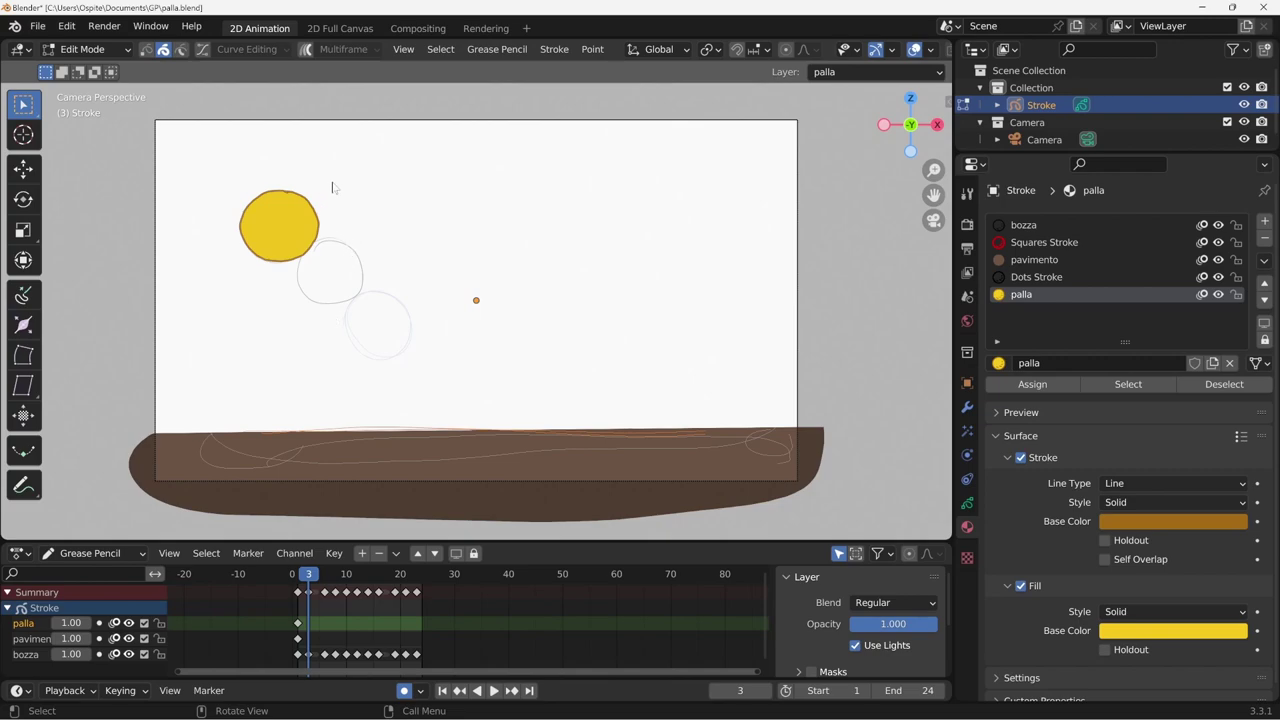
# Step: Lock the bozza sketch layer and reselect only the yellow ball strokes
pyautogui.moveTo(340, 170); pyautogui.dragTo(220, 290)
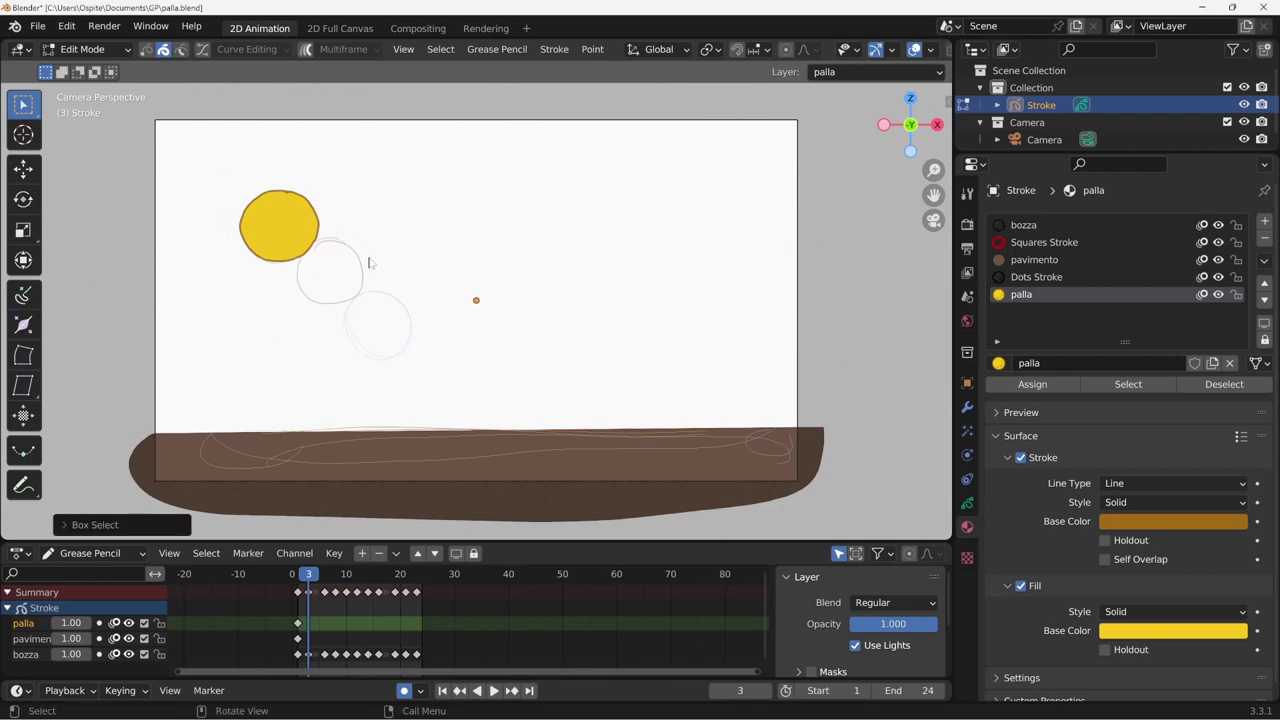
pyautogui.press('g')
pyautogui.press('Escape')
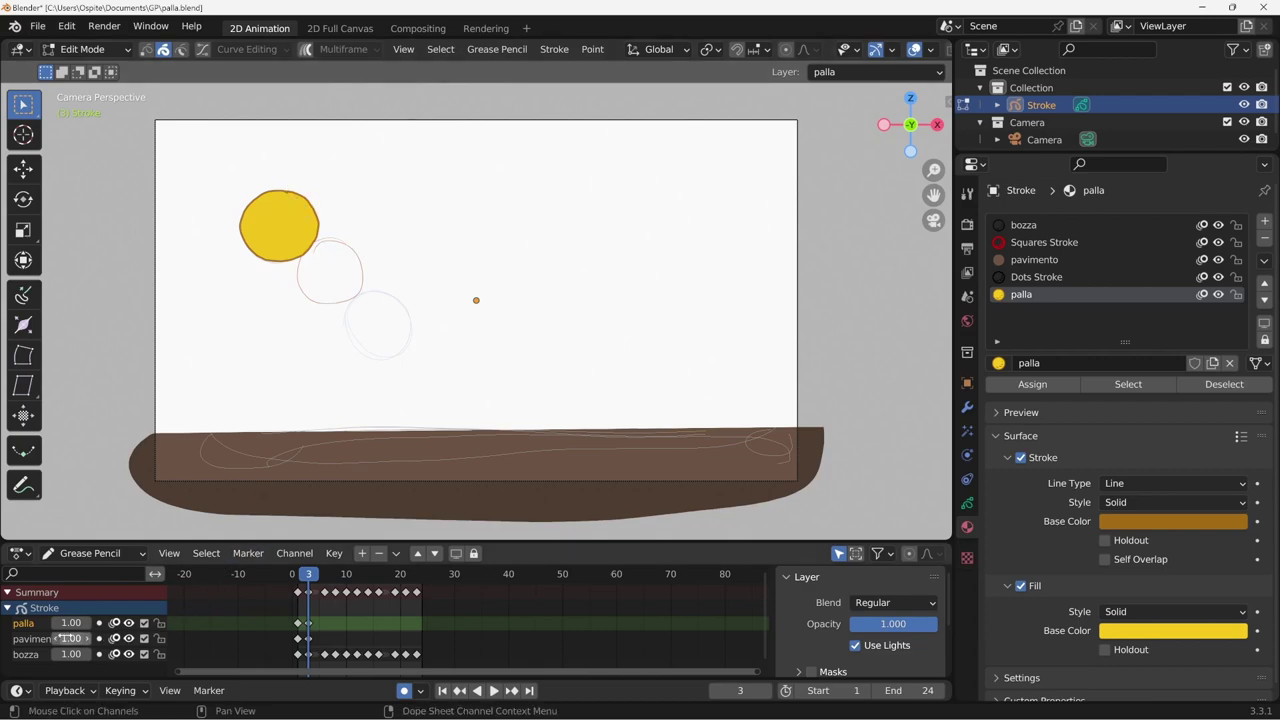
pyautogui.click(160, 655)
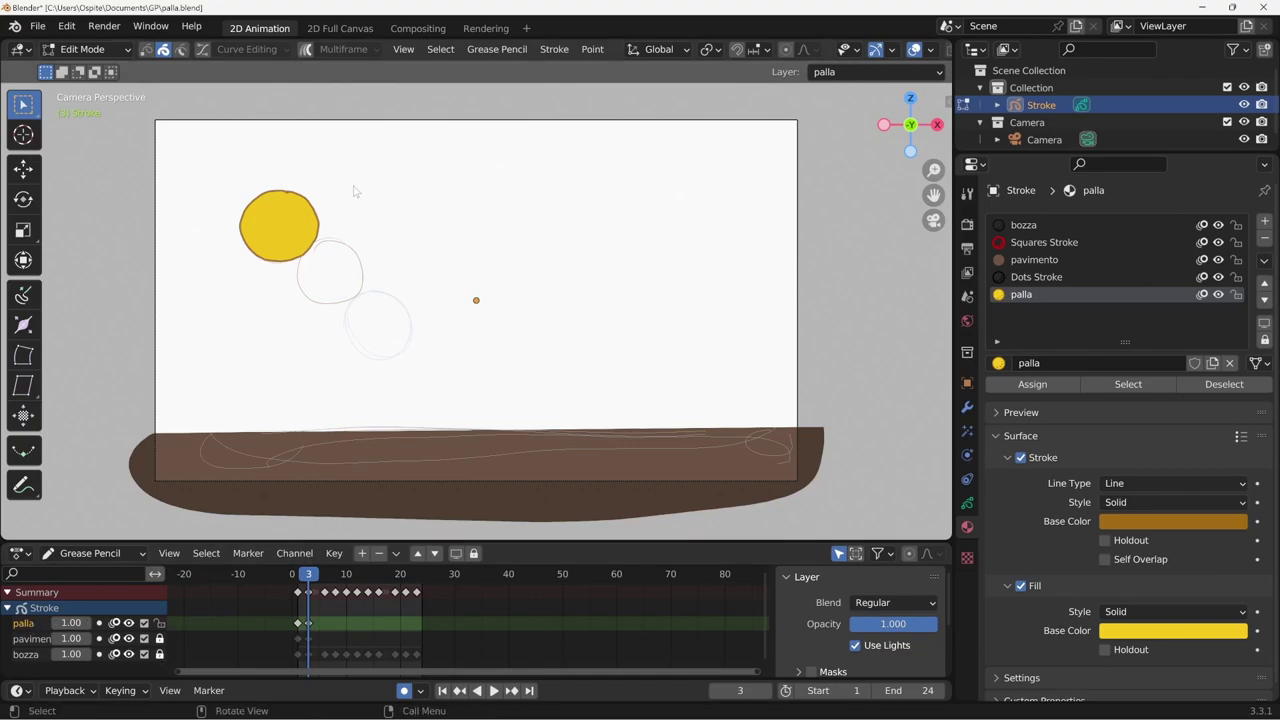
pyautogui.click(181, 49)
pyautogui.moveTo(305, 247); pyautogui.dragTo(322, 278)
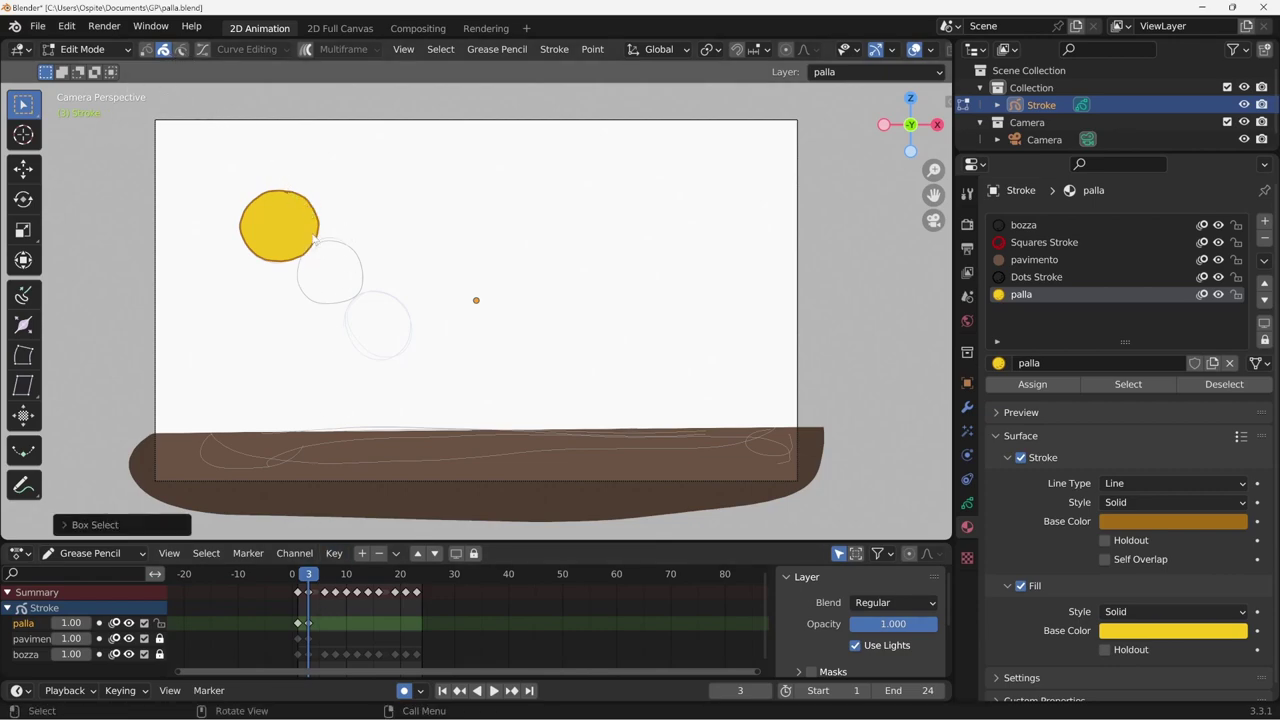
# Step: Move the ball down-right onto the floor across frames 3, 6, 8, 10 and 12
pyautogui.press('g')
pyautogui.click(400, 301)
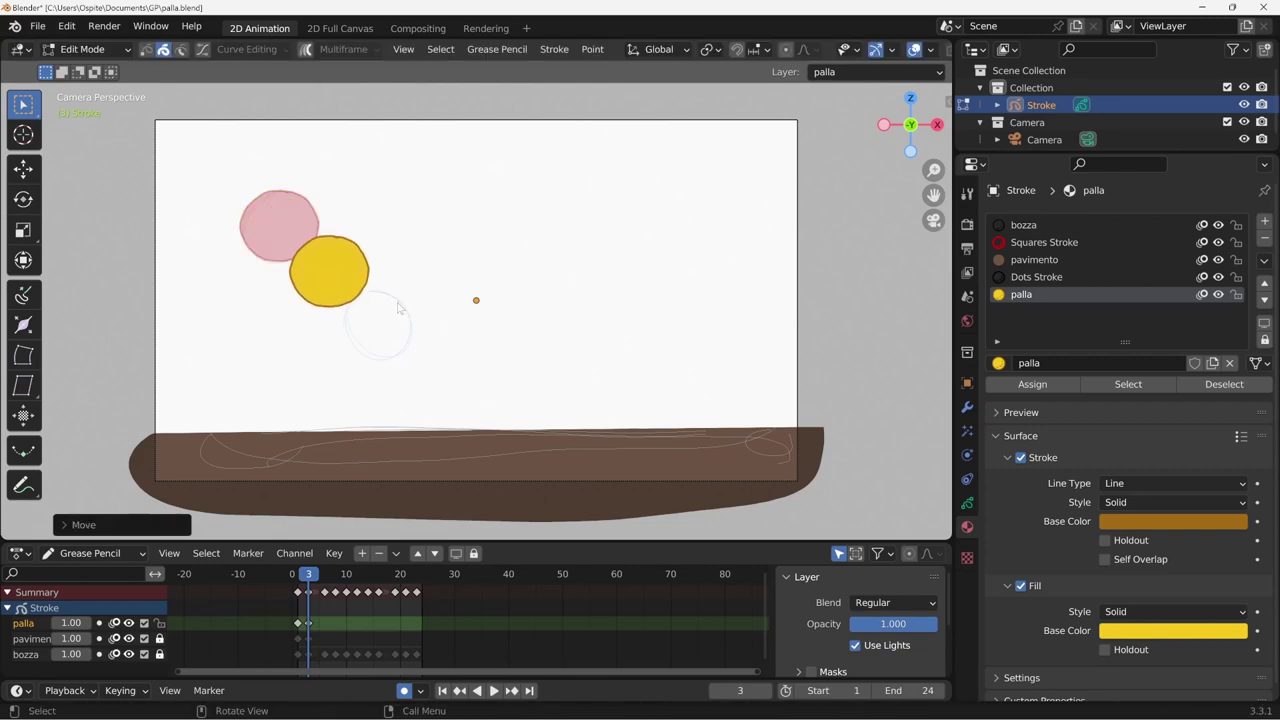
pyautogui.press('Right')
pyautogui.press('Right')
pyautogui.press('Right')
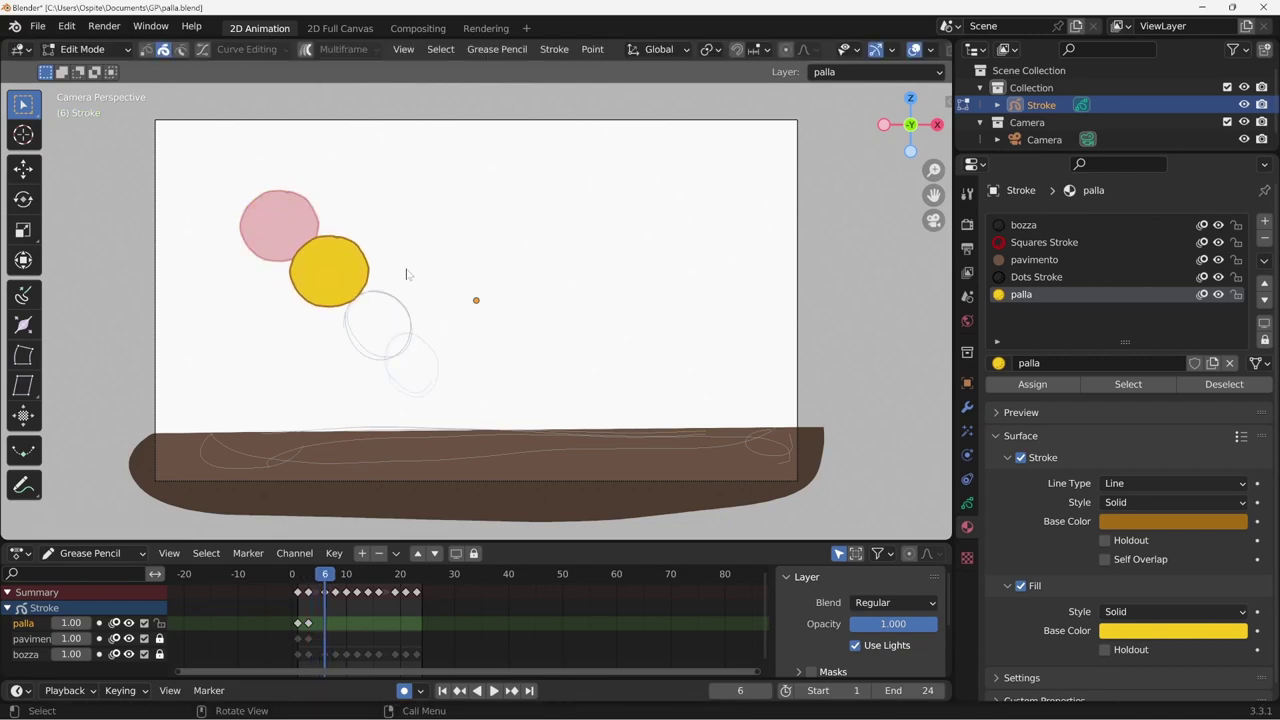
pyautogui.press('g')
pyautogui.click(457, 334)
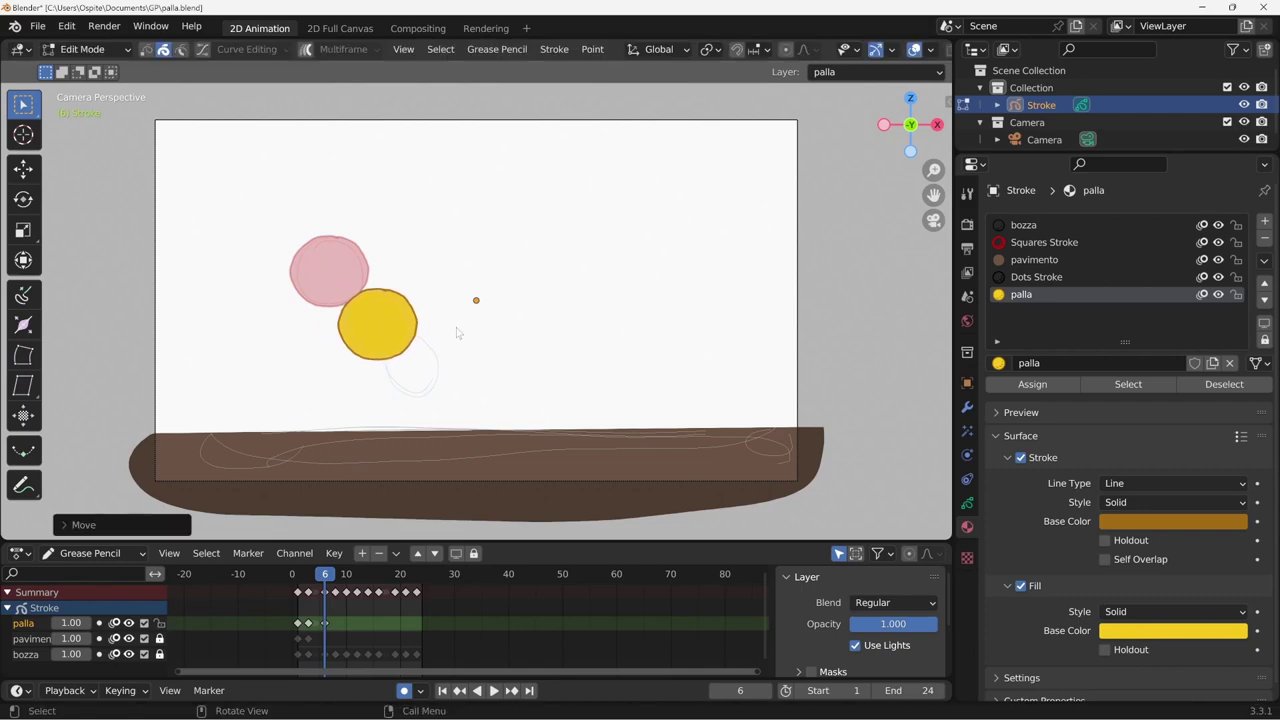
pyautogui.press('Right')
pyautogui.press('Right')
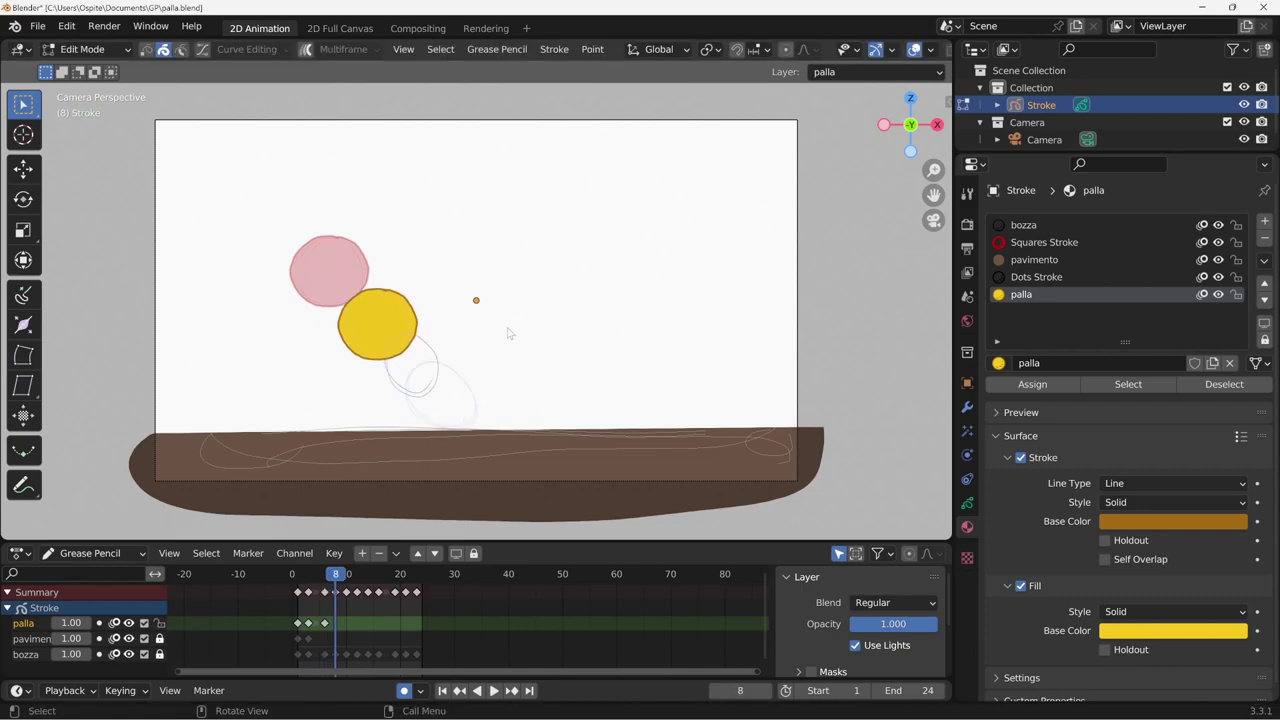
pyautogui.press('g')
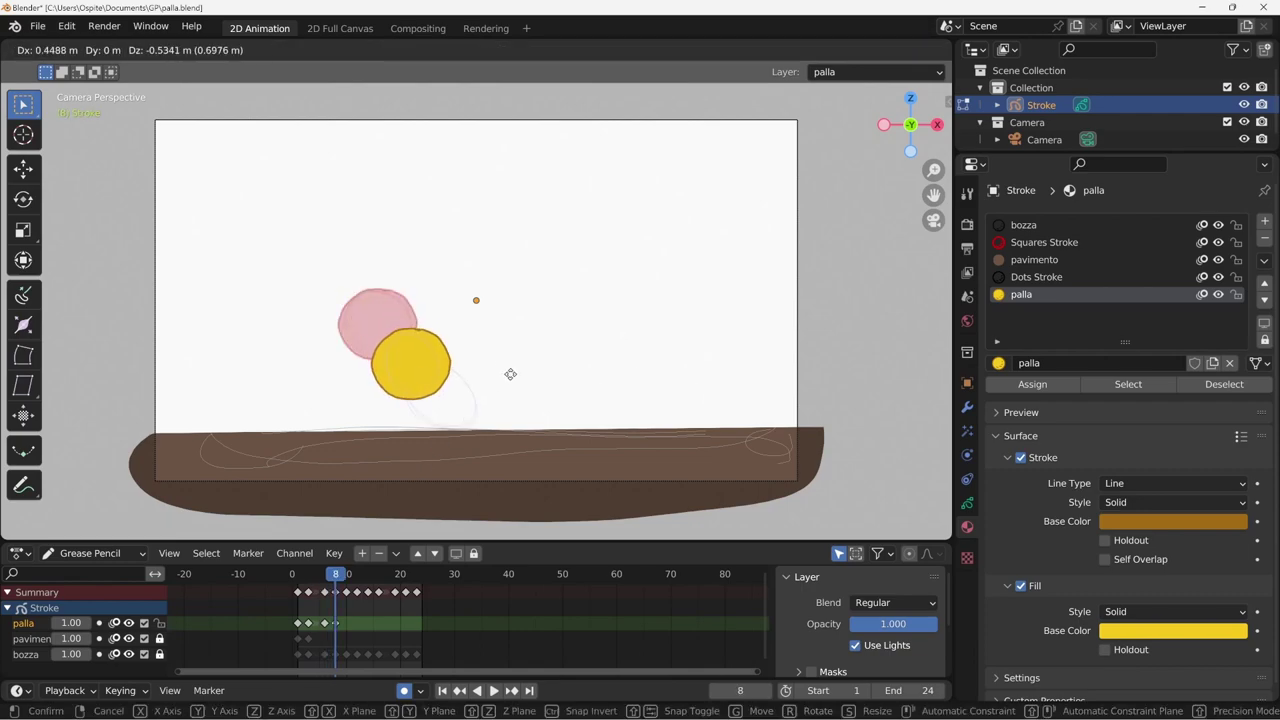
pyautogui.click(512, 380)
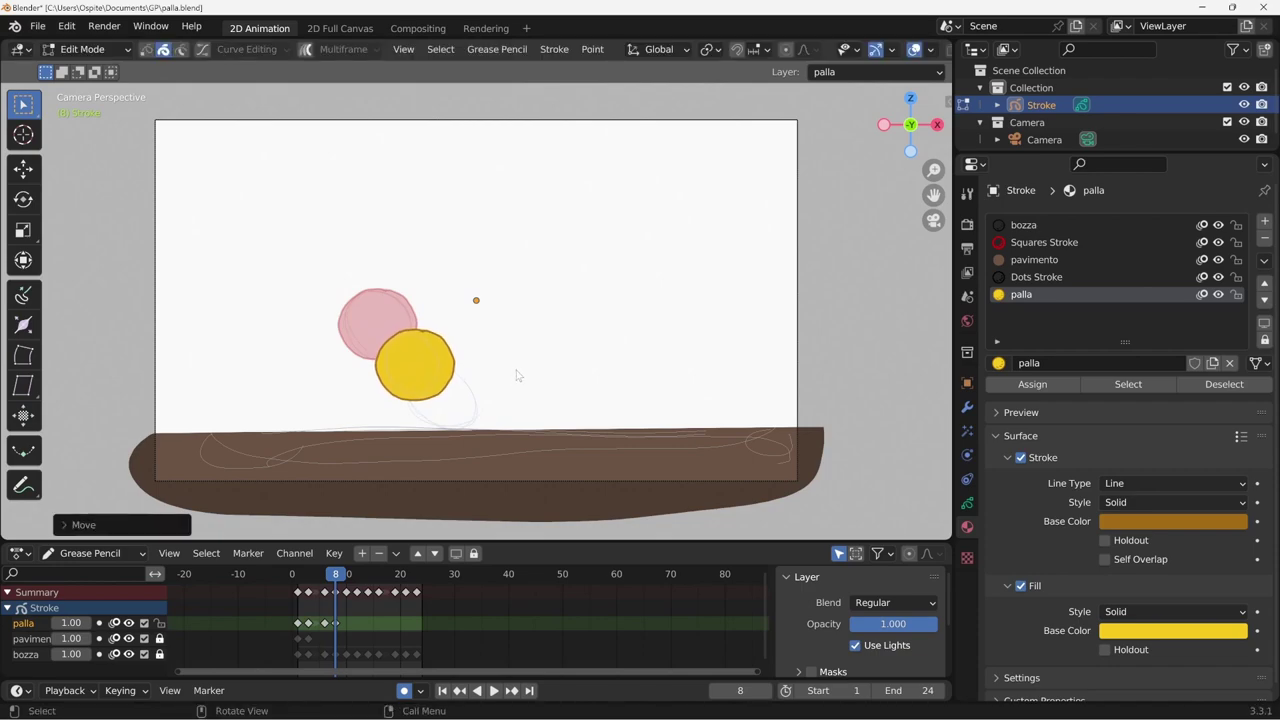
pyautogui.press('Right')
pyautogui.press('Right')
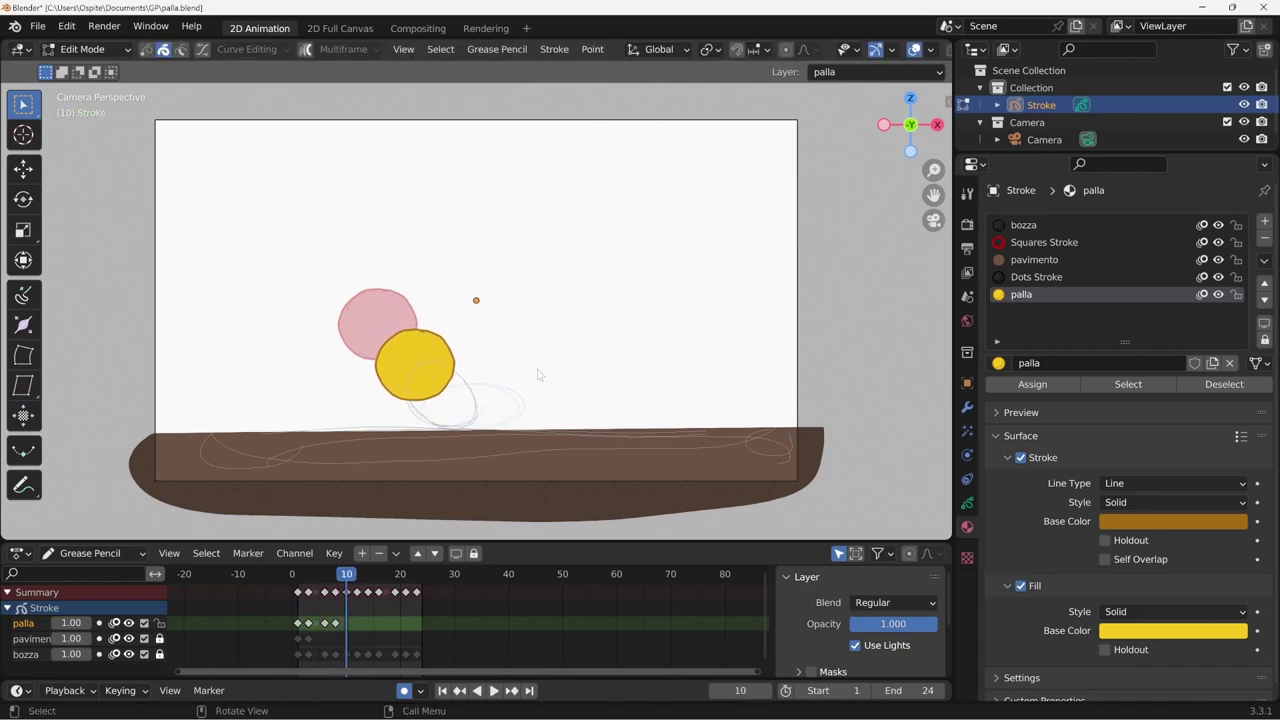
pyautogui.press('g')
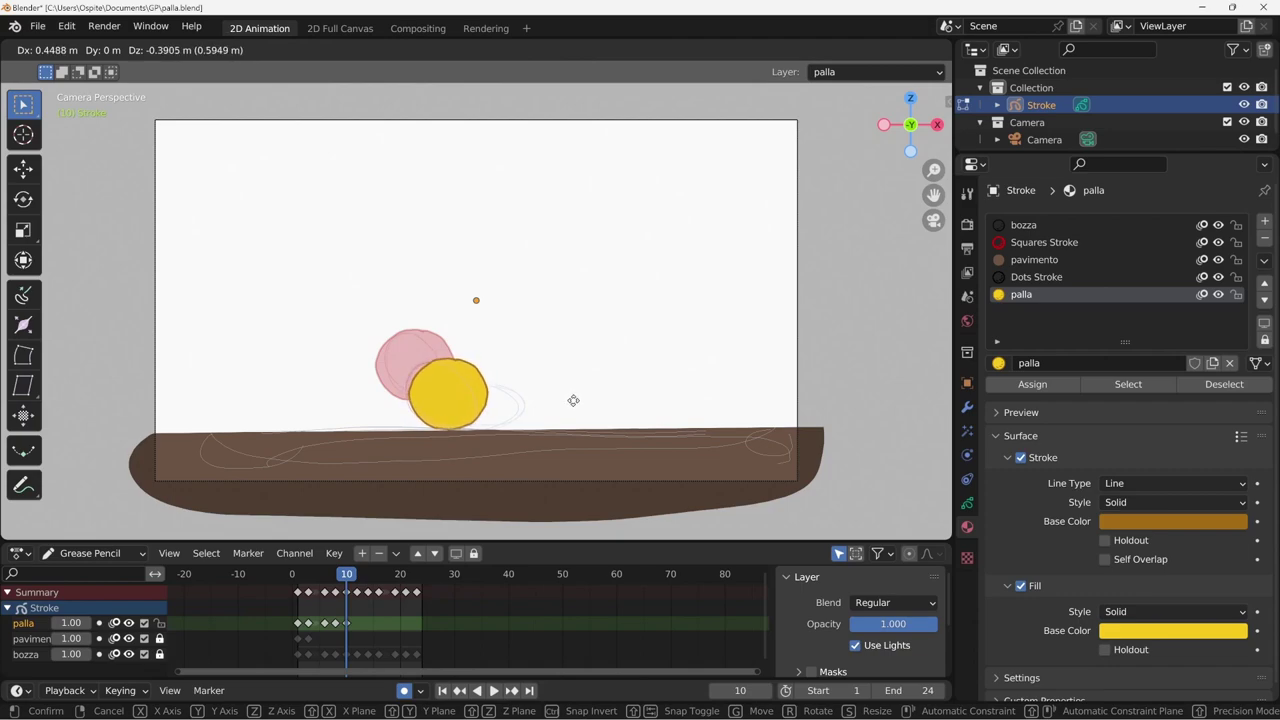
pyautogui.click(573, 400)
pyautogui.press('Right')
pyautogui.press('Right')
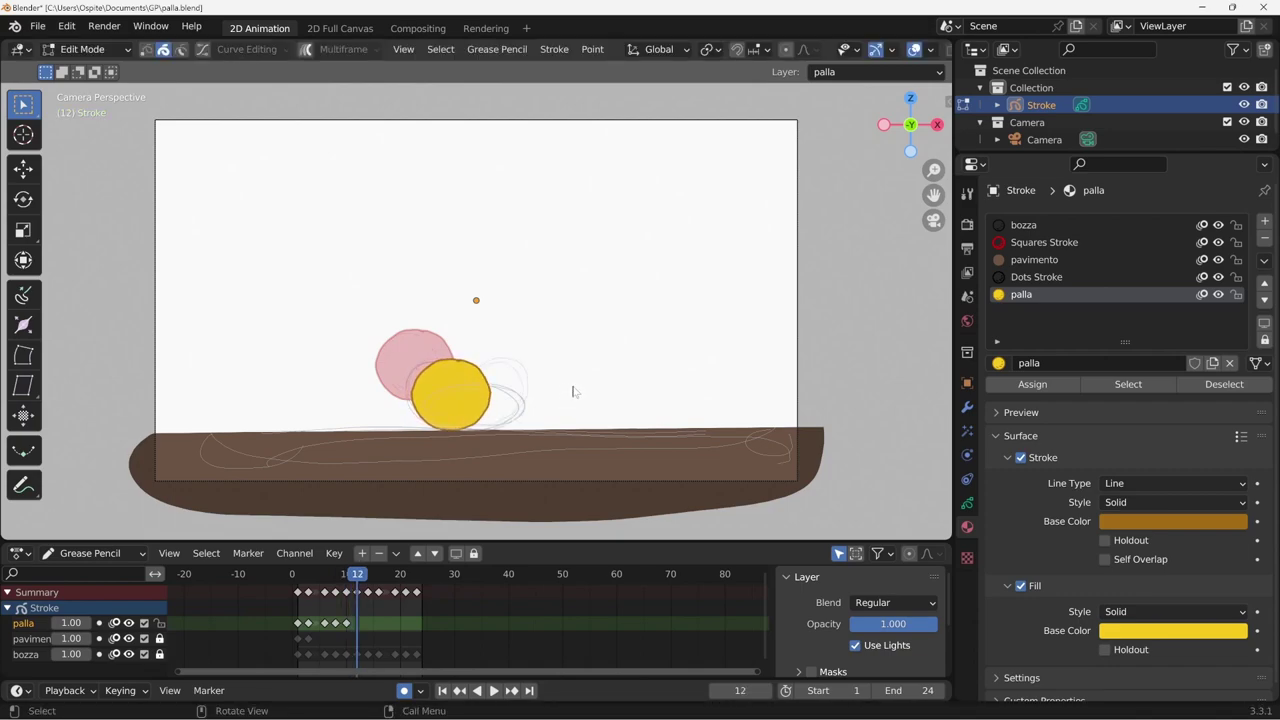
pyautogui.press('g')
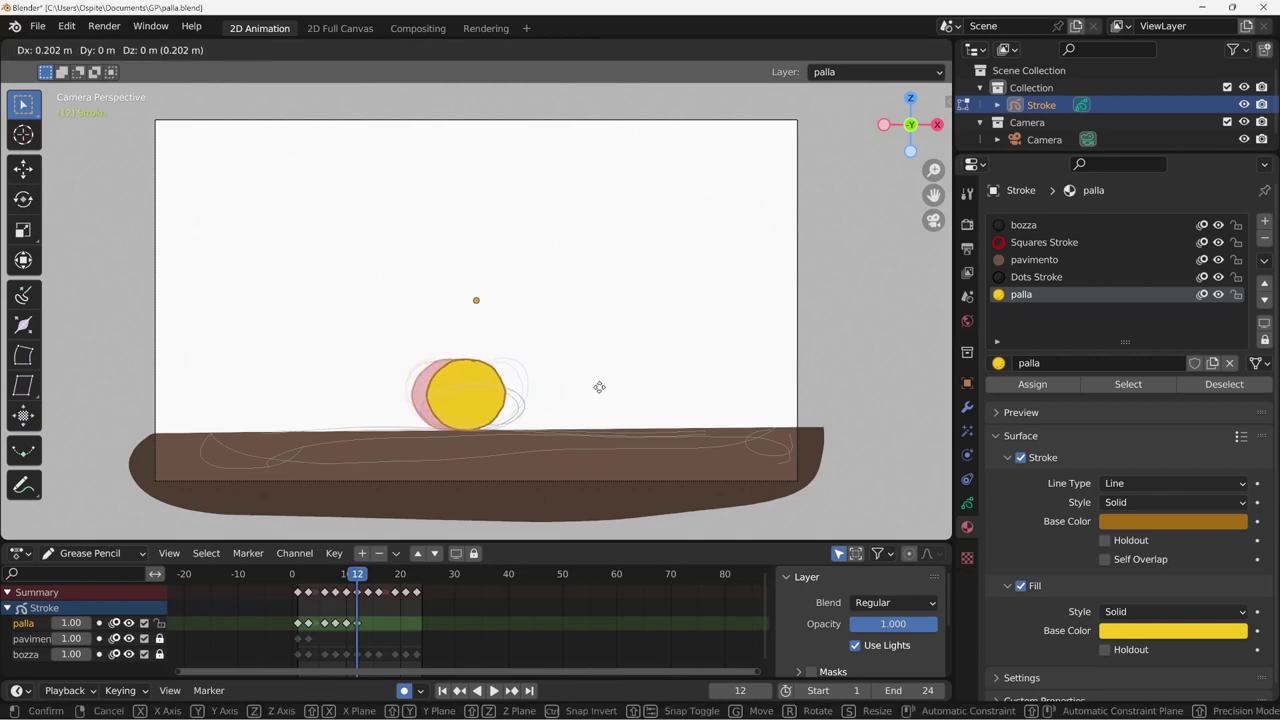
pyautogui.click(596, 393)
# Step: Raise the ball up-right along the arc at frames 14, 16, 19, 21 and 23, then play it back
pyautogui.press('Right')
pyautogui.press('Right')
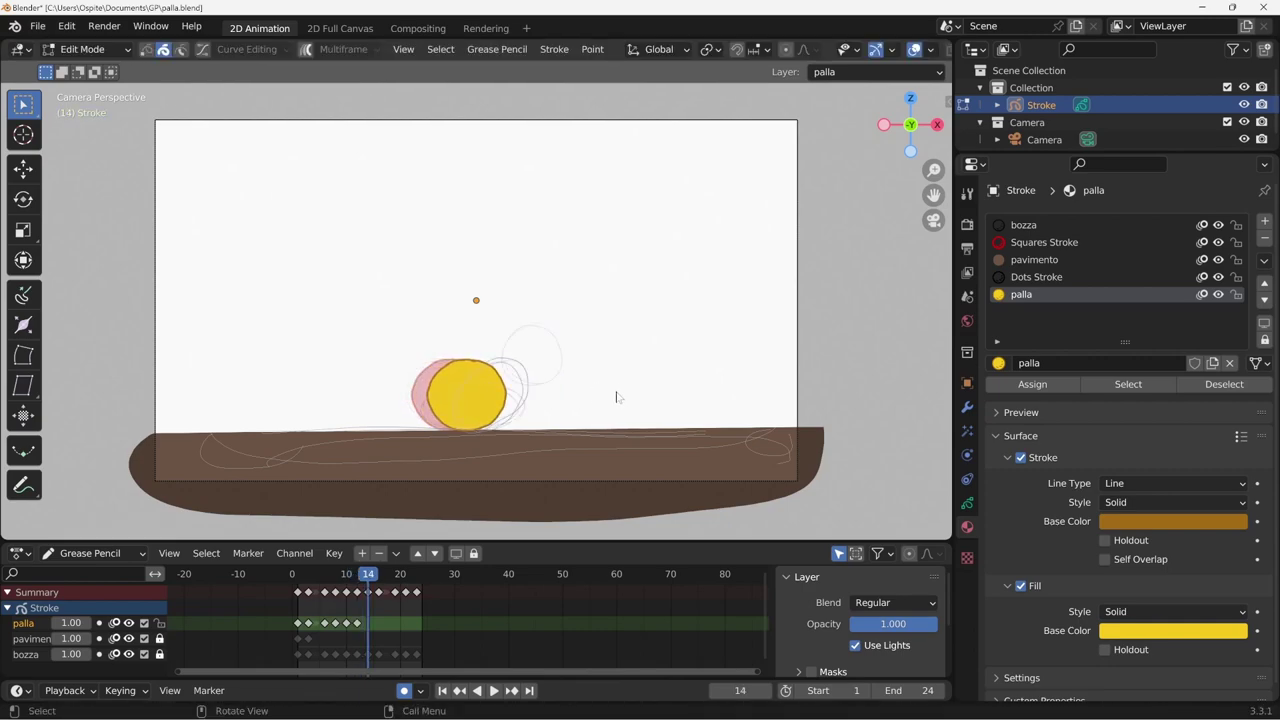
pyautogui.press('g')
pyautogui.click(632, 397)
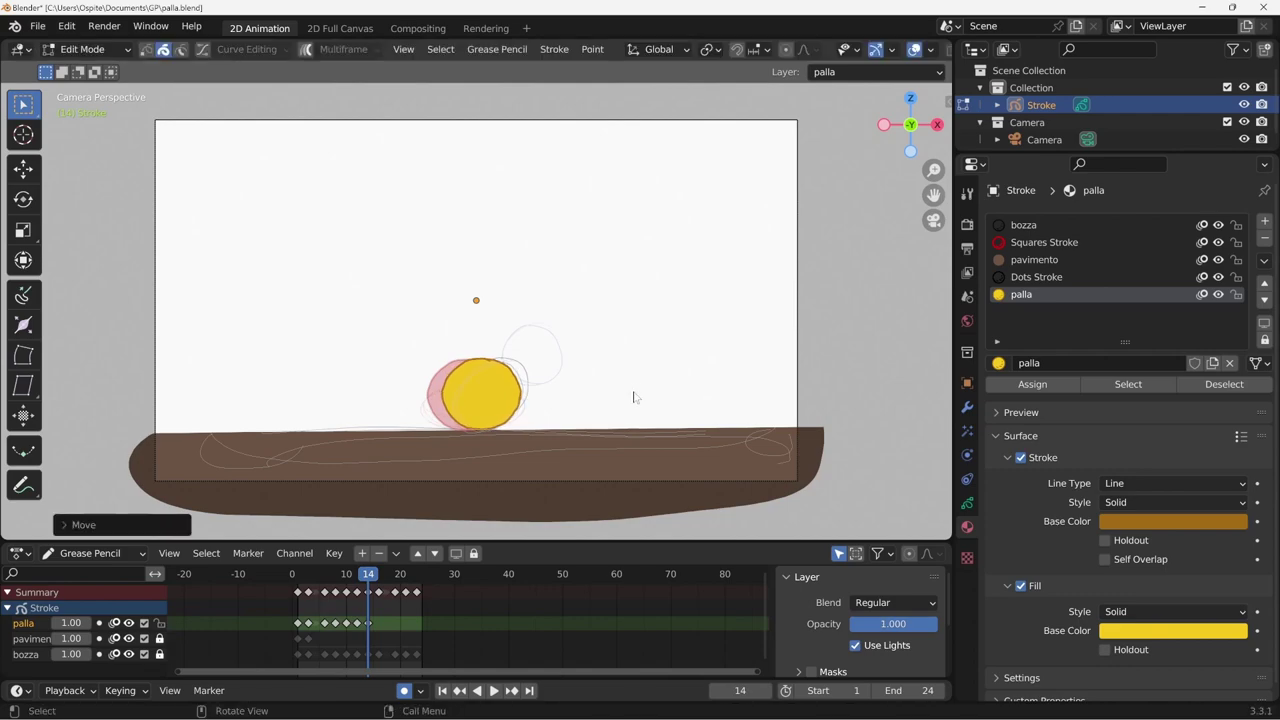
pyautogui.press('Right')
pyautogui.press('Right')
pyautogui.press('g')
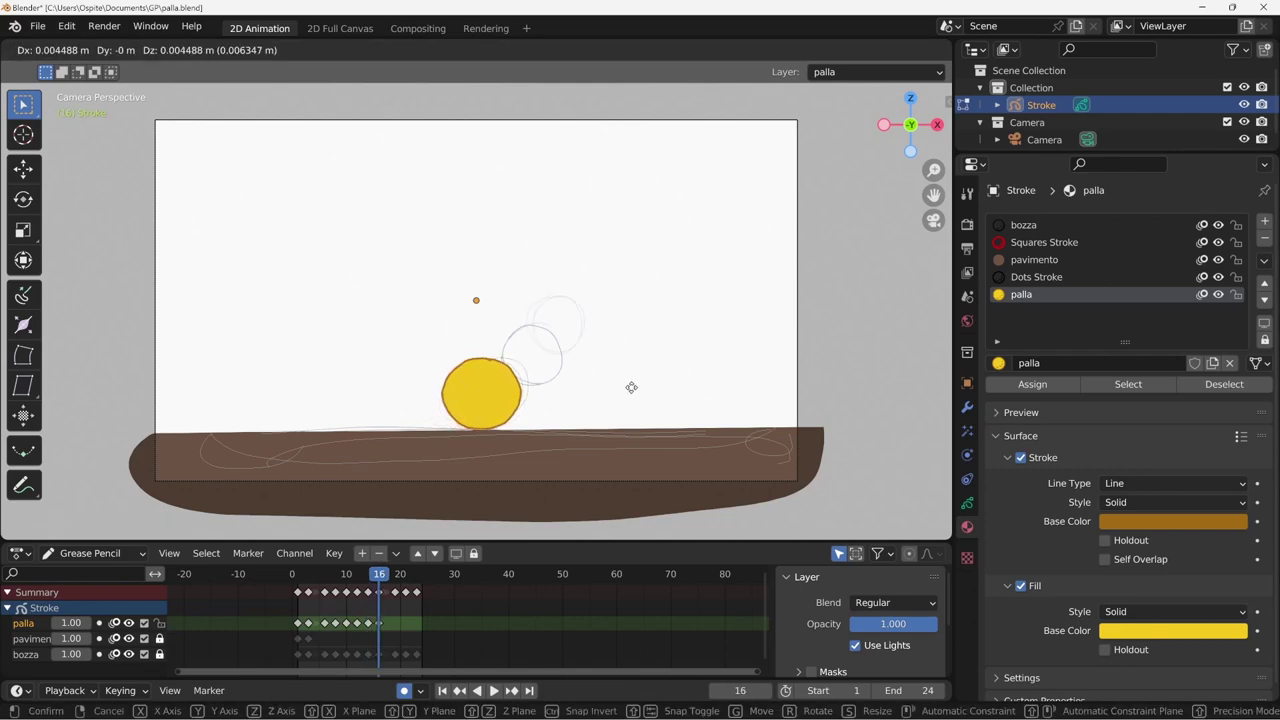
pyautogui.click(664, 364)
pyautogui.press('Right')
pyautogui.press('Right')
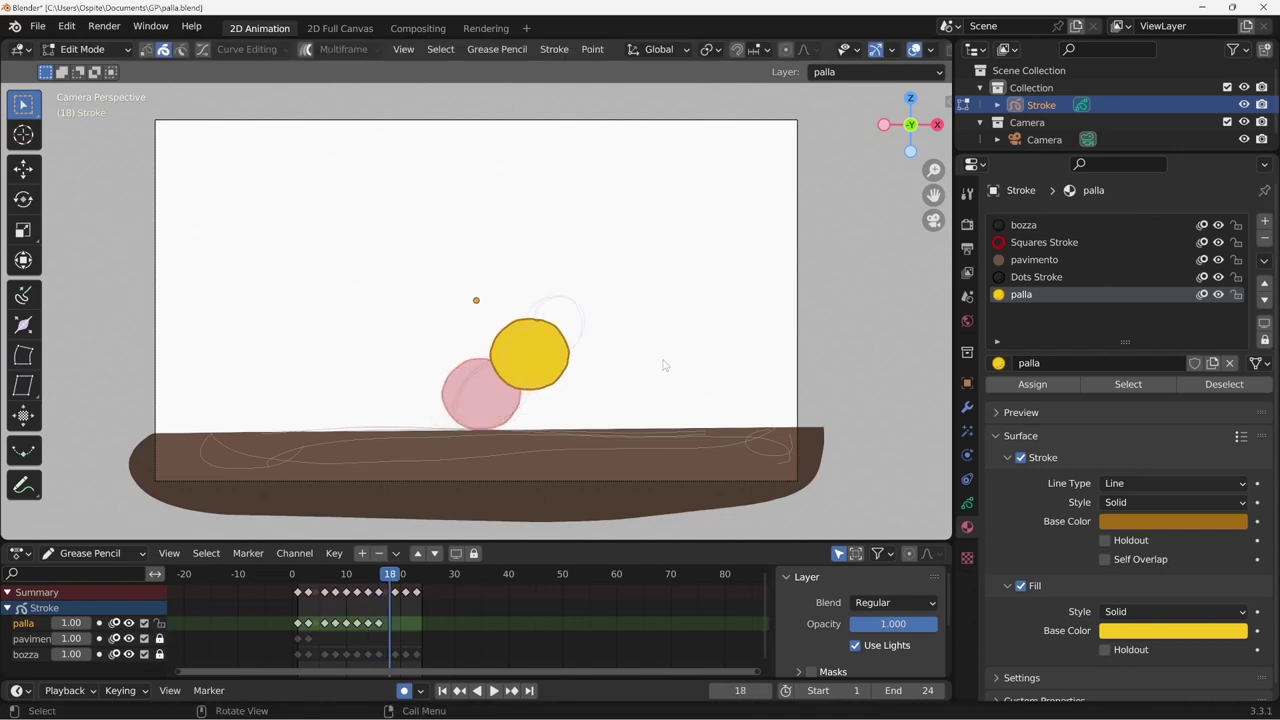
pyautogui.press('Right')
pyautogui.press('g')
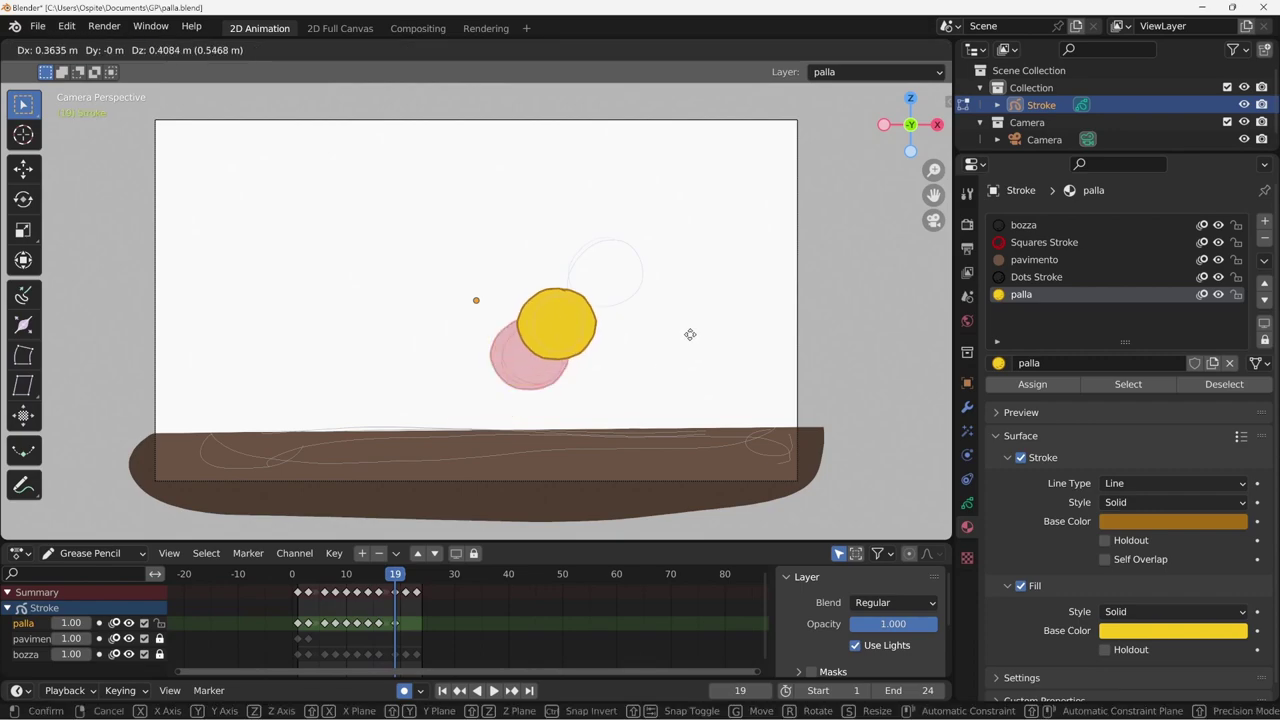
pyautogui.click(688, 342)
pyautogui.press('Right')
pyautogui.press('Right')
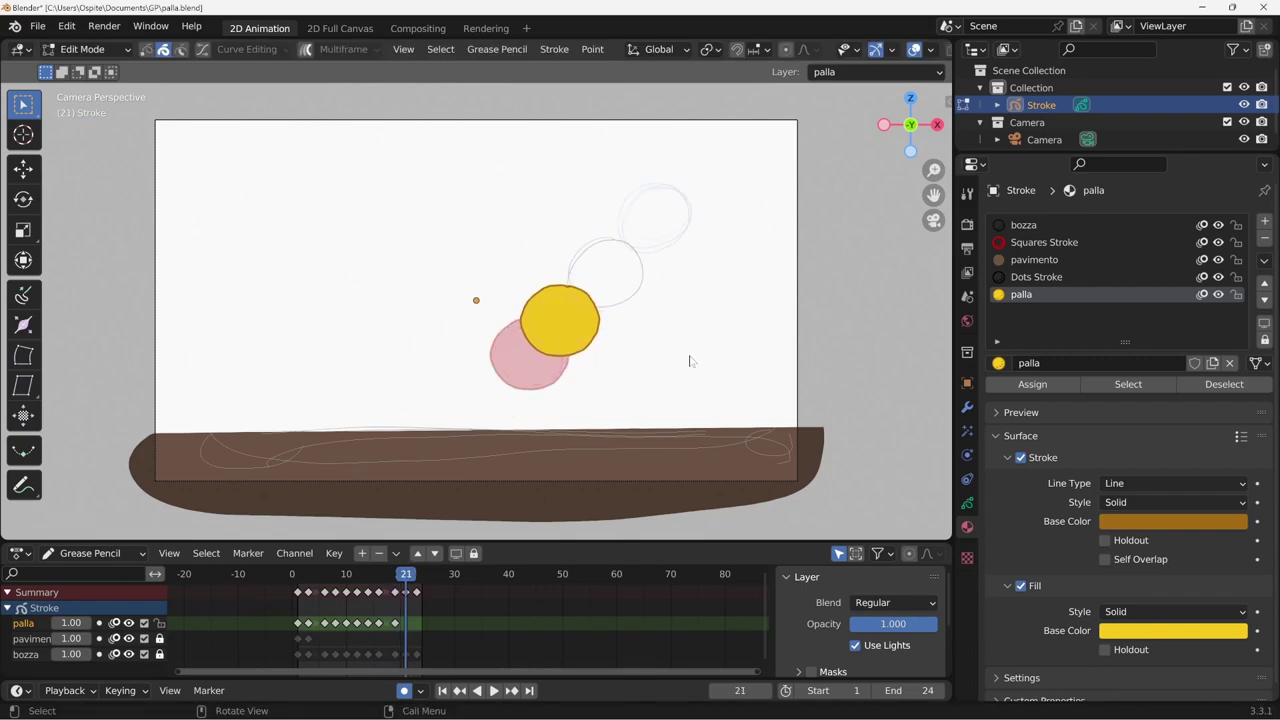
pyautogui.press('g')
pyautogui.click(737, 304)
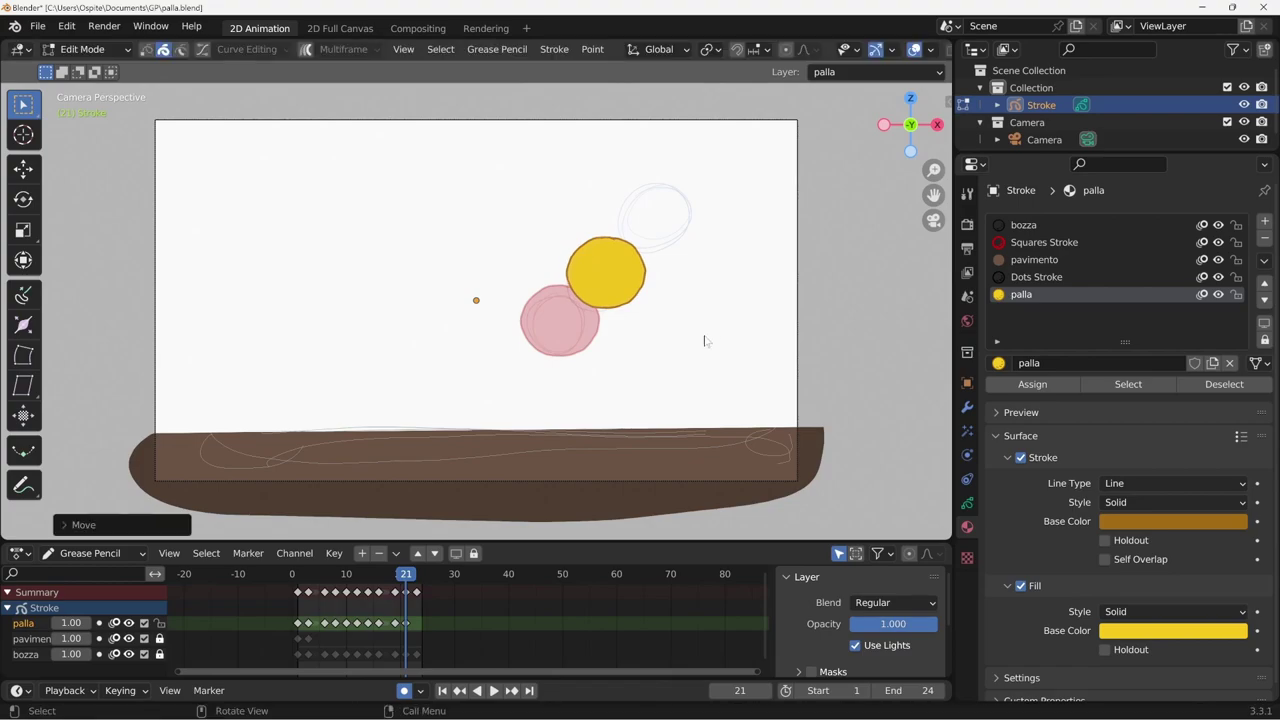
pyautogui.press('Right')
pyautogui.press('Right')
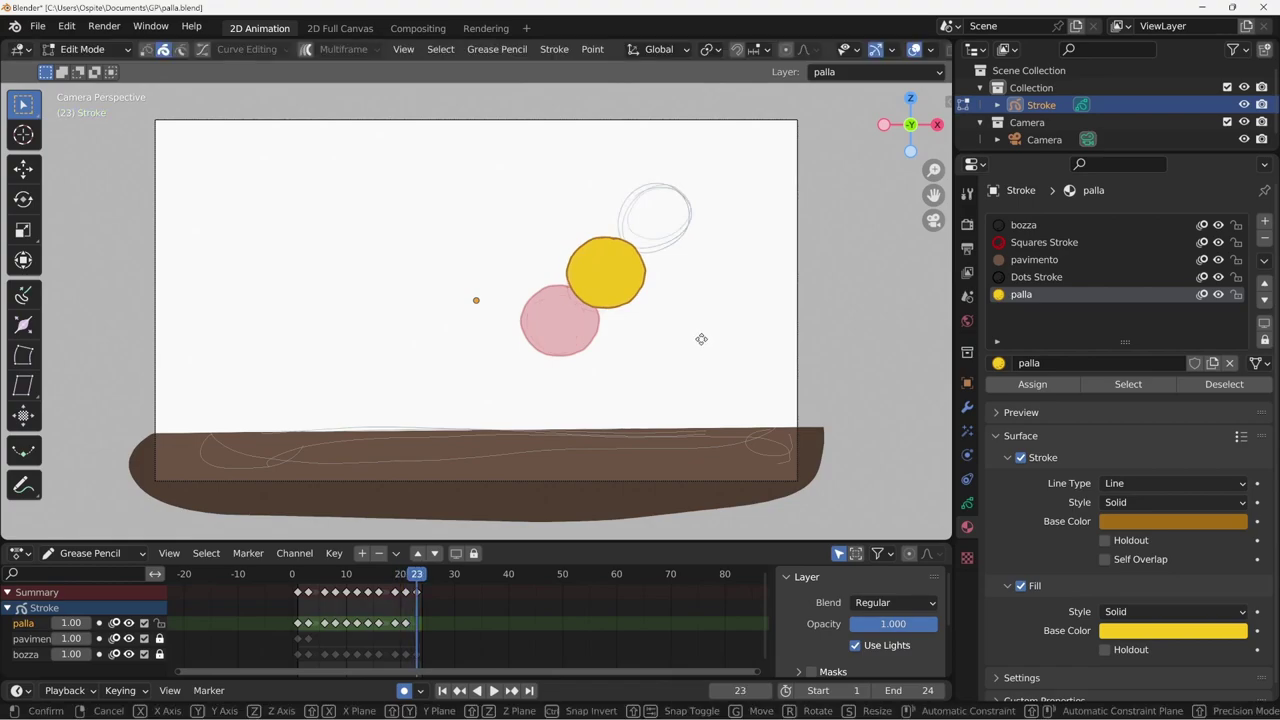
pyautogui.press('g')
pyautogui.click(742, 300)
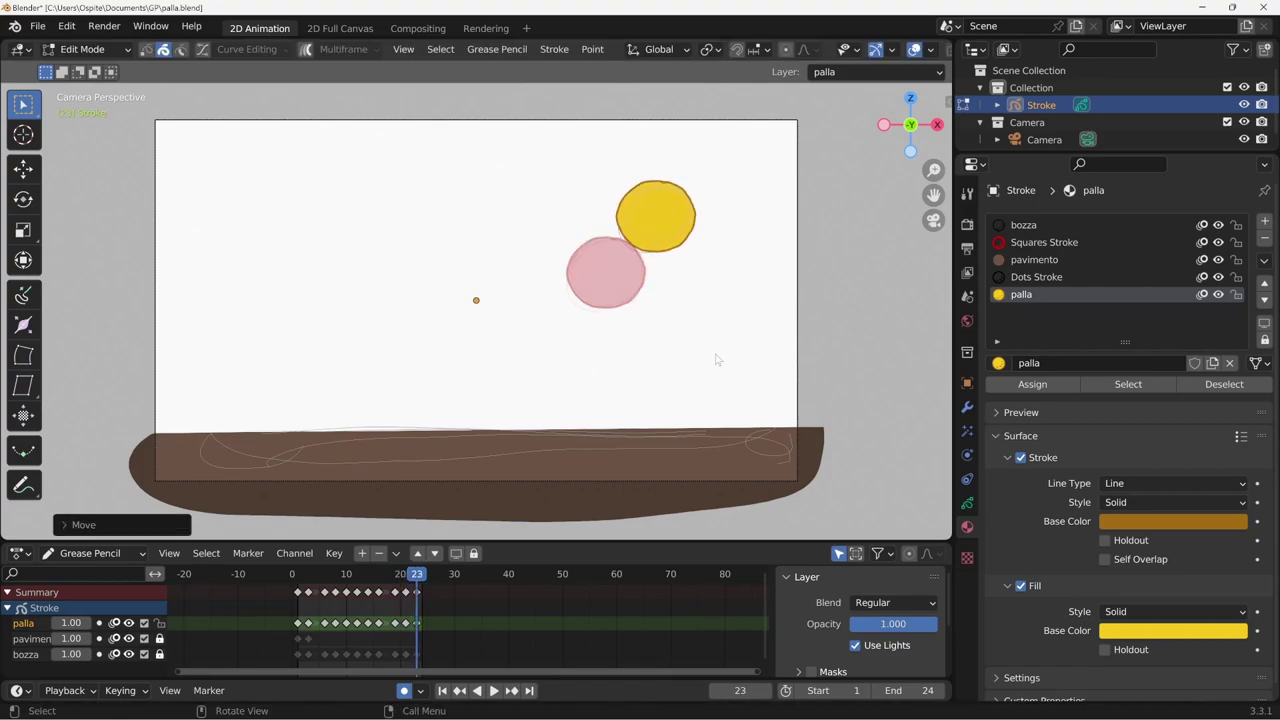
pyautogui.press('space')
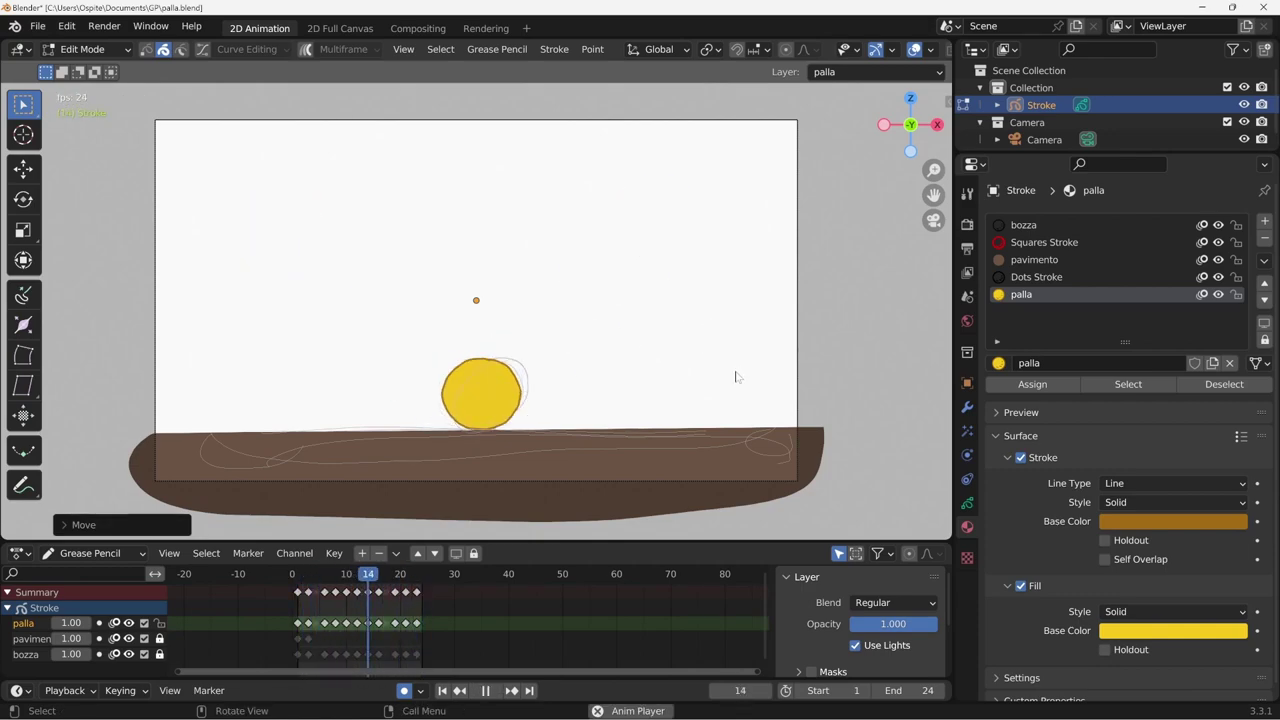
pyautogui.press('space')
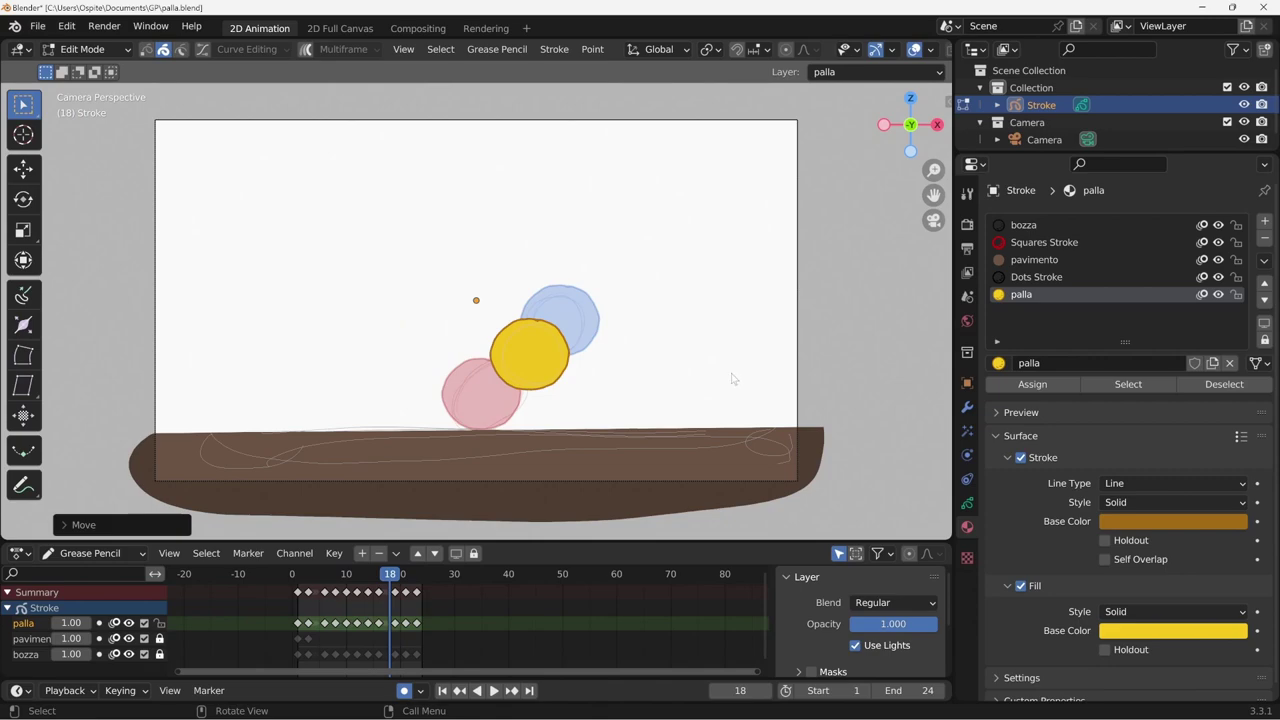
pyautogui.click(128, 656)
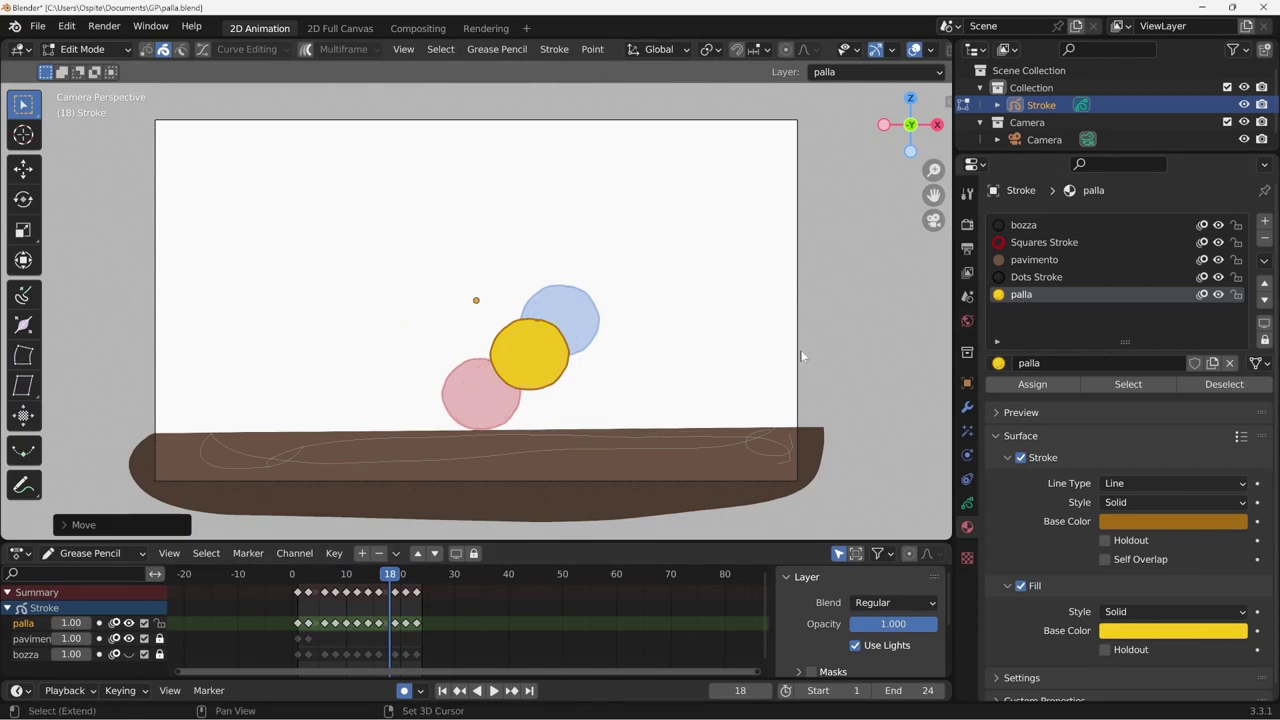
pyautogui.press('space')
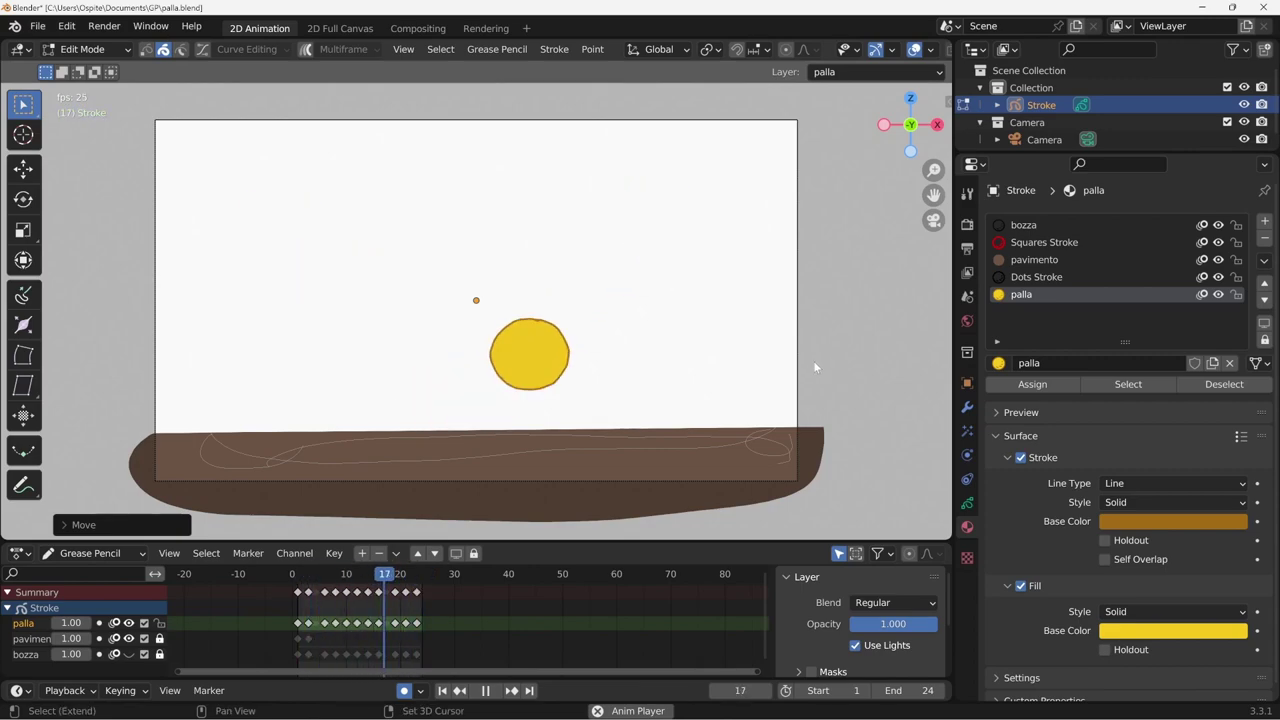
pyautogui.press('space')
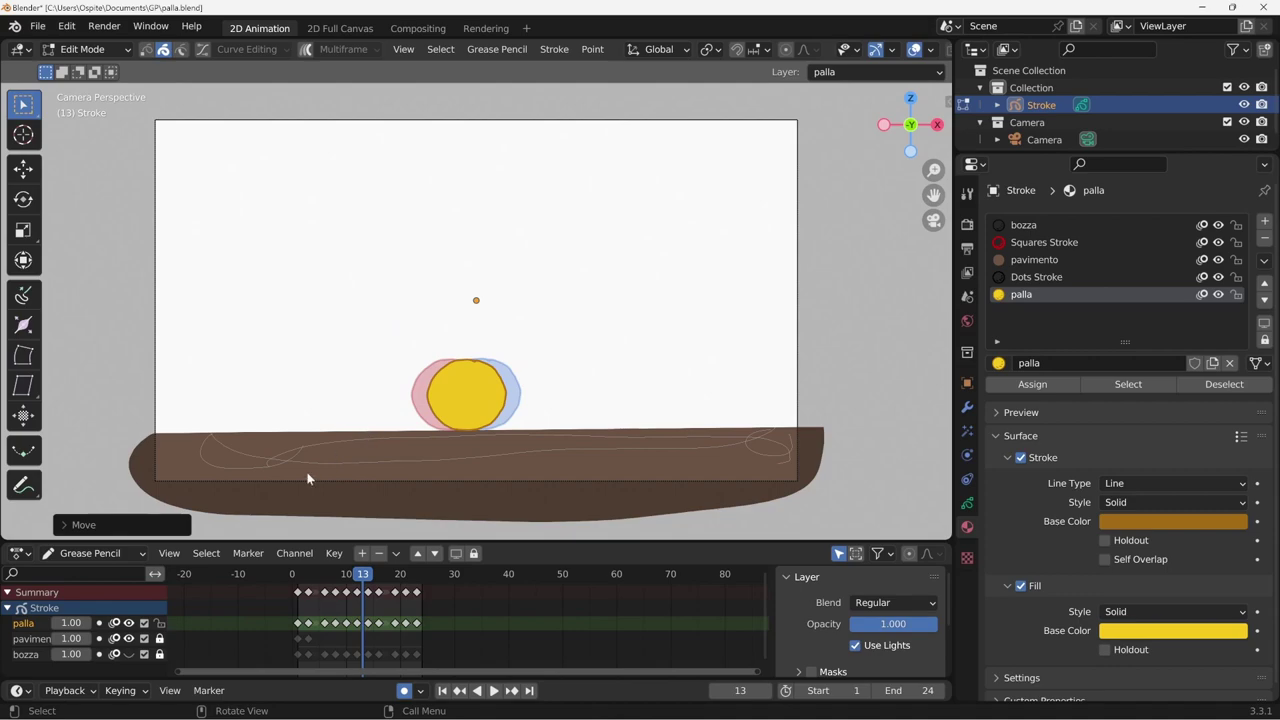
pyautogui.click(128, 654)
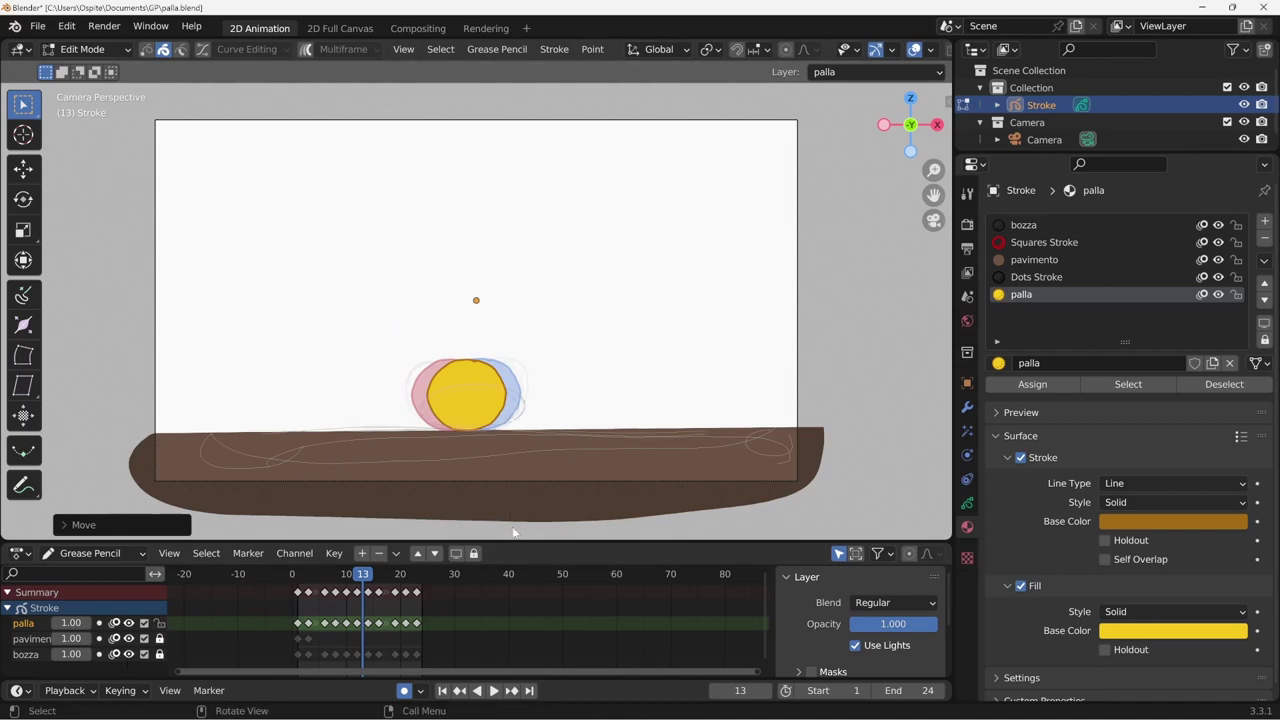
pyautogui.press('Left')
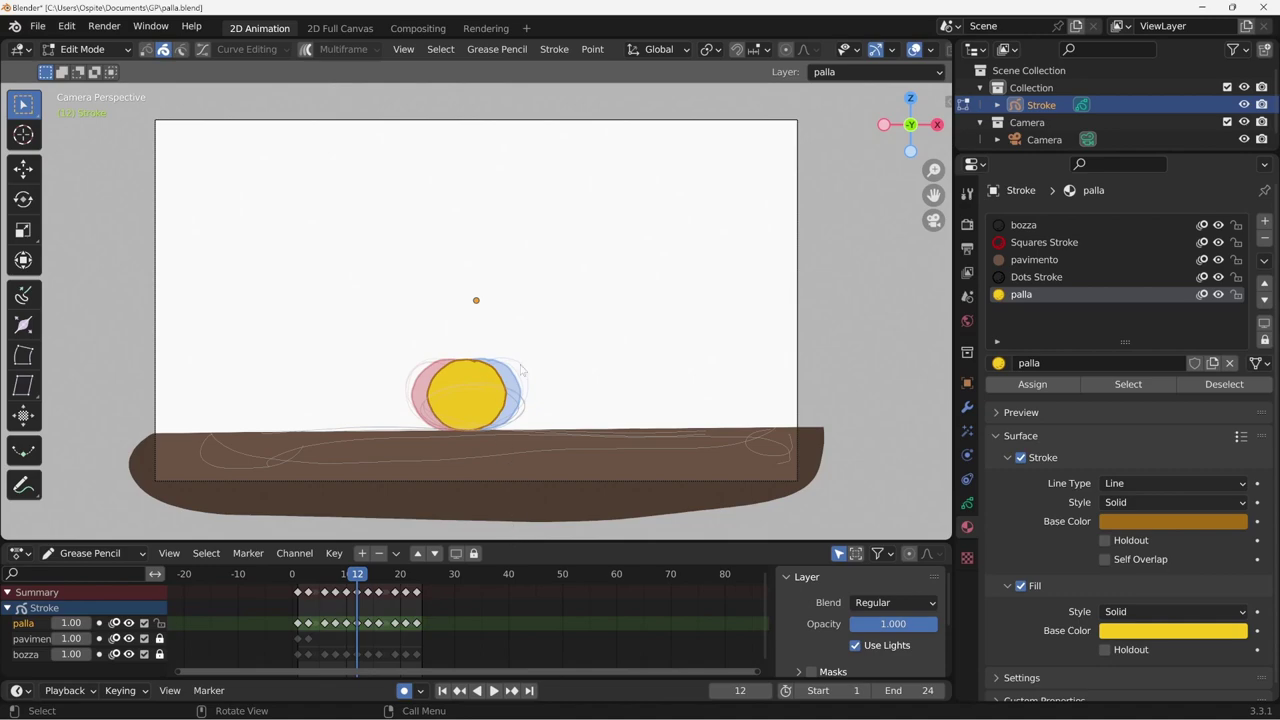
# Step: At frame 12, flatten the ball vertically, widen it, and set it down on the floor
pyautogui.press('s')
pyautogui.press('y')
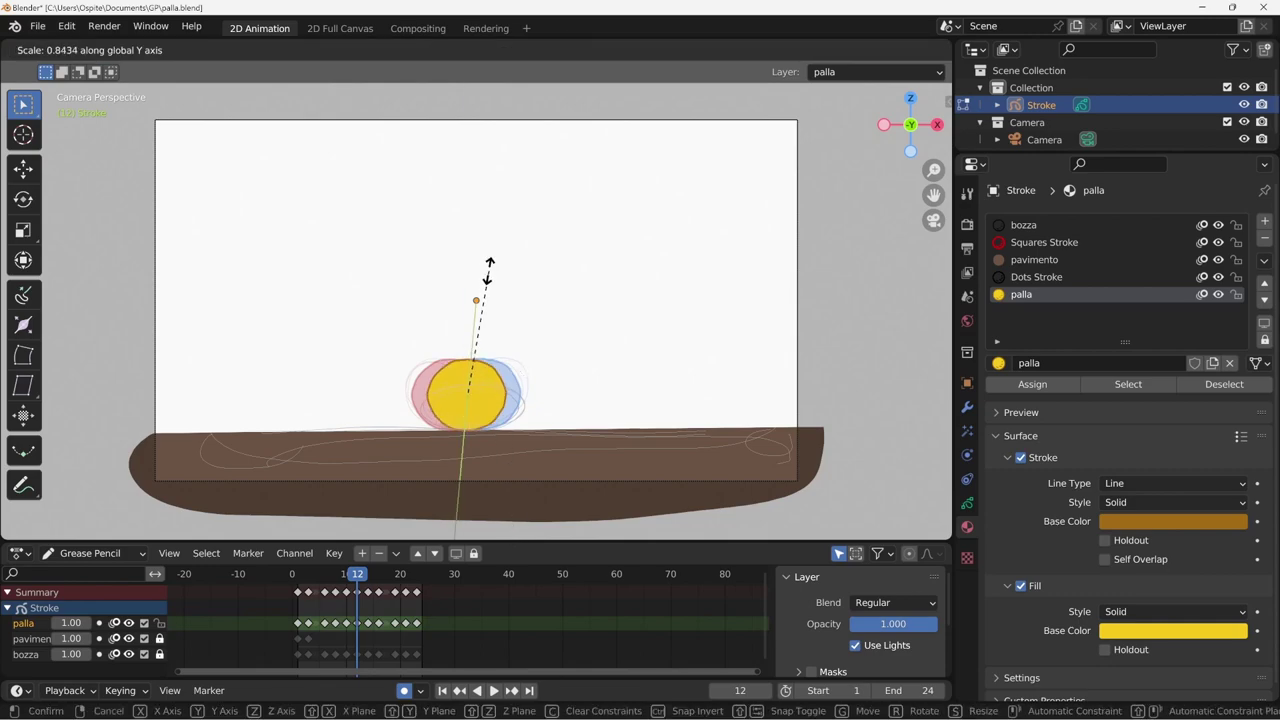
pyautogui.press('z')
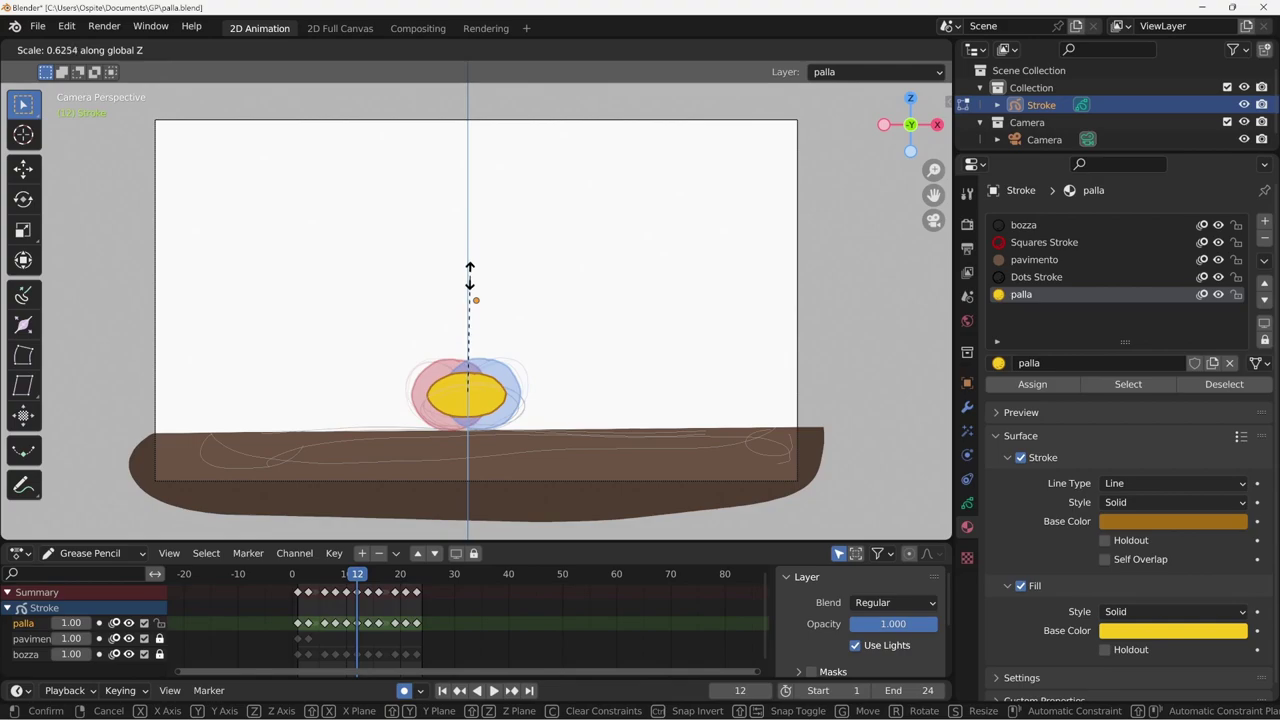
pyautogui.click(472, 280)
pyautogui.press('s')
pyautogui.press('x')
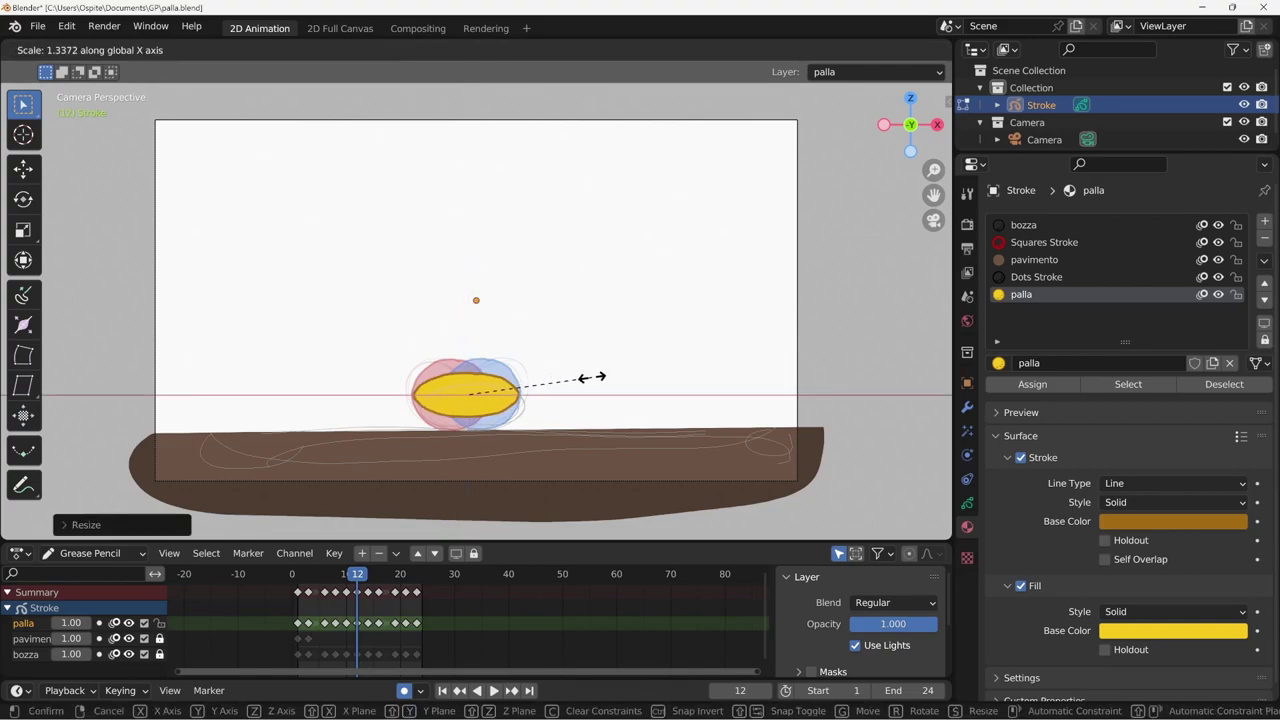
pyautogui.click(592, 378)
pyautogui.press('g')
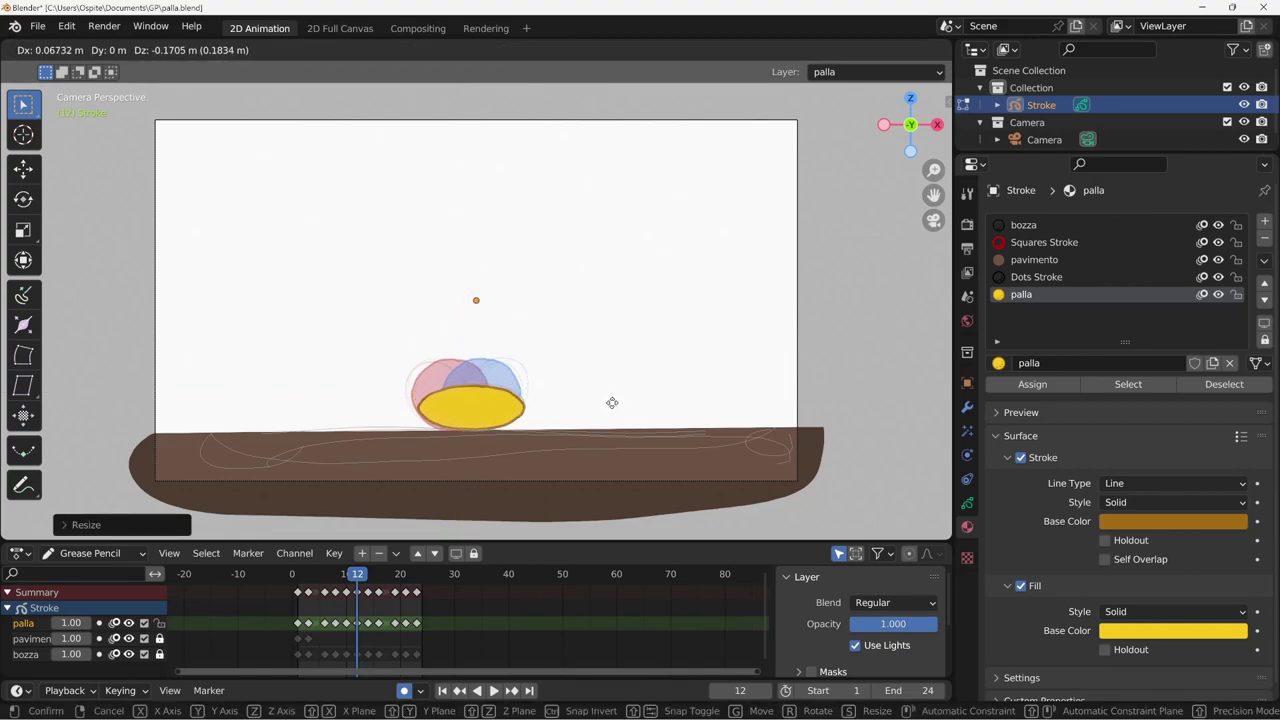
pyautogui.click(610, 404)
# Step: At frame 10, stretch the ball wider along X, tilt it and reposition it
pyautogui.press('Left')
pyautogui.press('Left')
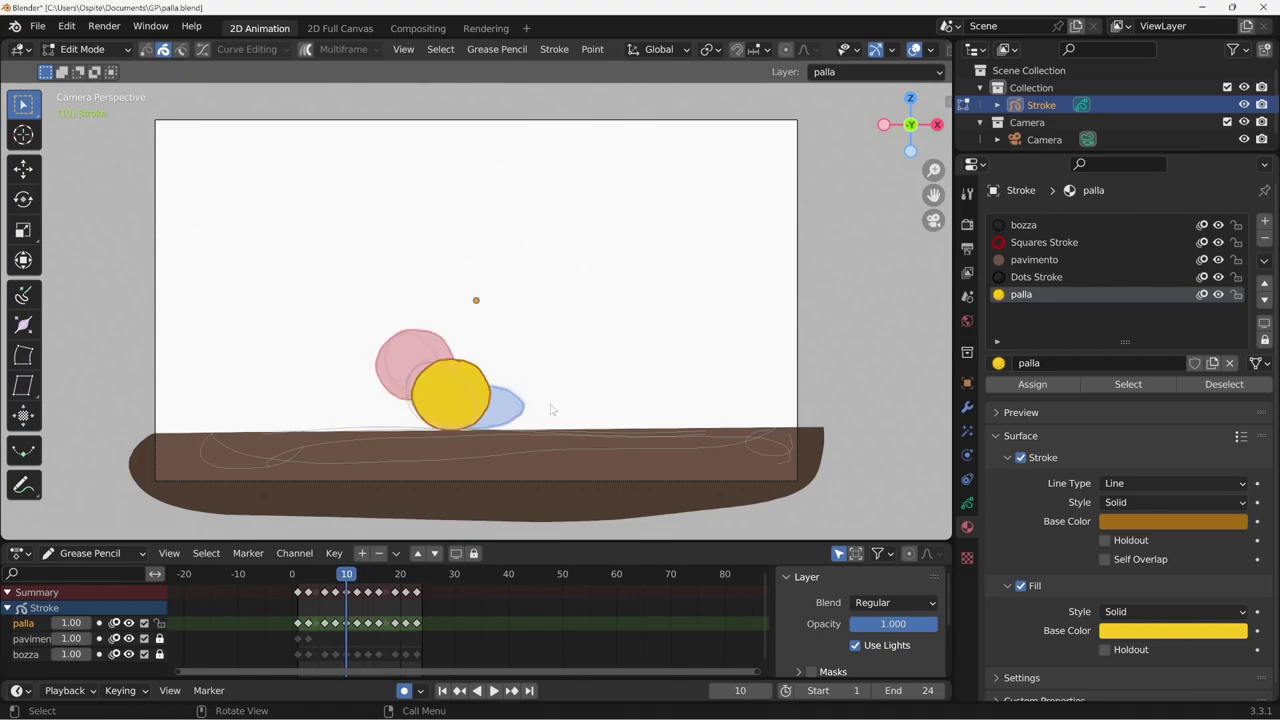
pyautogui.press('s')
pyautogui.press('x')
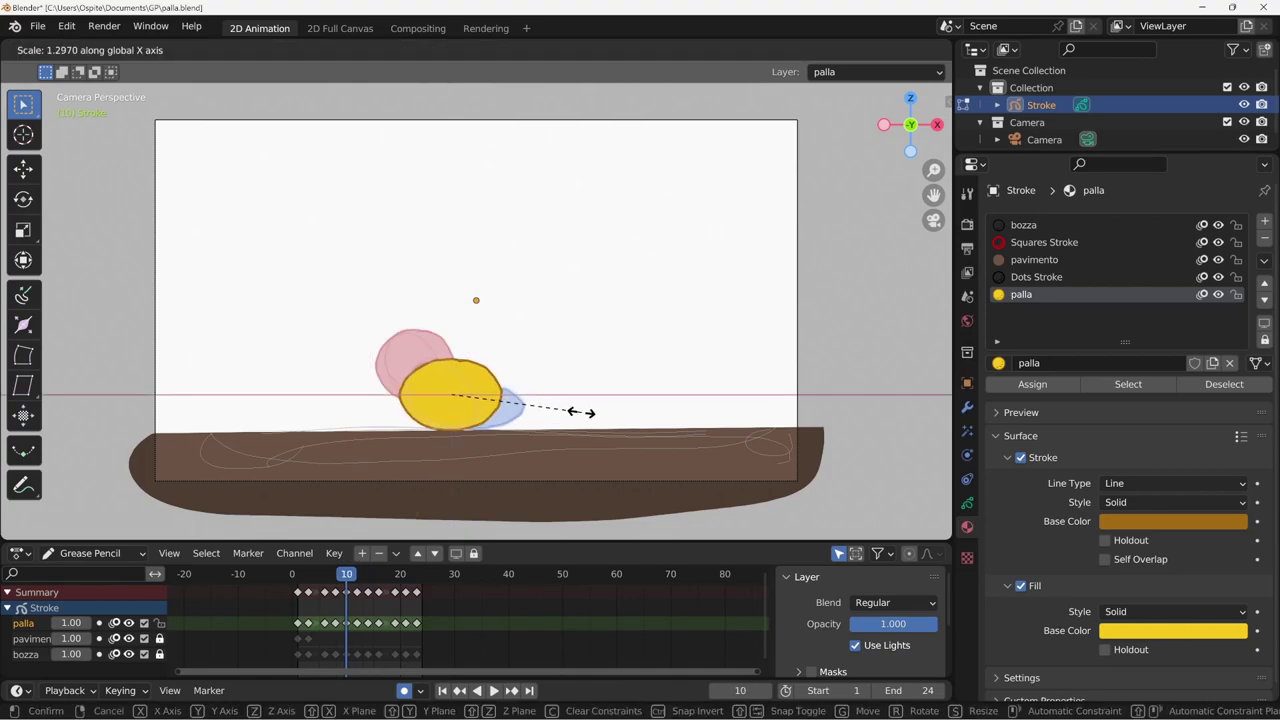
pyautogui.click(597, 392)
pyautogui.press('r')
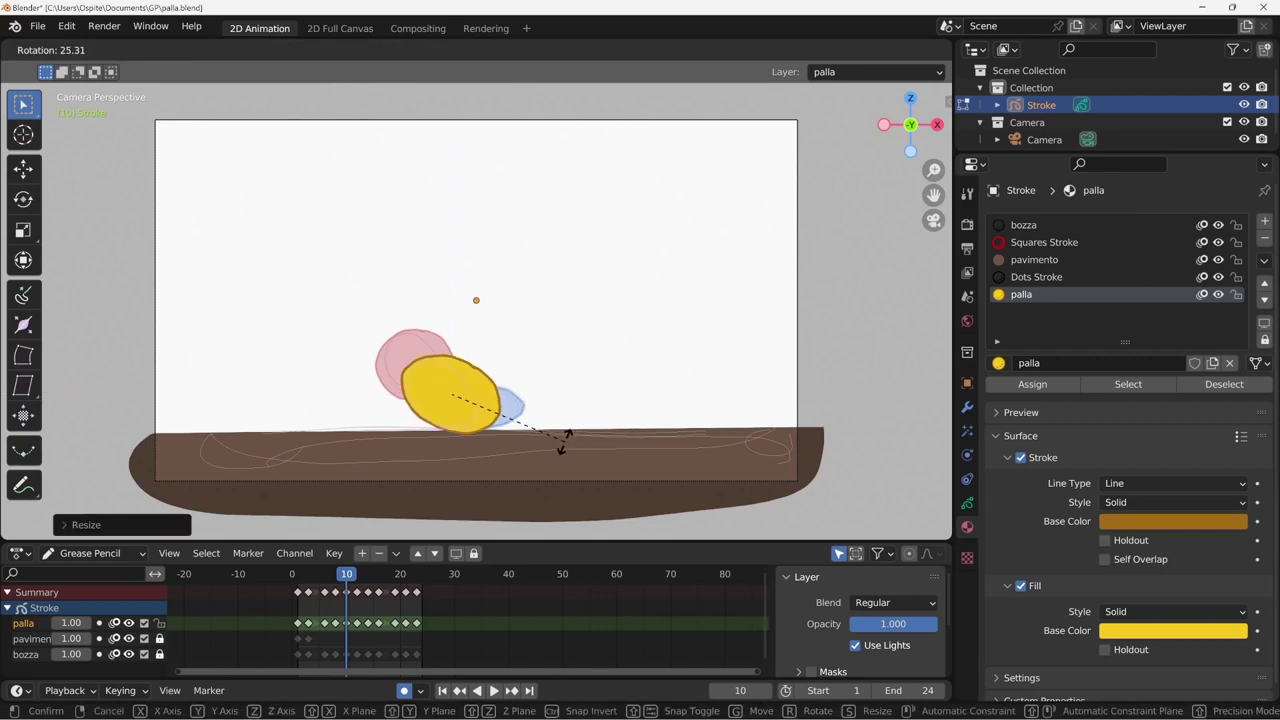
pyautogui.click(570, 440)
pyautogui.press('g')
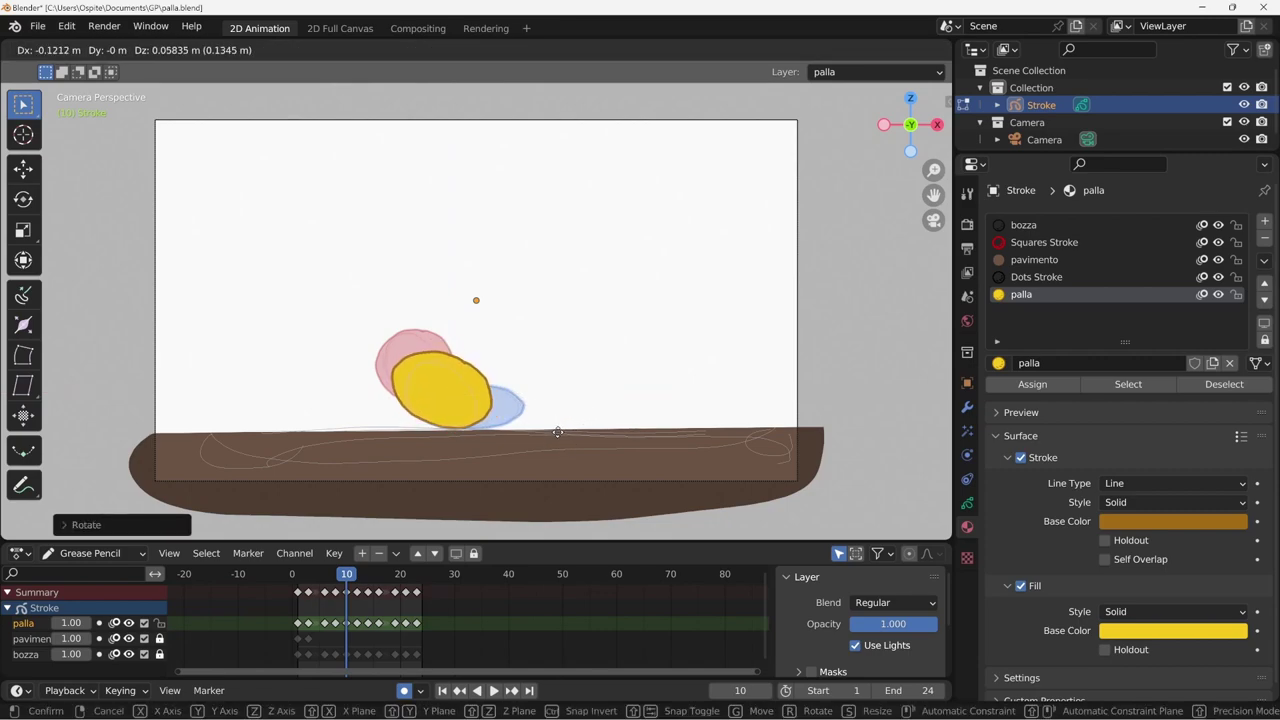
pyautogui.click(557, 430)
pyautogui.press('Right')
pyautogui.press('Right')
pyautogui.press('Right')
pyautogui.press('Right')
pyautogui.press('Right')
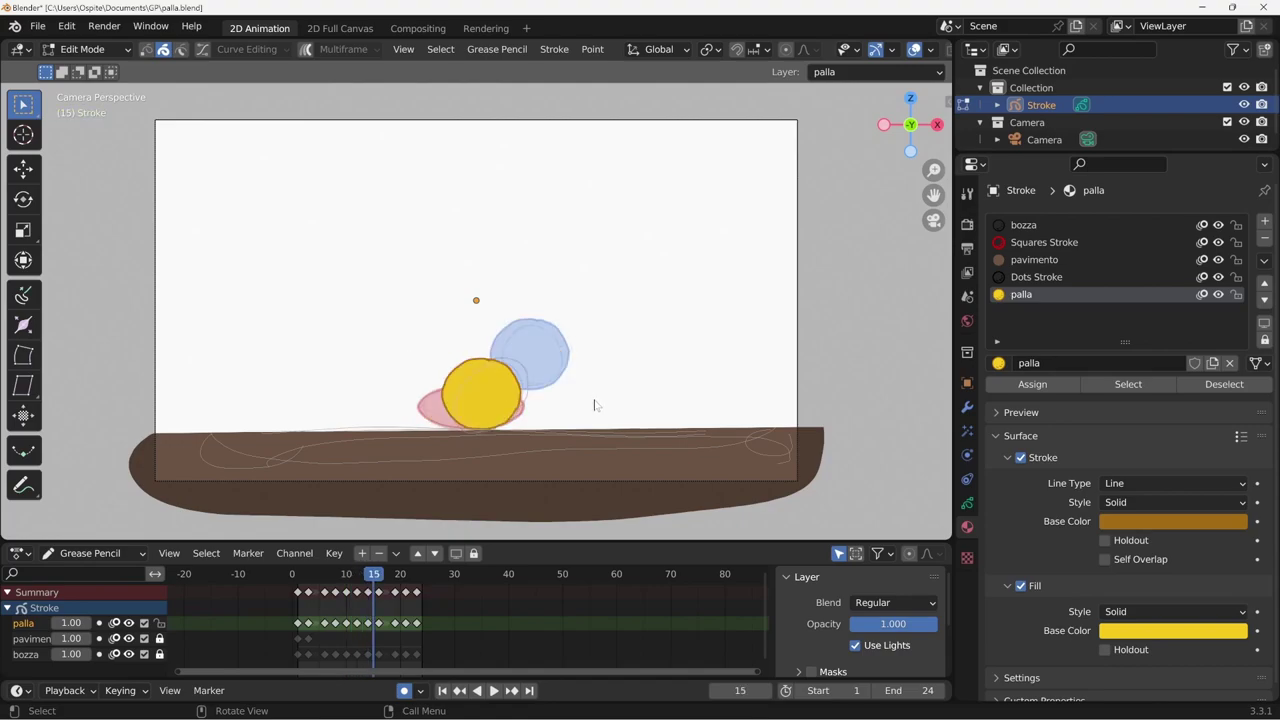
# Step: At frame 14, widen the ball along X, tilt it upward and move it up-right
pyautogui.press('Left')
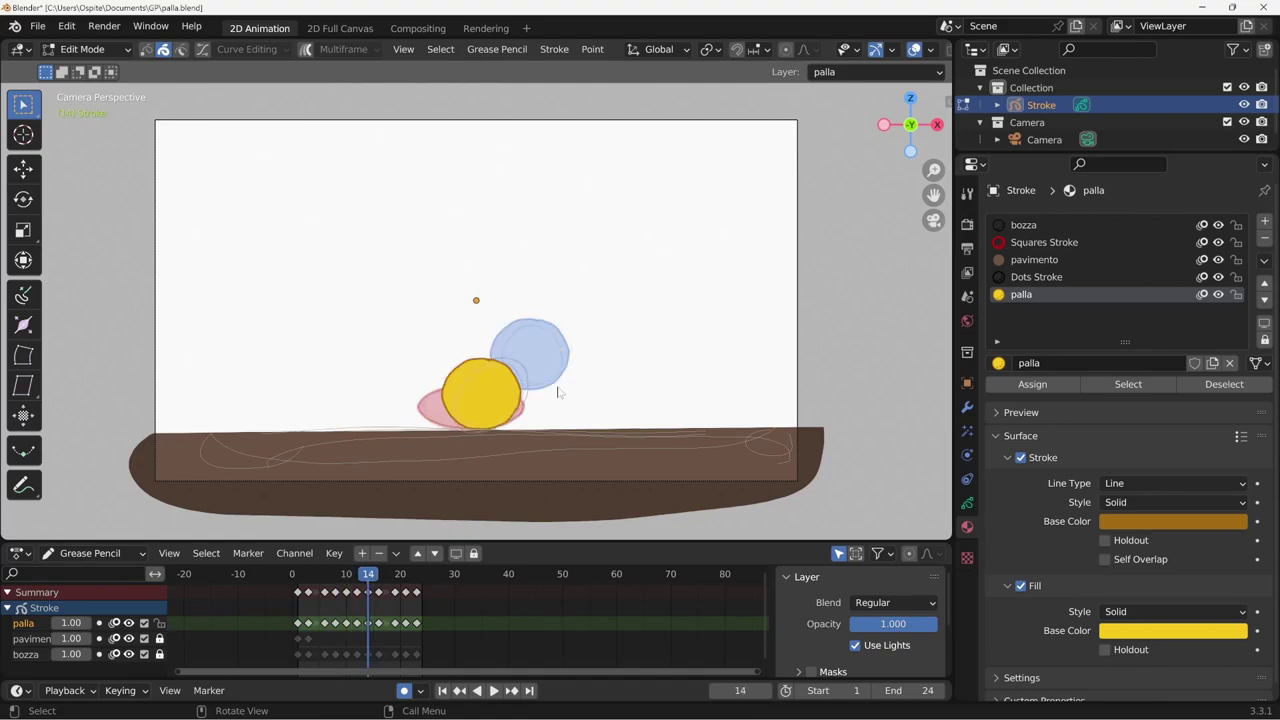
pyautogui.press('s')
pyautogui.press('x')
pyautogui.click(591, 383)
pyautogui.press('r')
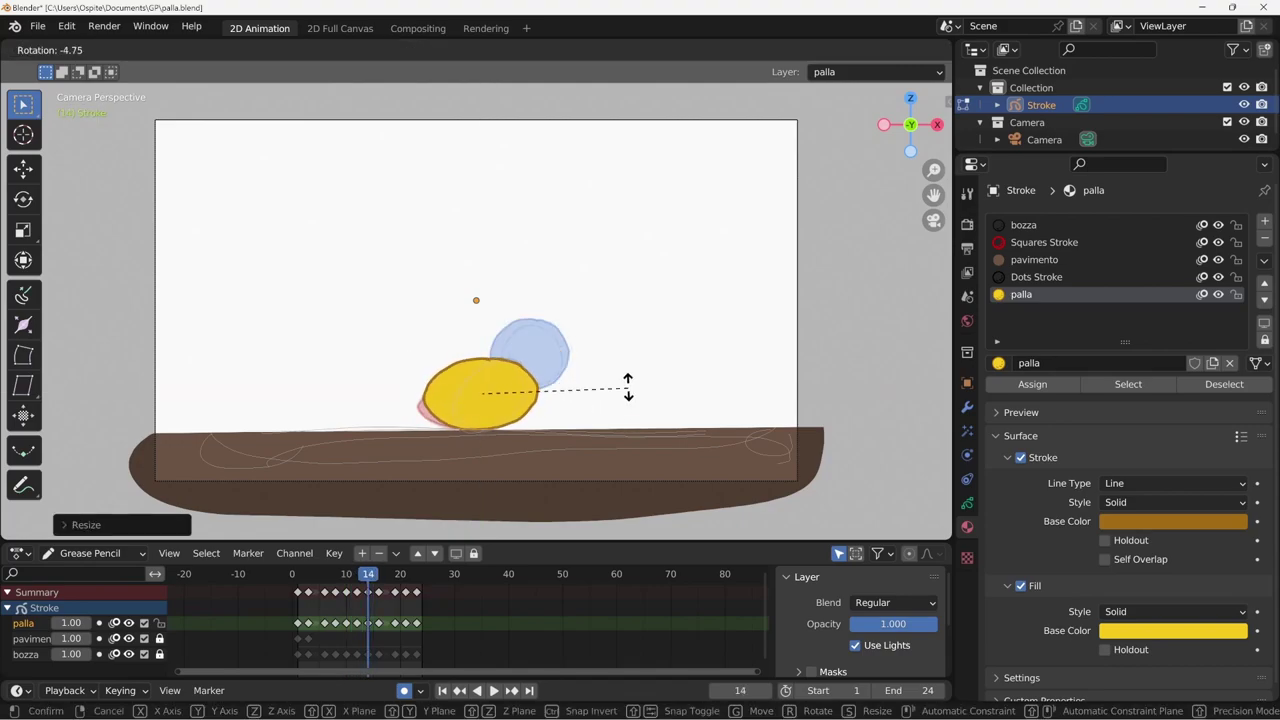
pyautogui.click(609, 363)
pyautogui.press('g')
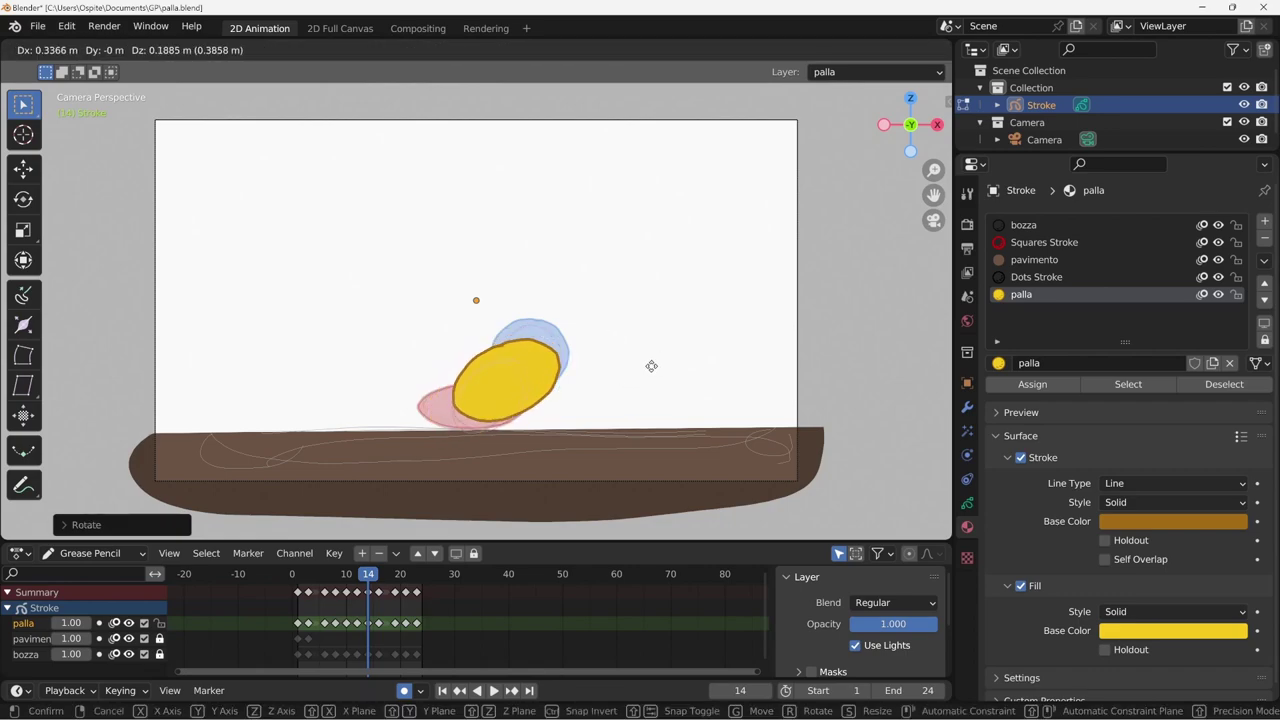
pyautogui.click(638, 372)
# Step: At frame 16, widen the ball along X and tilt it
pyautogui.press('Right')
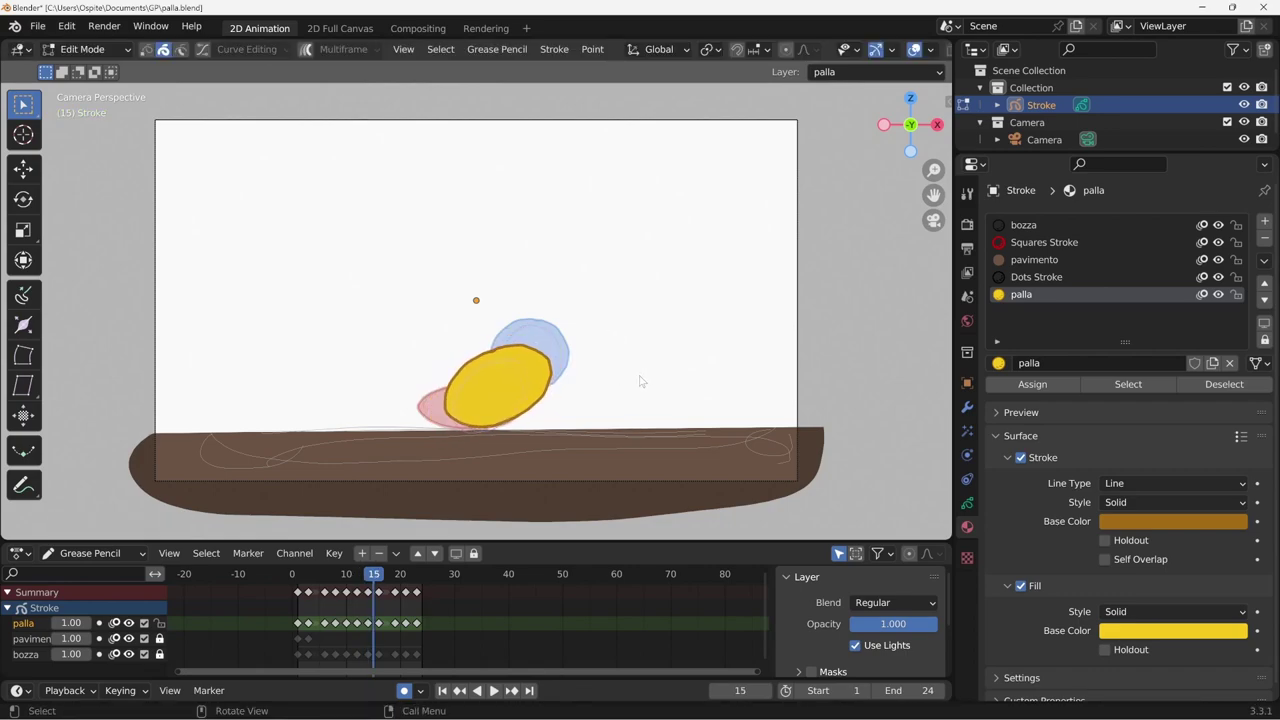
pyautogui.press('Right')
pyautogui.press('s')
pyautogui.press('x')
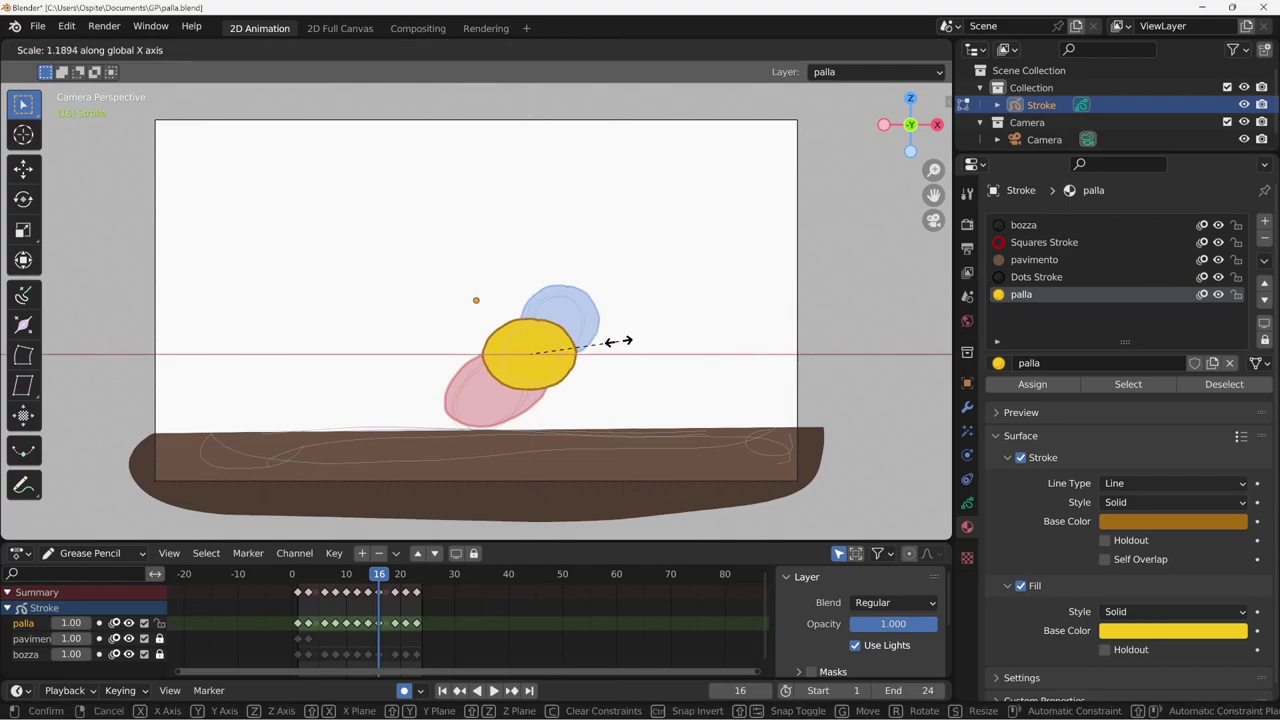
pyautogui.click(621, 347)
pyautogui.press('r')
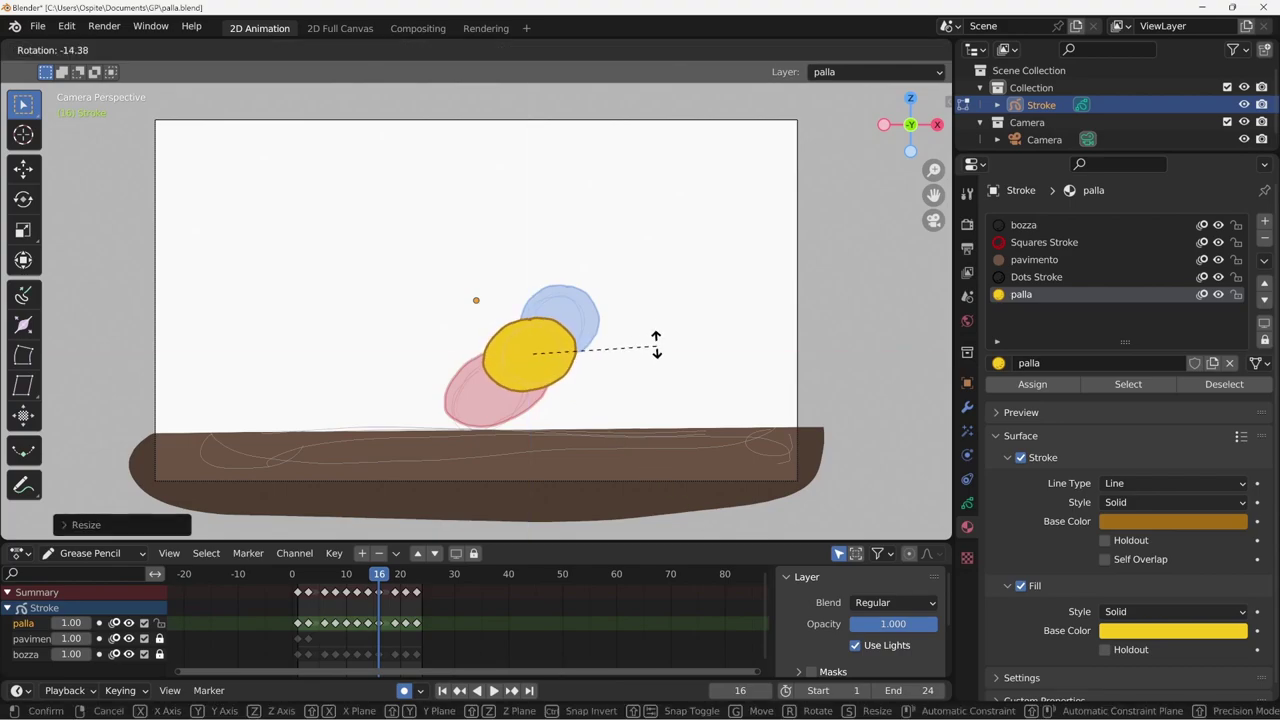
pyautogui.click(632, 314)
# Step: At frame 9, widen the ball along X, undoing an attempted tilt
pyautogui.press('Left')
pyautogui.press('Left')
pyautogui.press('Left')
pyautogui.press('Left')
pyautogui.press('Left')
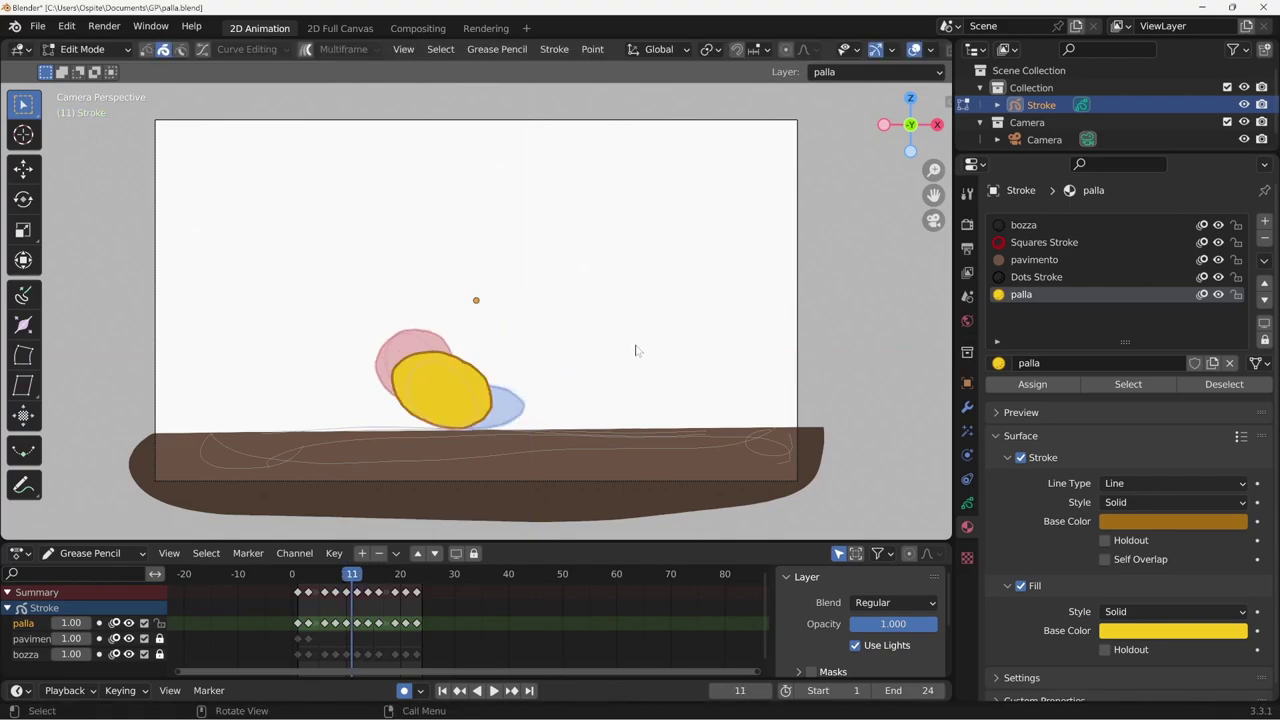
pyautogui.press('Left')
pyautogui.press('Left')
pyautogui.press('s')
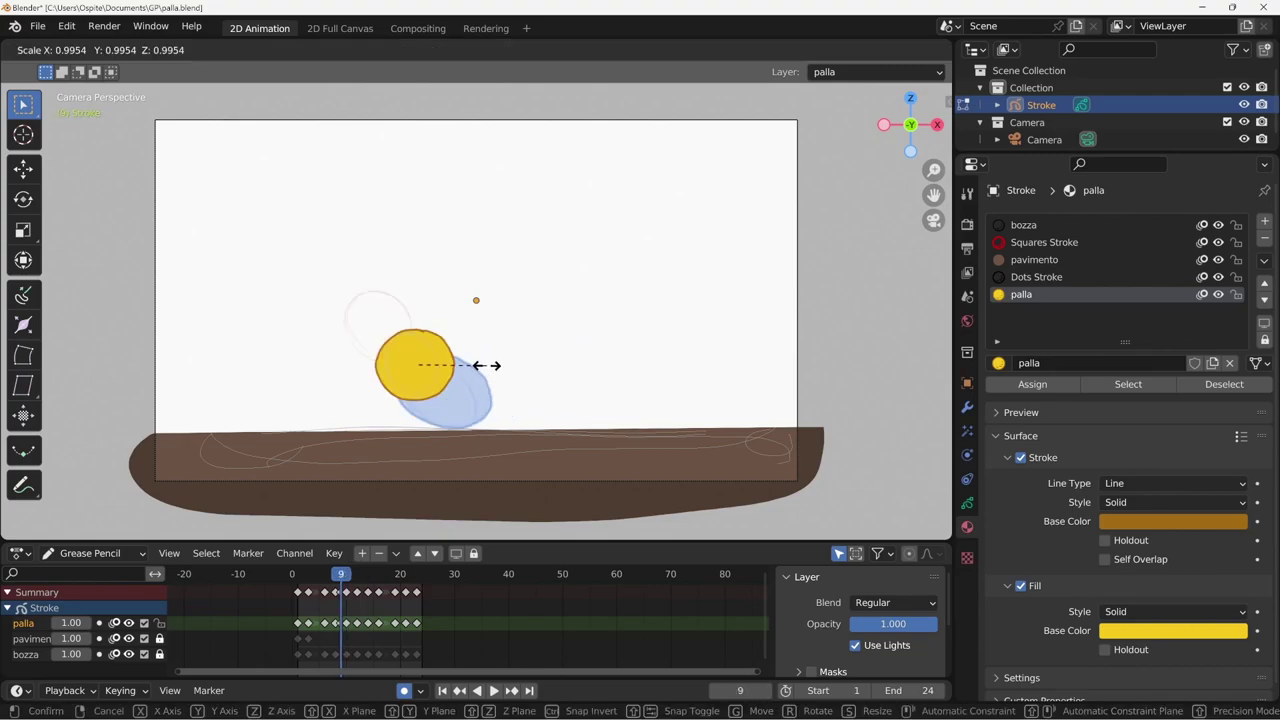
pyautogui.press('x')
pyautogui.click(505, 374)
pyautogui.press('r')
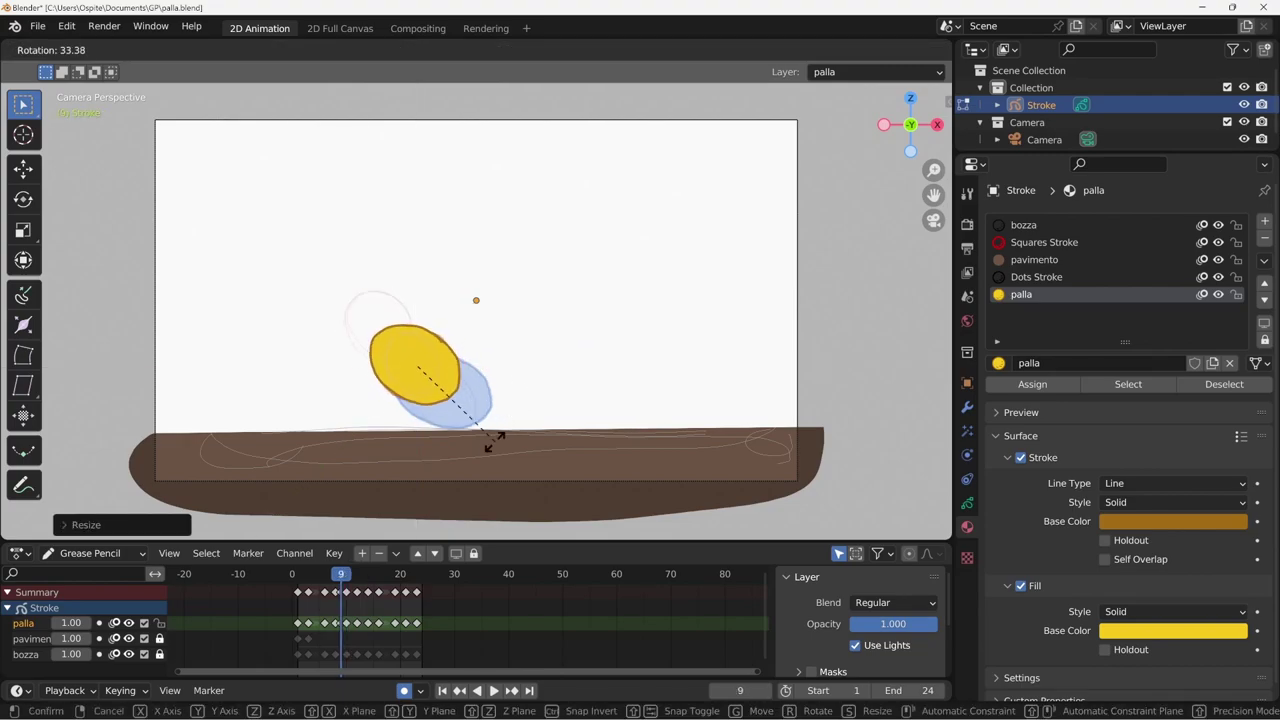
pyautogui.click(508, 430)
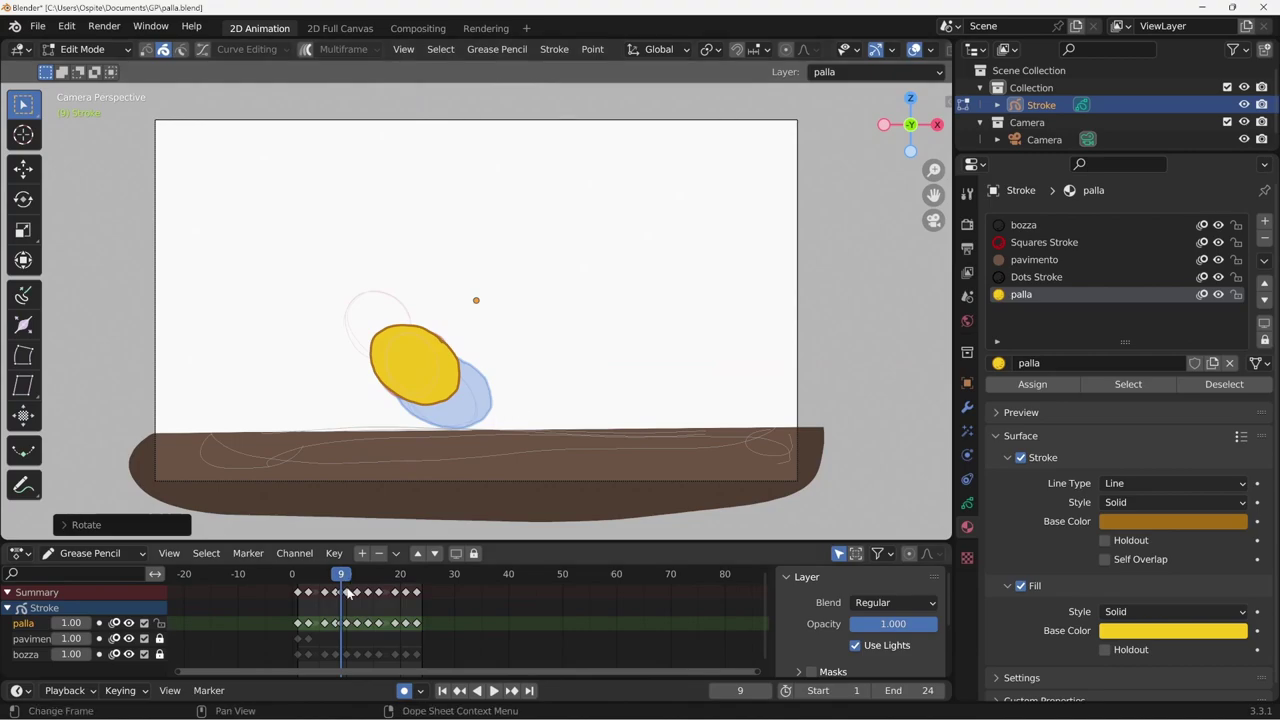
pyautogui.hotkey('ctrl', 'z')
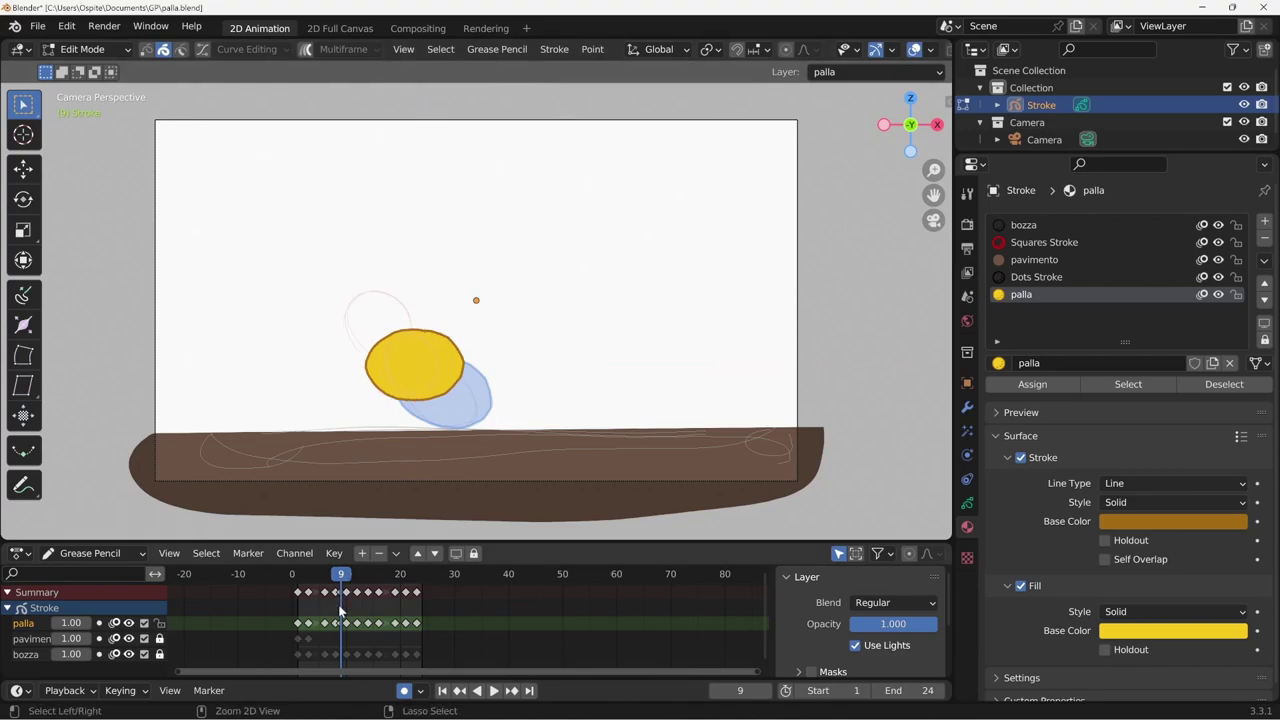
# Step: At frame 8, widen the ball along X, tilt it and reposition it
pyautogui.press('Left')
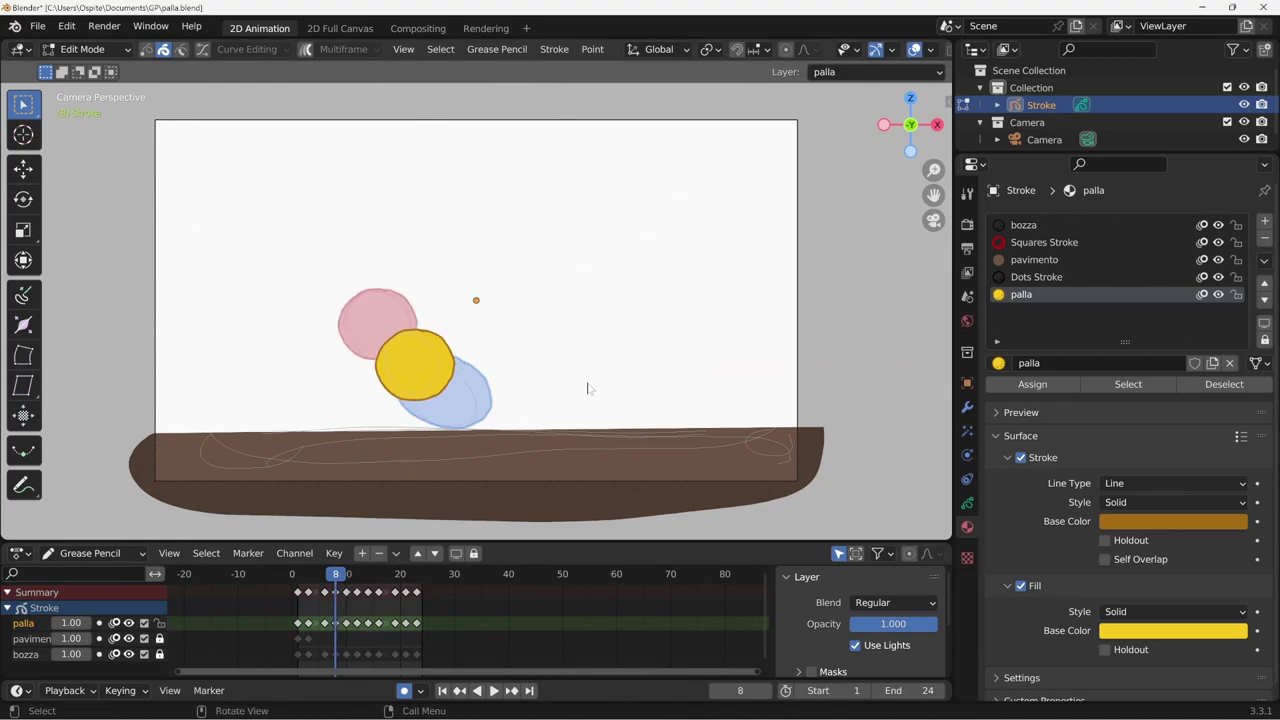
pyautogui.press('s')
pyautogui.press('x')
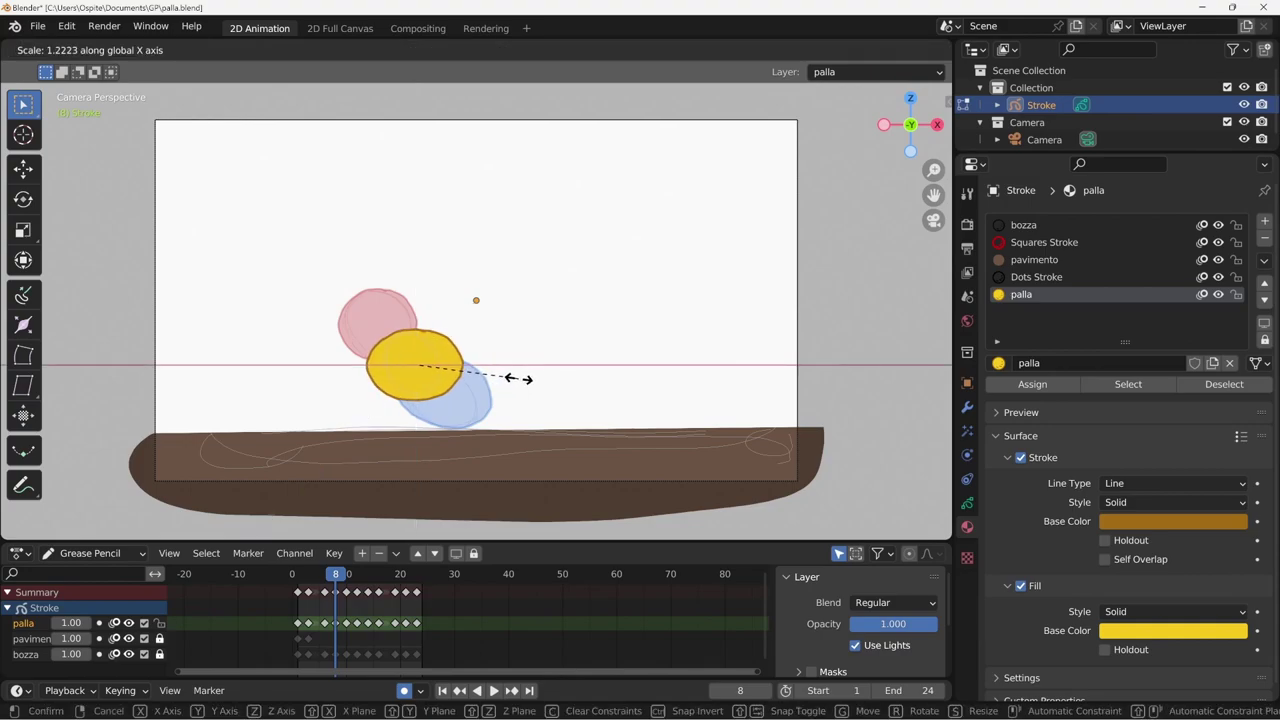
pyautogui.click(528, 380)
pyautogui.press('r')
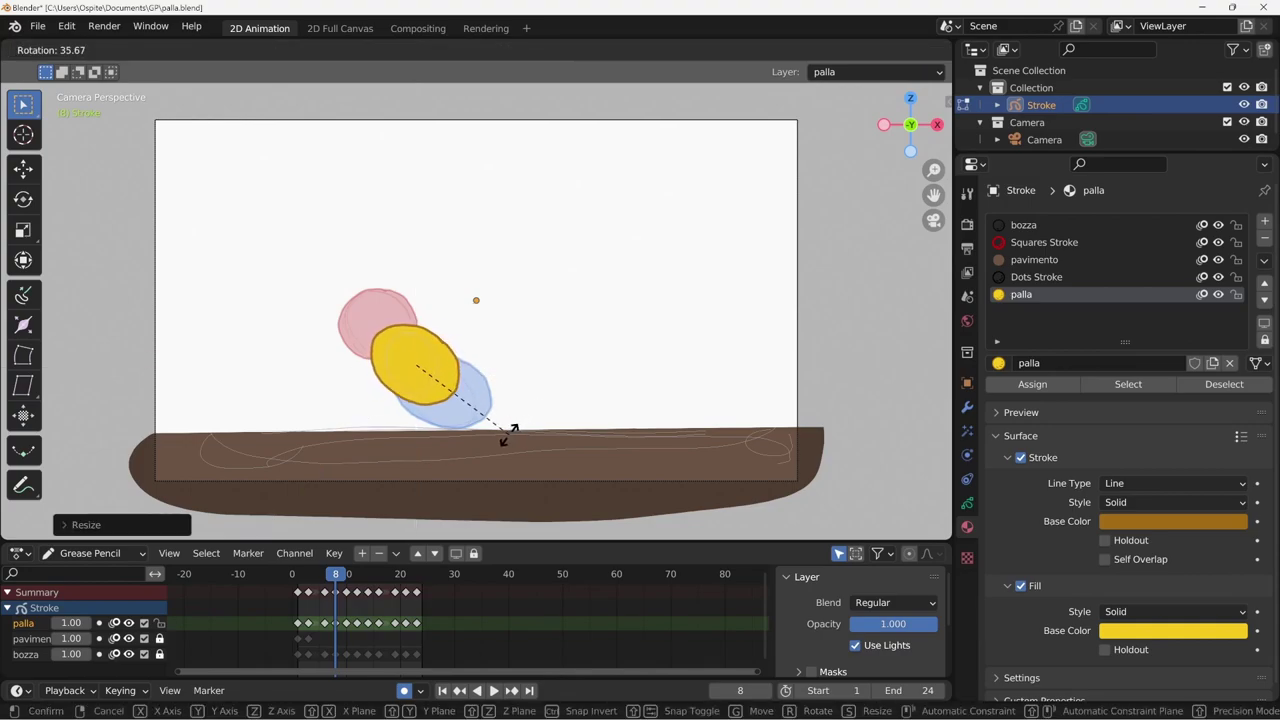
pyautogui.click(507, 432)
pyautogui.press('g')
pyautogui.click(522, 410)
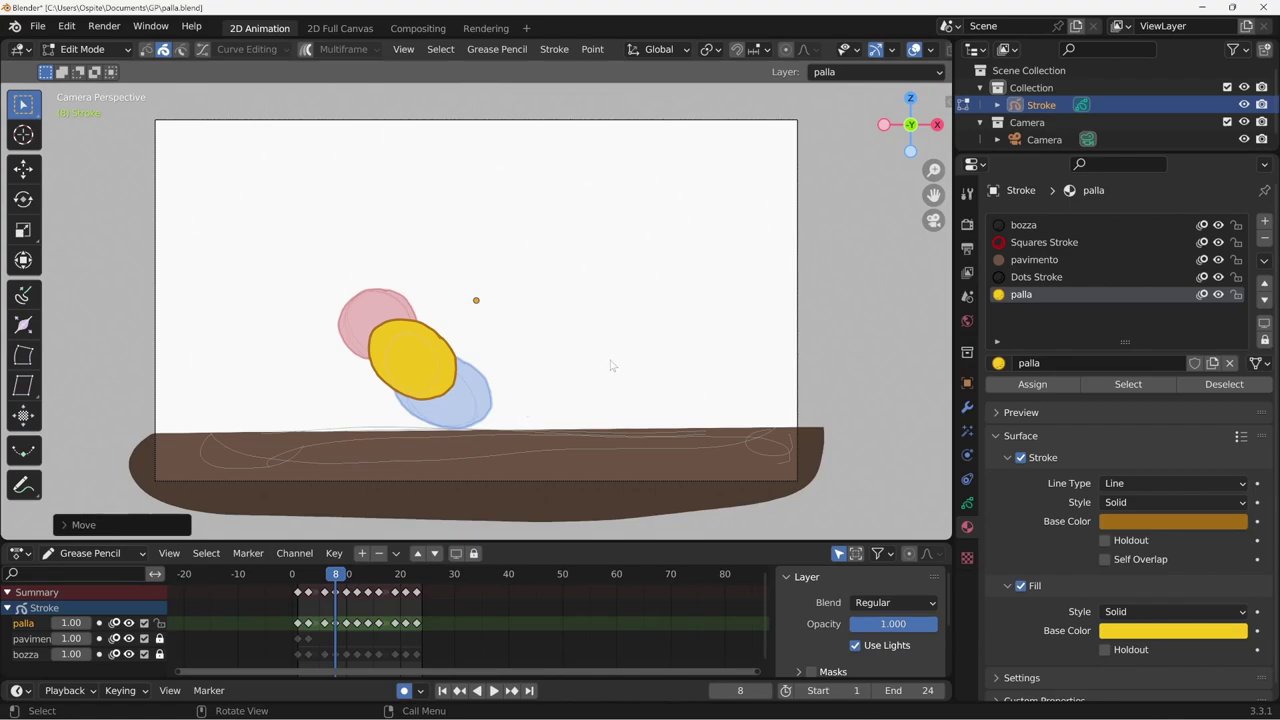
# Step: Turn off Auto Keying, then widen, tilt and nudge the ball up-left at frame 7
pyautogui.press('Down')
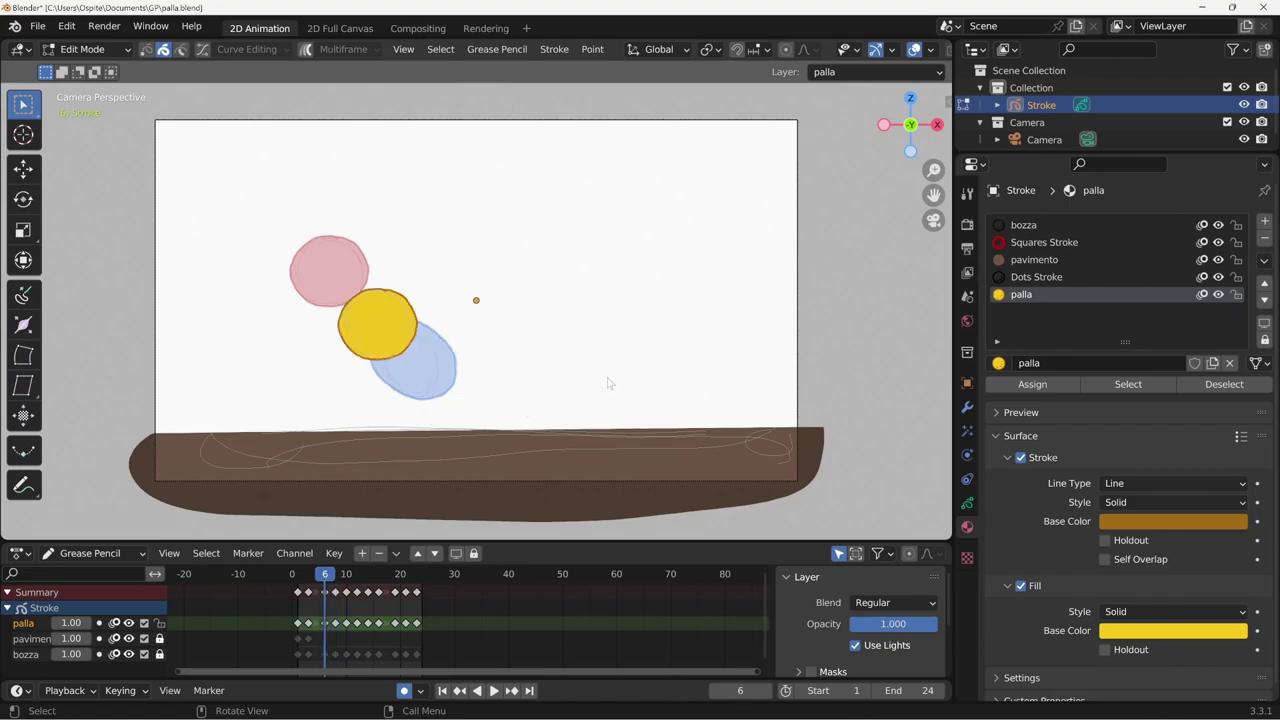
pyautogui.click(405, 692)
pyautogui.press('Right')
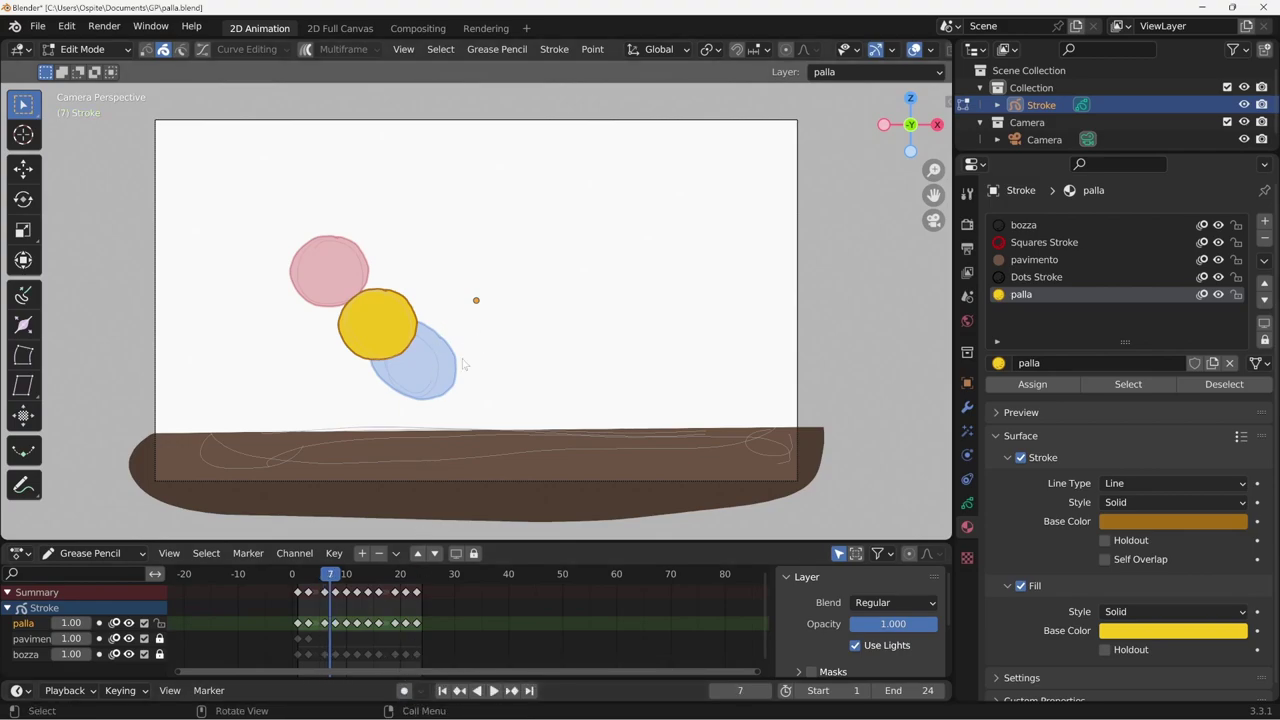
pyautogui.press('s')
pyautogui.press('x')
pyautogui.click(487, 364)
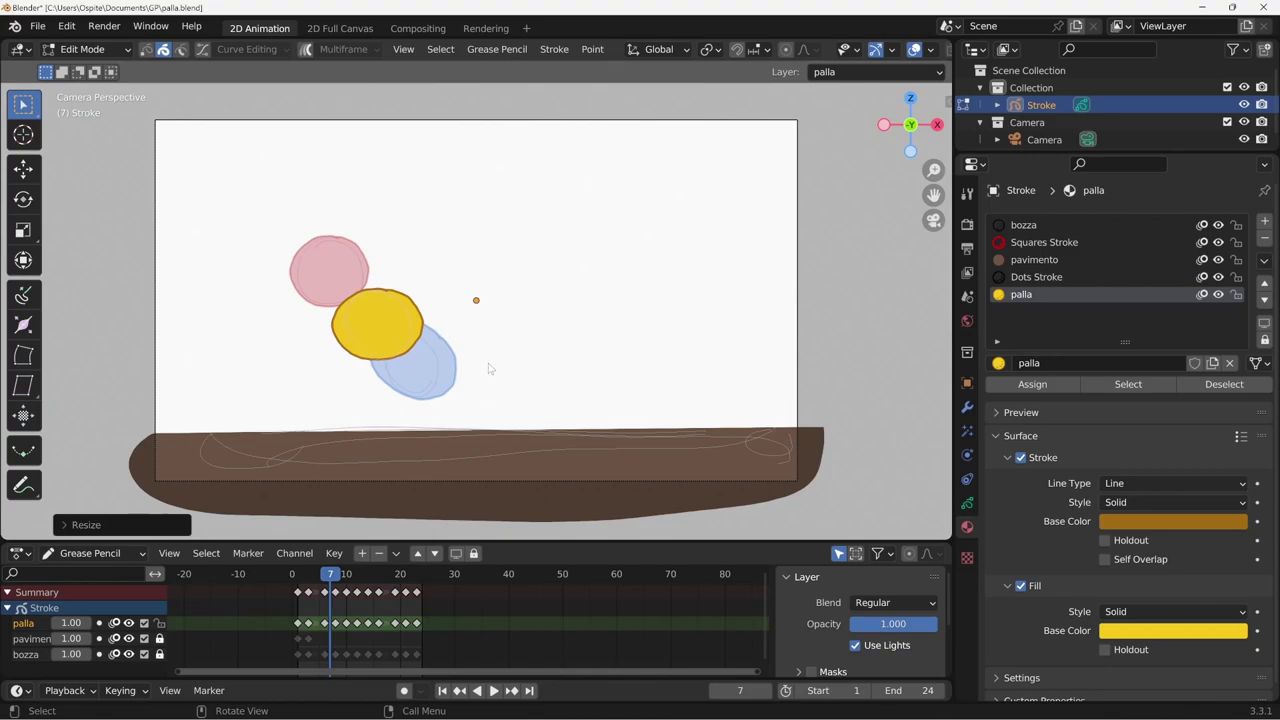
pyautogui.press('r')
pyautogui.click(454, 408)
pyautogui.press('g')
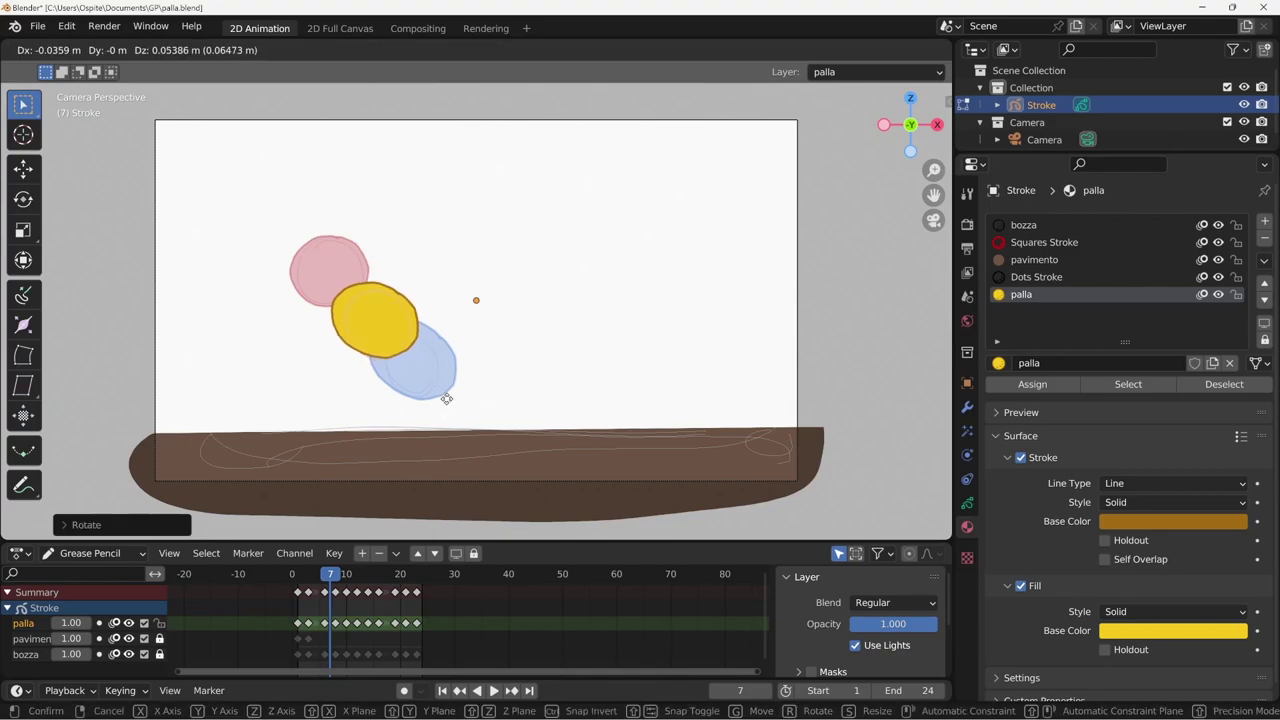
pyautogui.click(443, 391)
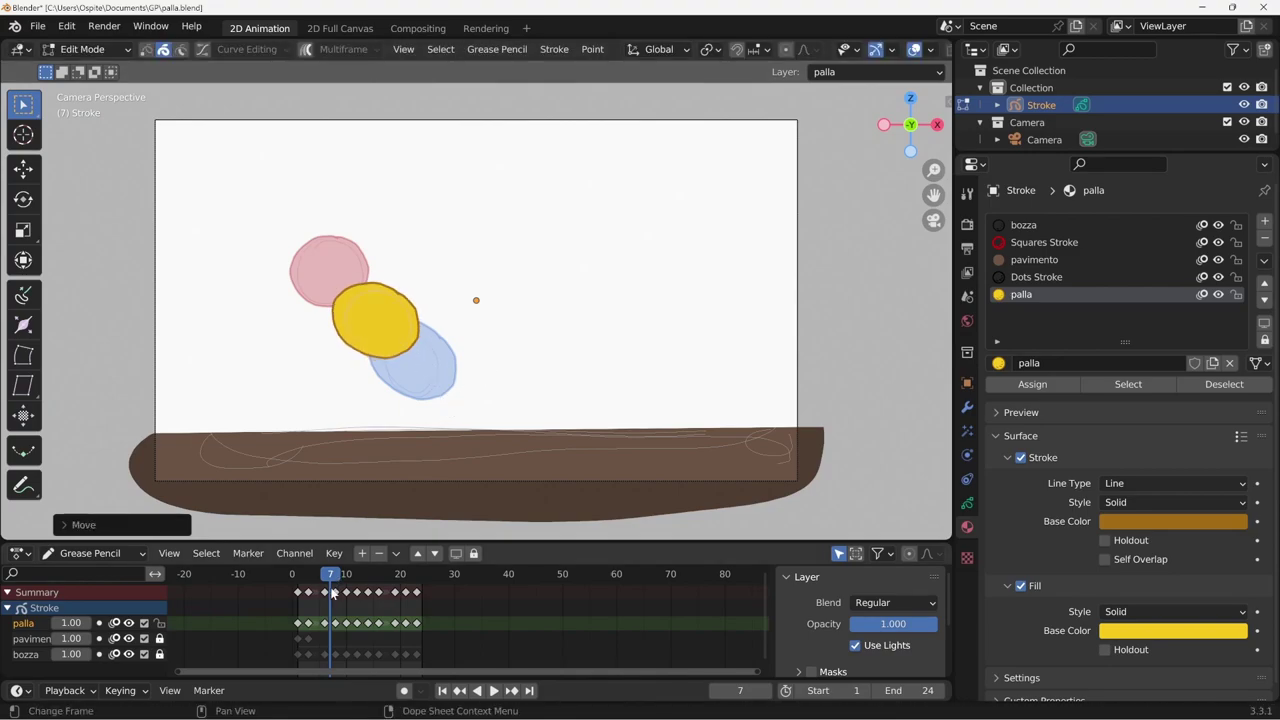
# Step: At frame 20, stretch the ball along X and tilt it, then play the animation
pyautogui.click(390, 578)
pyautogui.moveTo(390, 578); pyautogui.dragTo(400, 578)
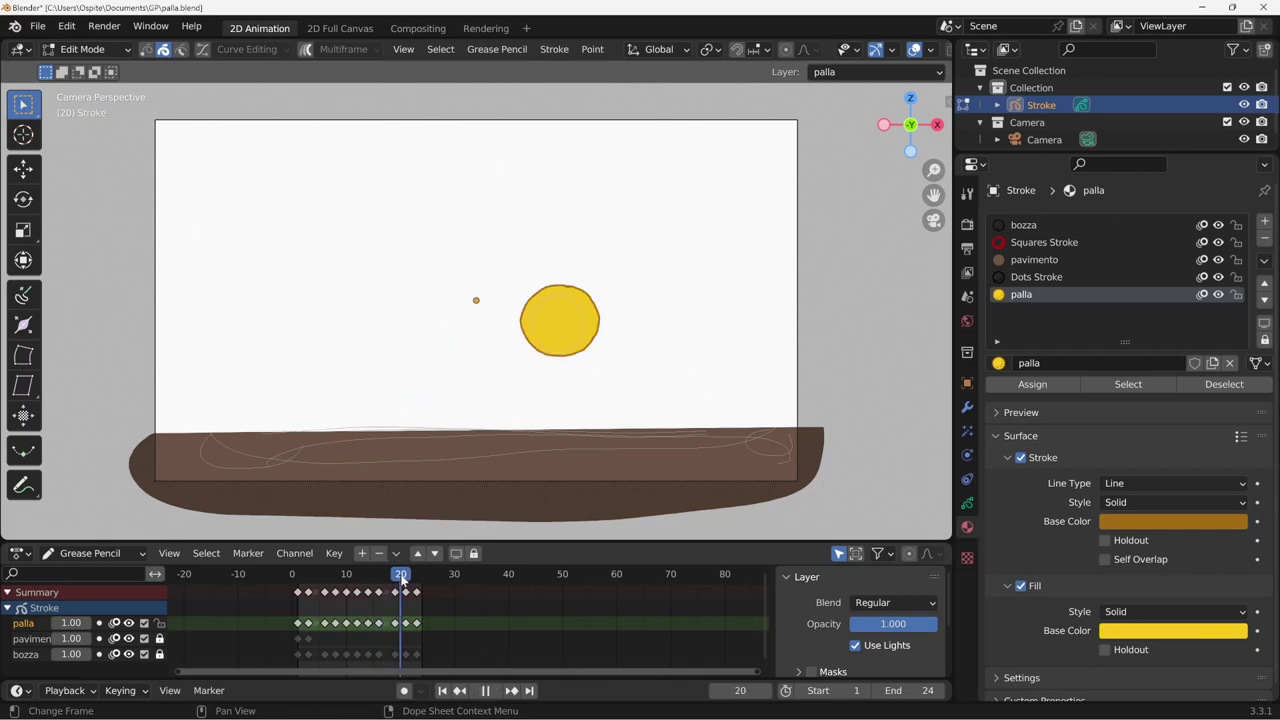
pyautogui.press('s')
pyautogui.press('y')
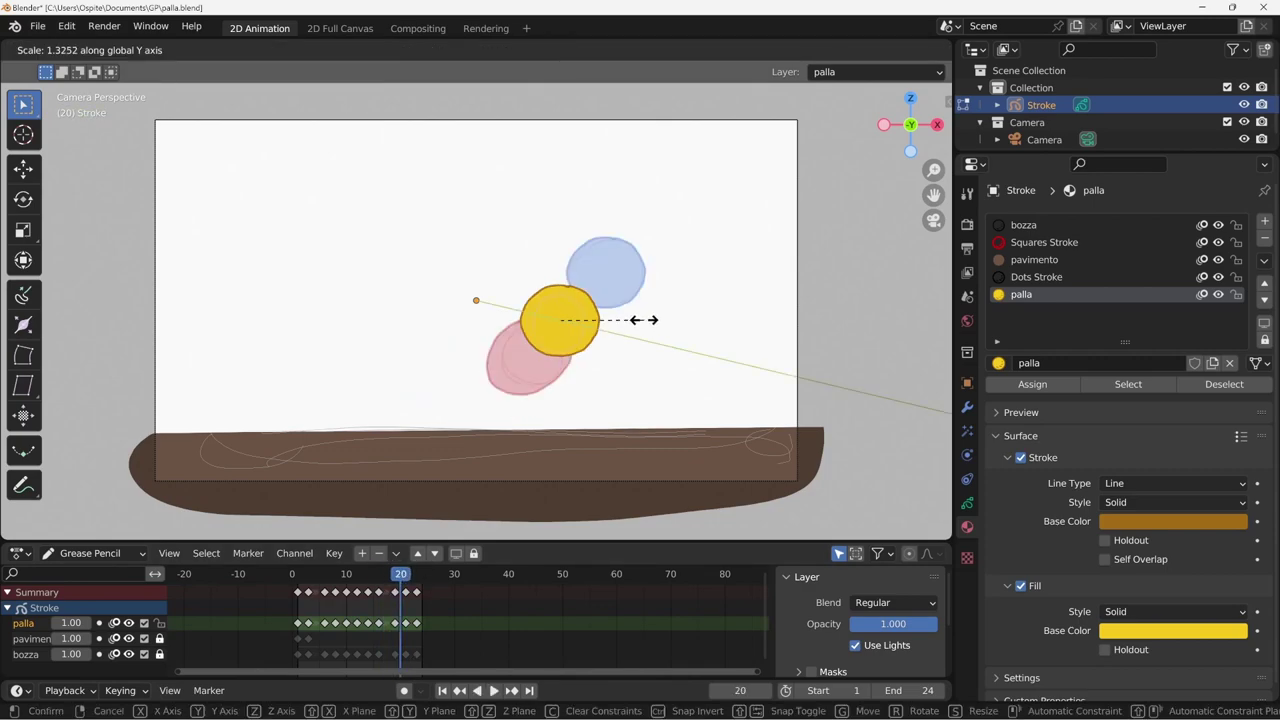
pyautogui.press('x')
pyautogui.click(640, 320)
pyautogui.press('r')
pyautogui.click(633, 298)
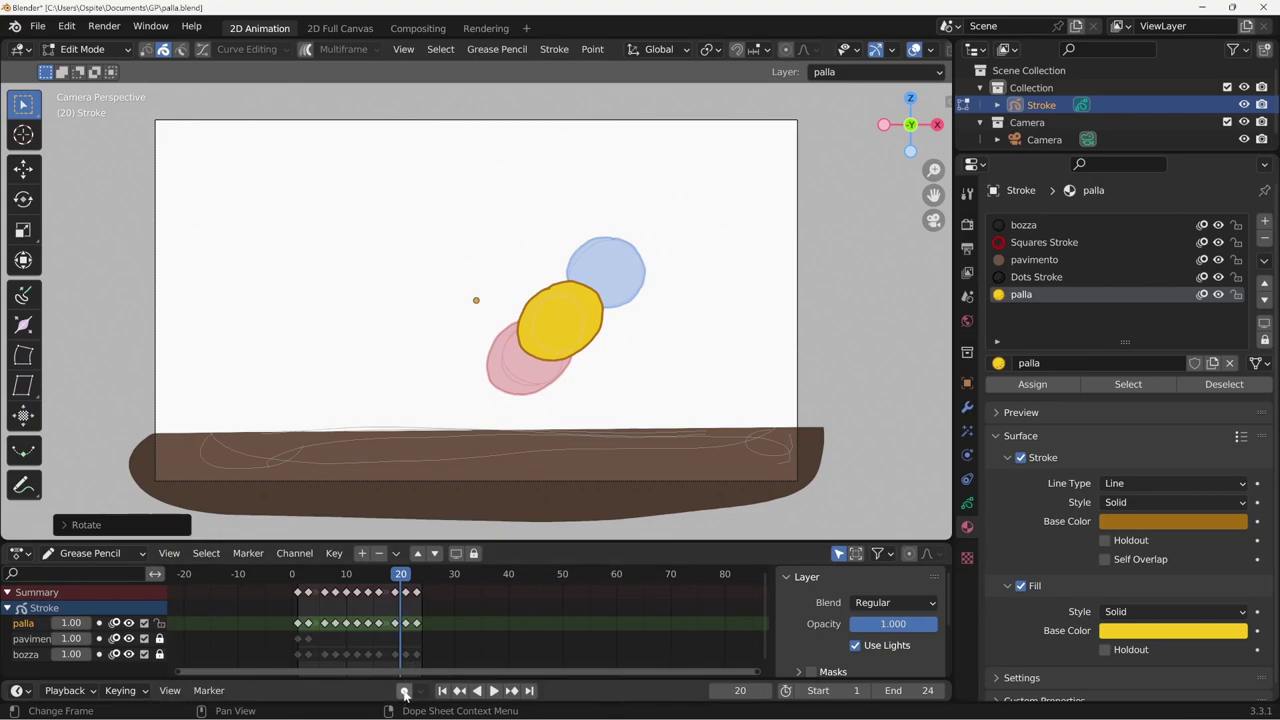
pyautogui.press('space')
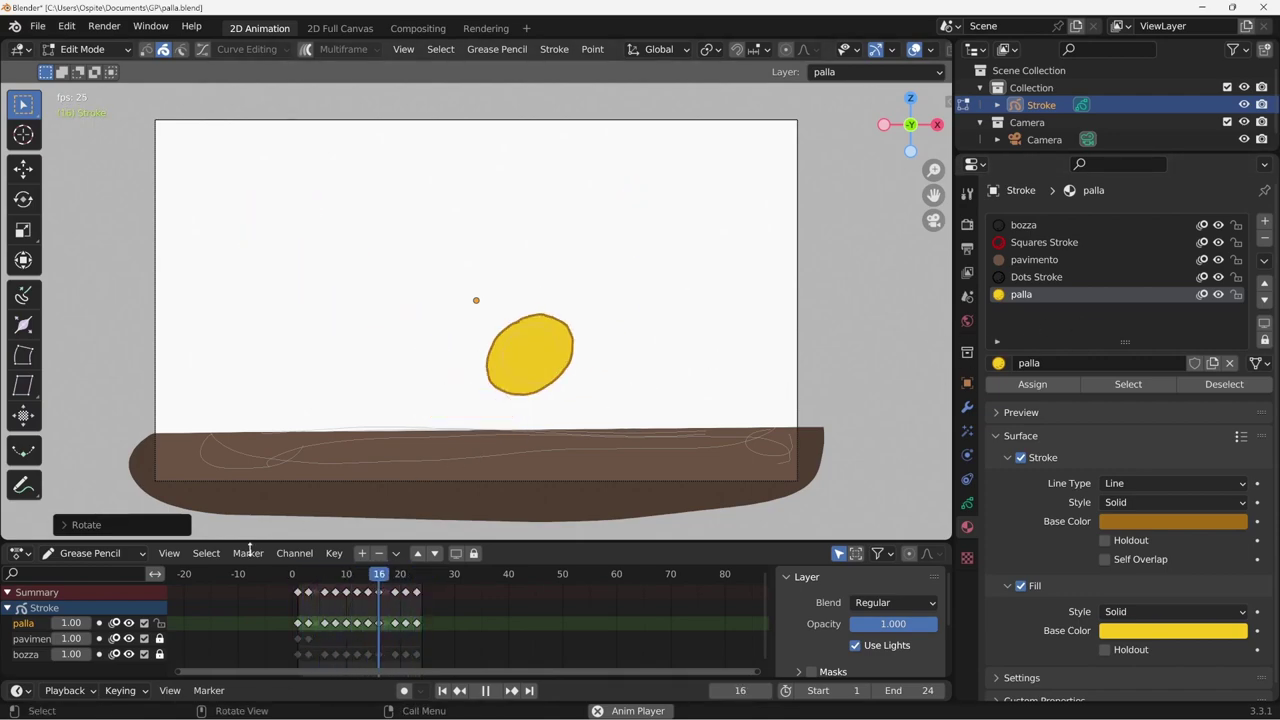
# Step: Hide the bozza layer, save palla.blend, return to Draw Mode, and stop playback at frame 17
pyautogui.click(129, 655)
pyautogui.hotkey('ctrl', 's')
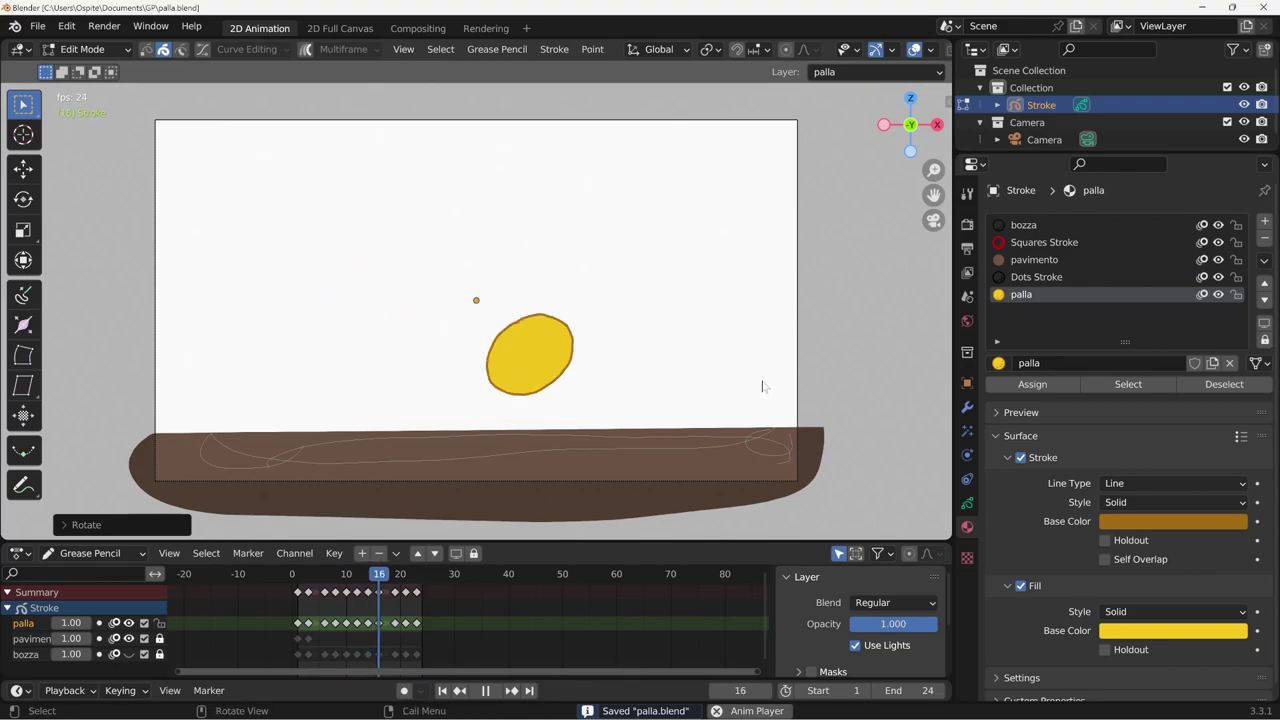
pyautogui.press('Tab')
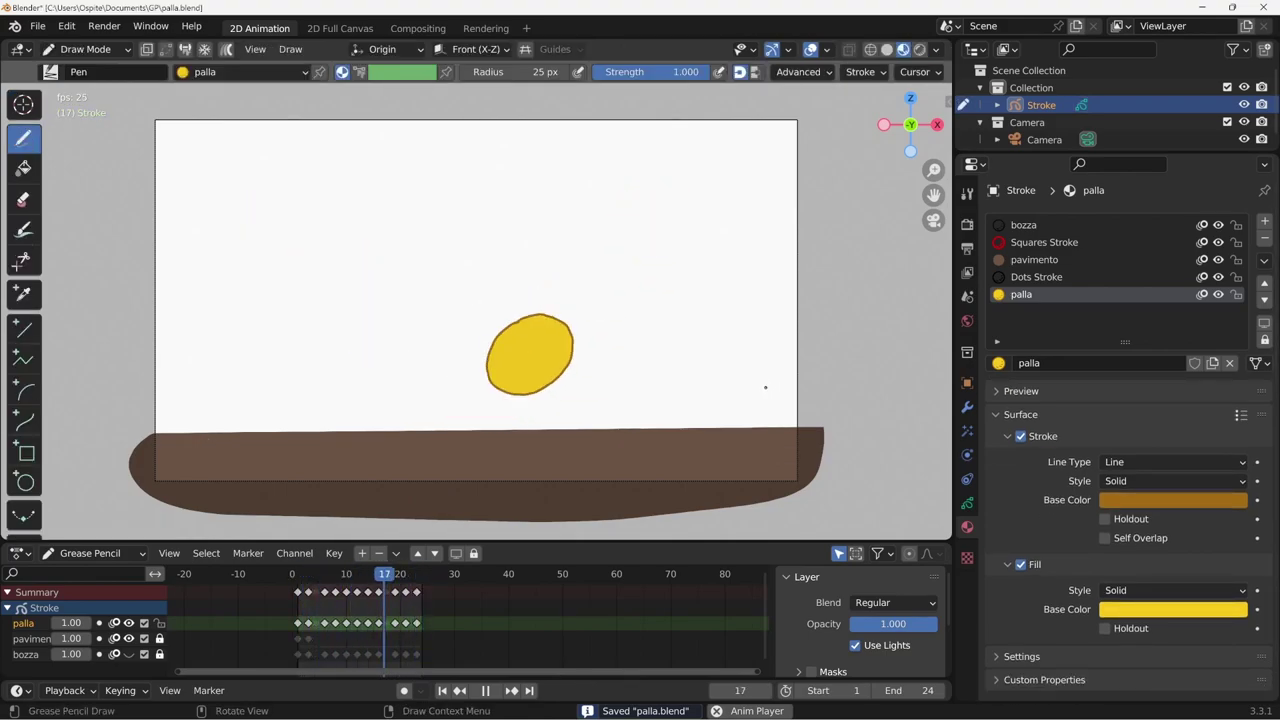
pyautogui.press('space')
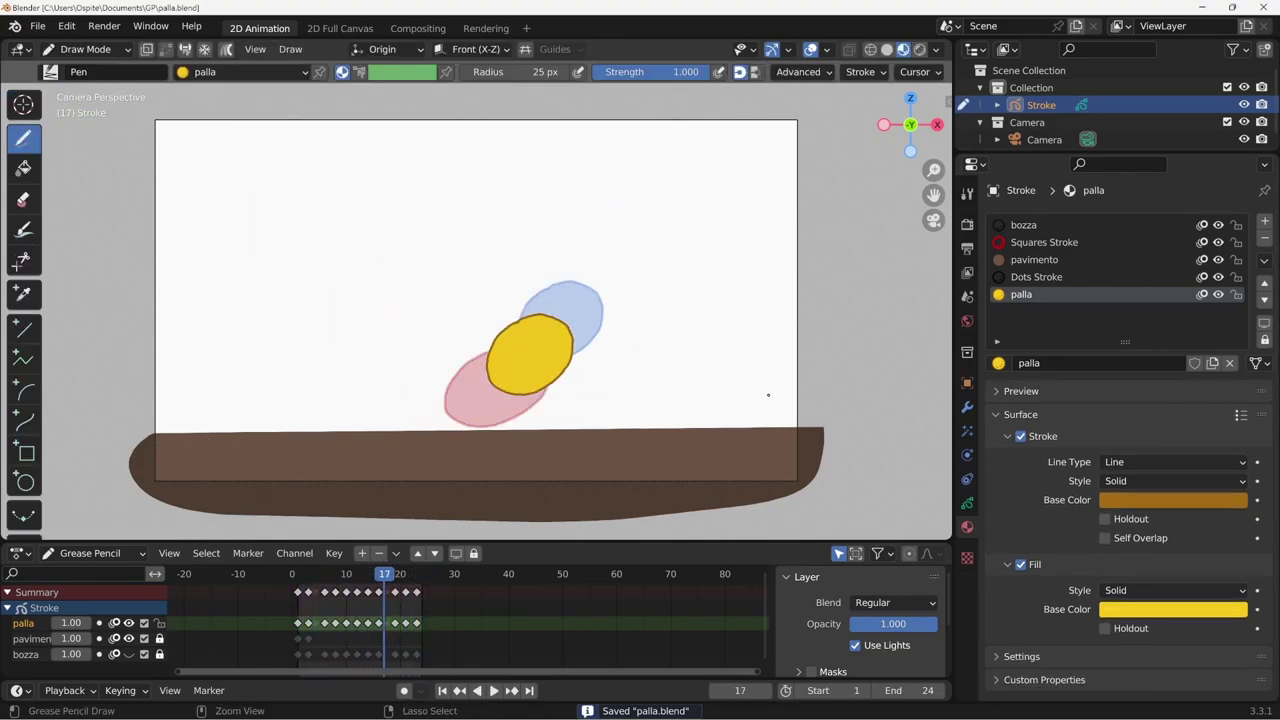